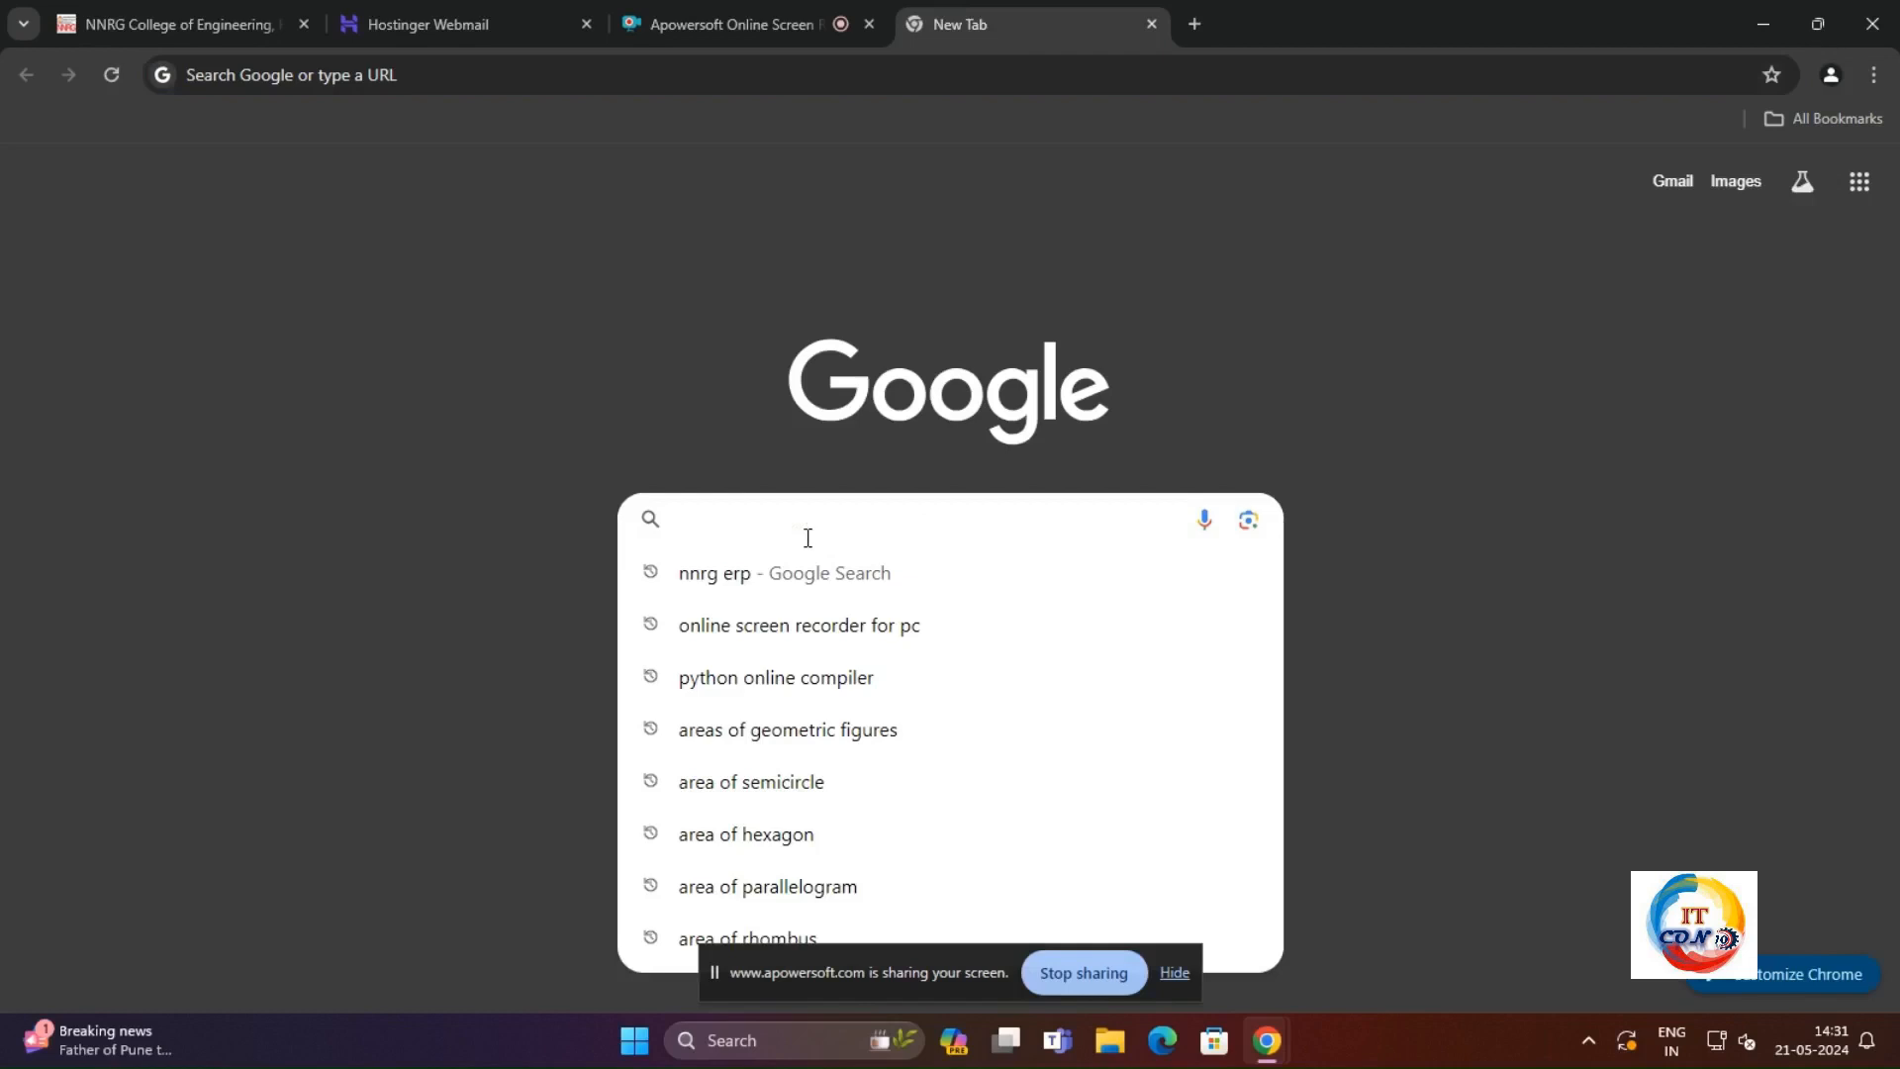
# Step: Search Google for "gravitywrite" and open the GravityWrite website
pyautogui.write('gra')
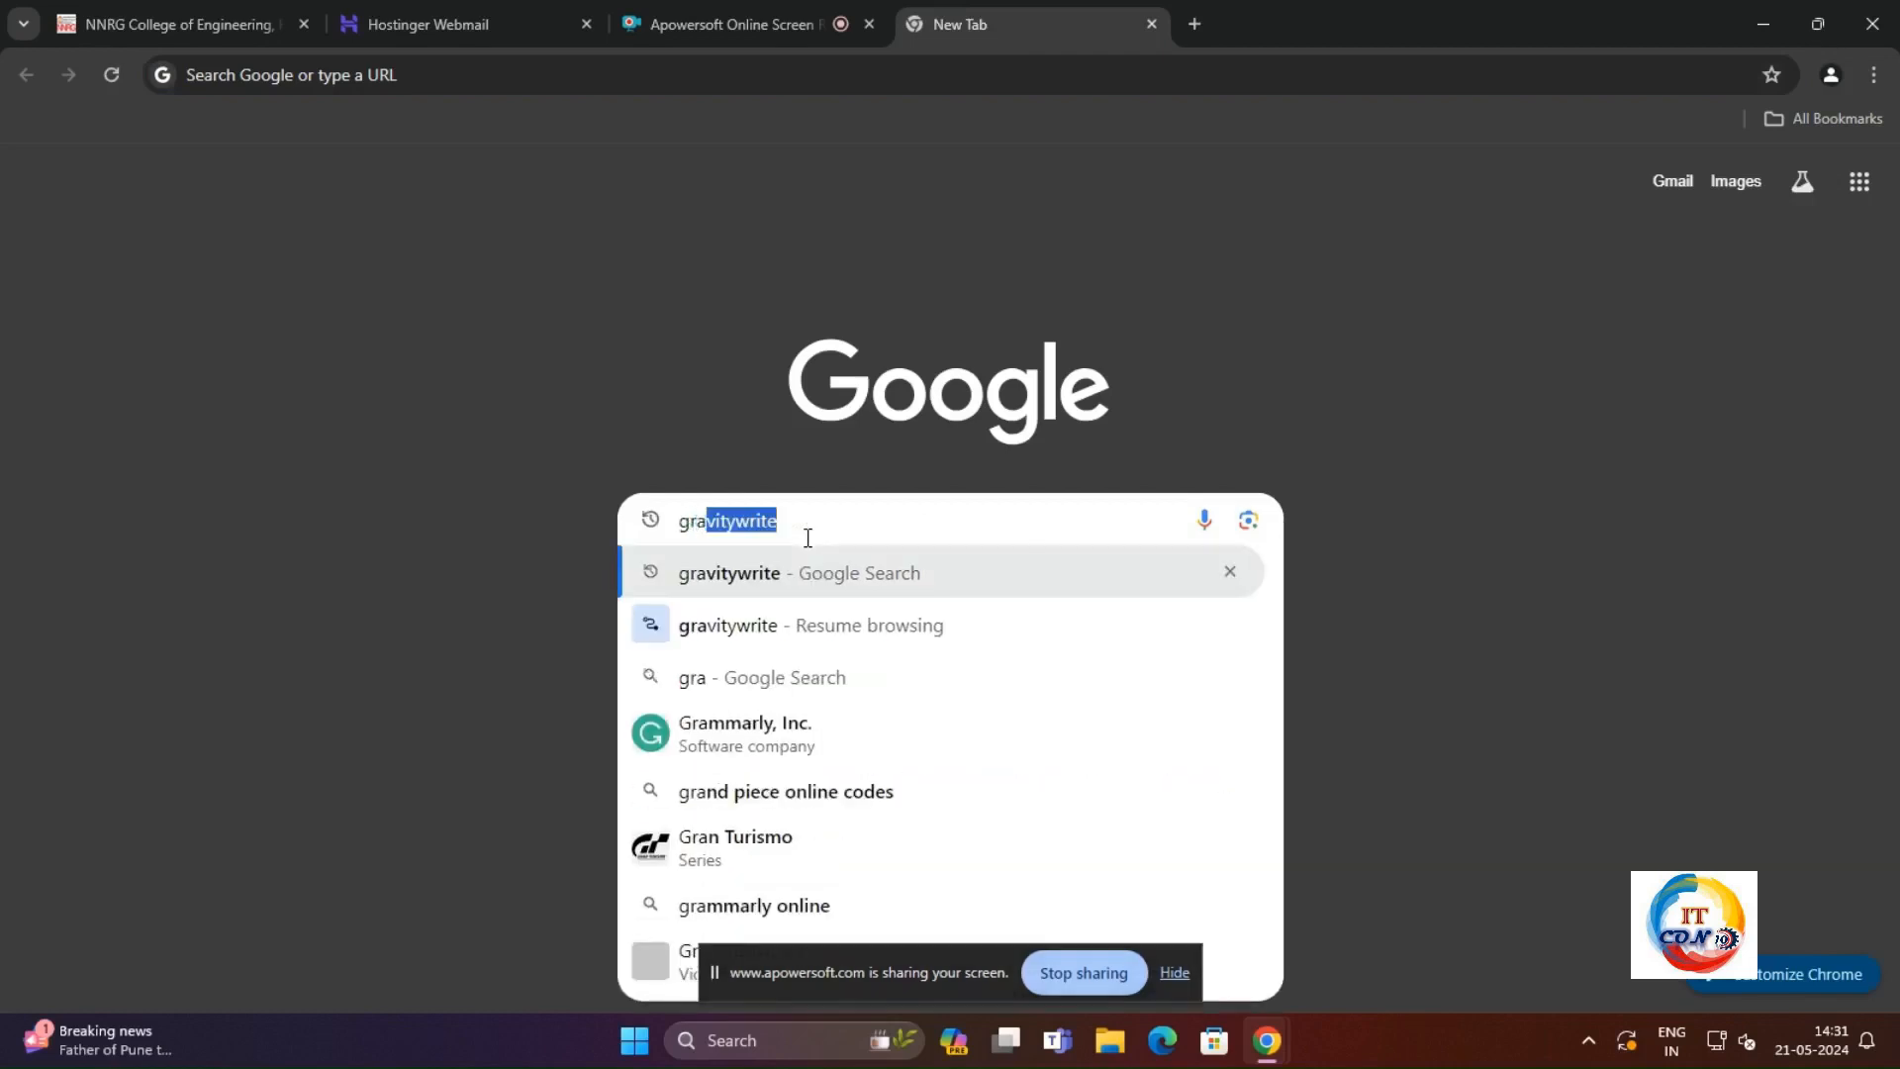
pyautogui.press('Right')
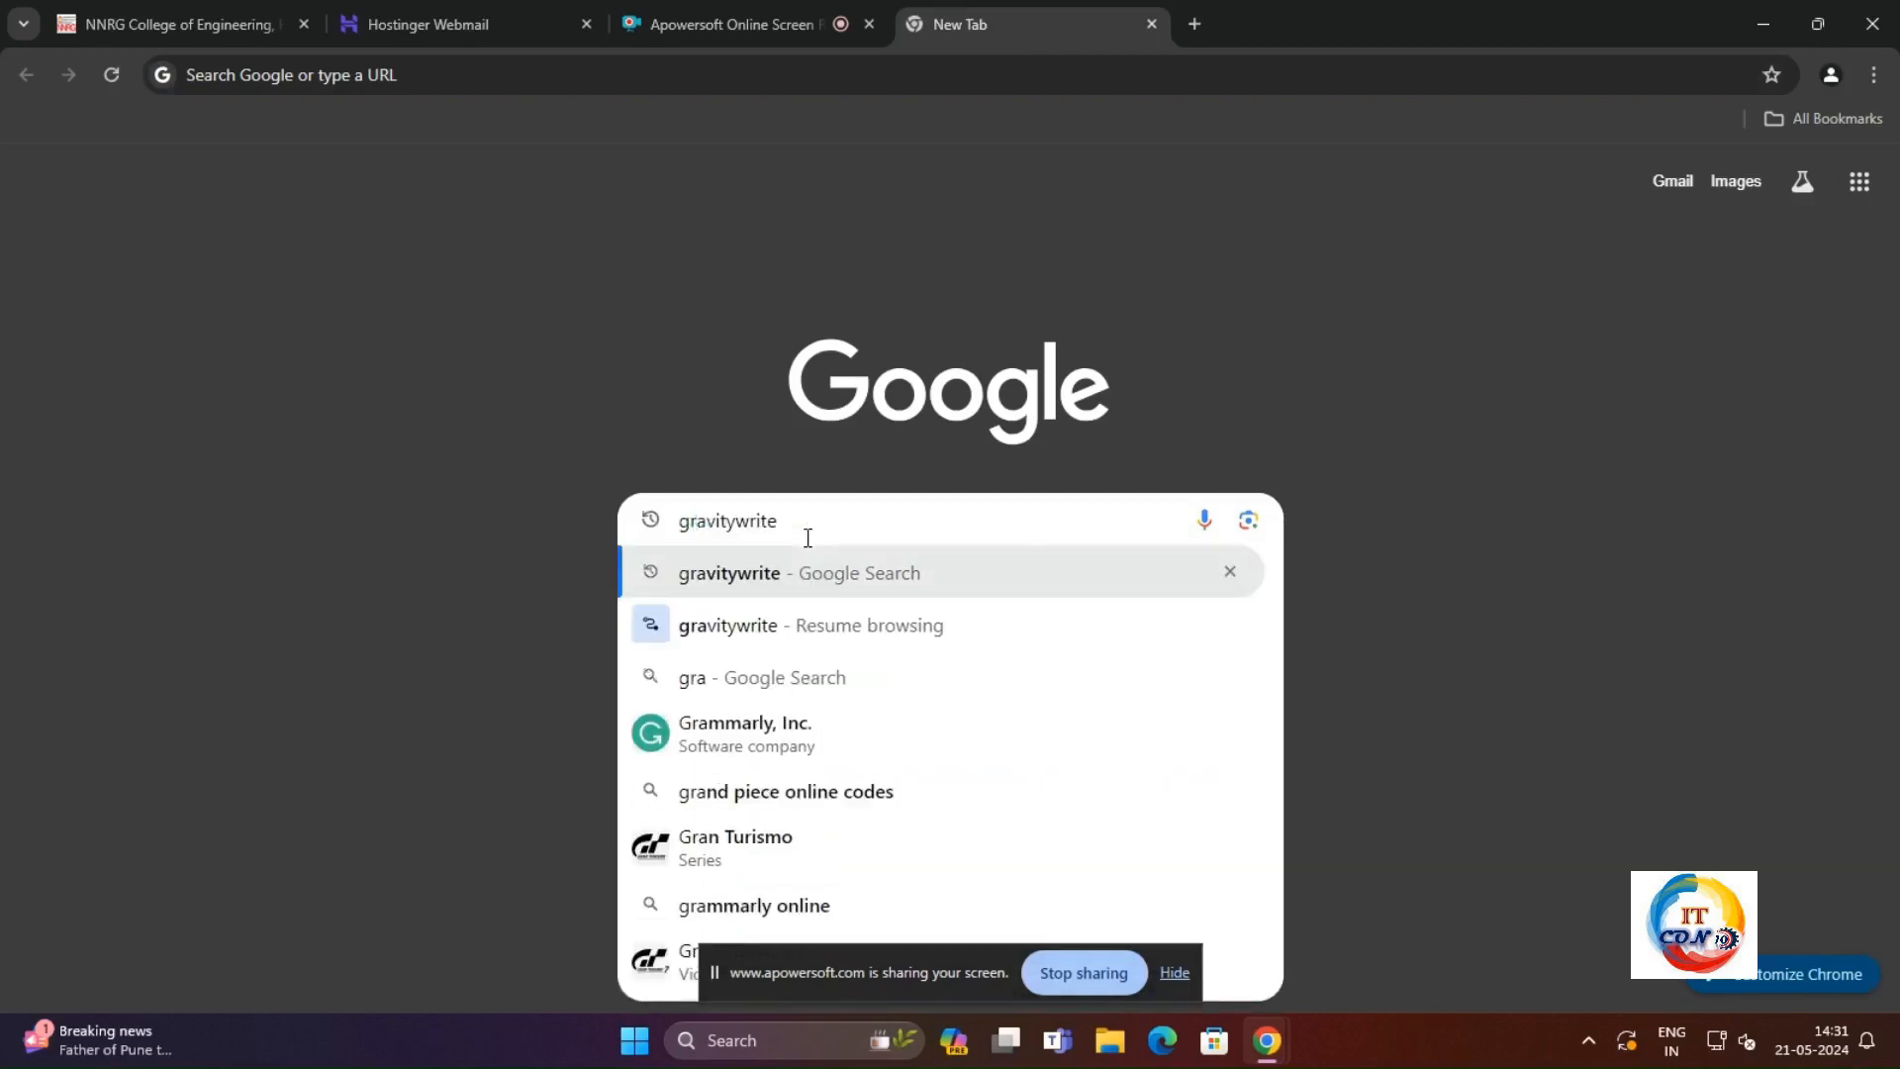
pyautogui.press('Return')
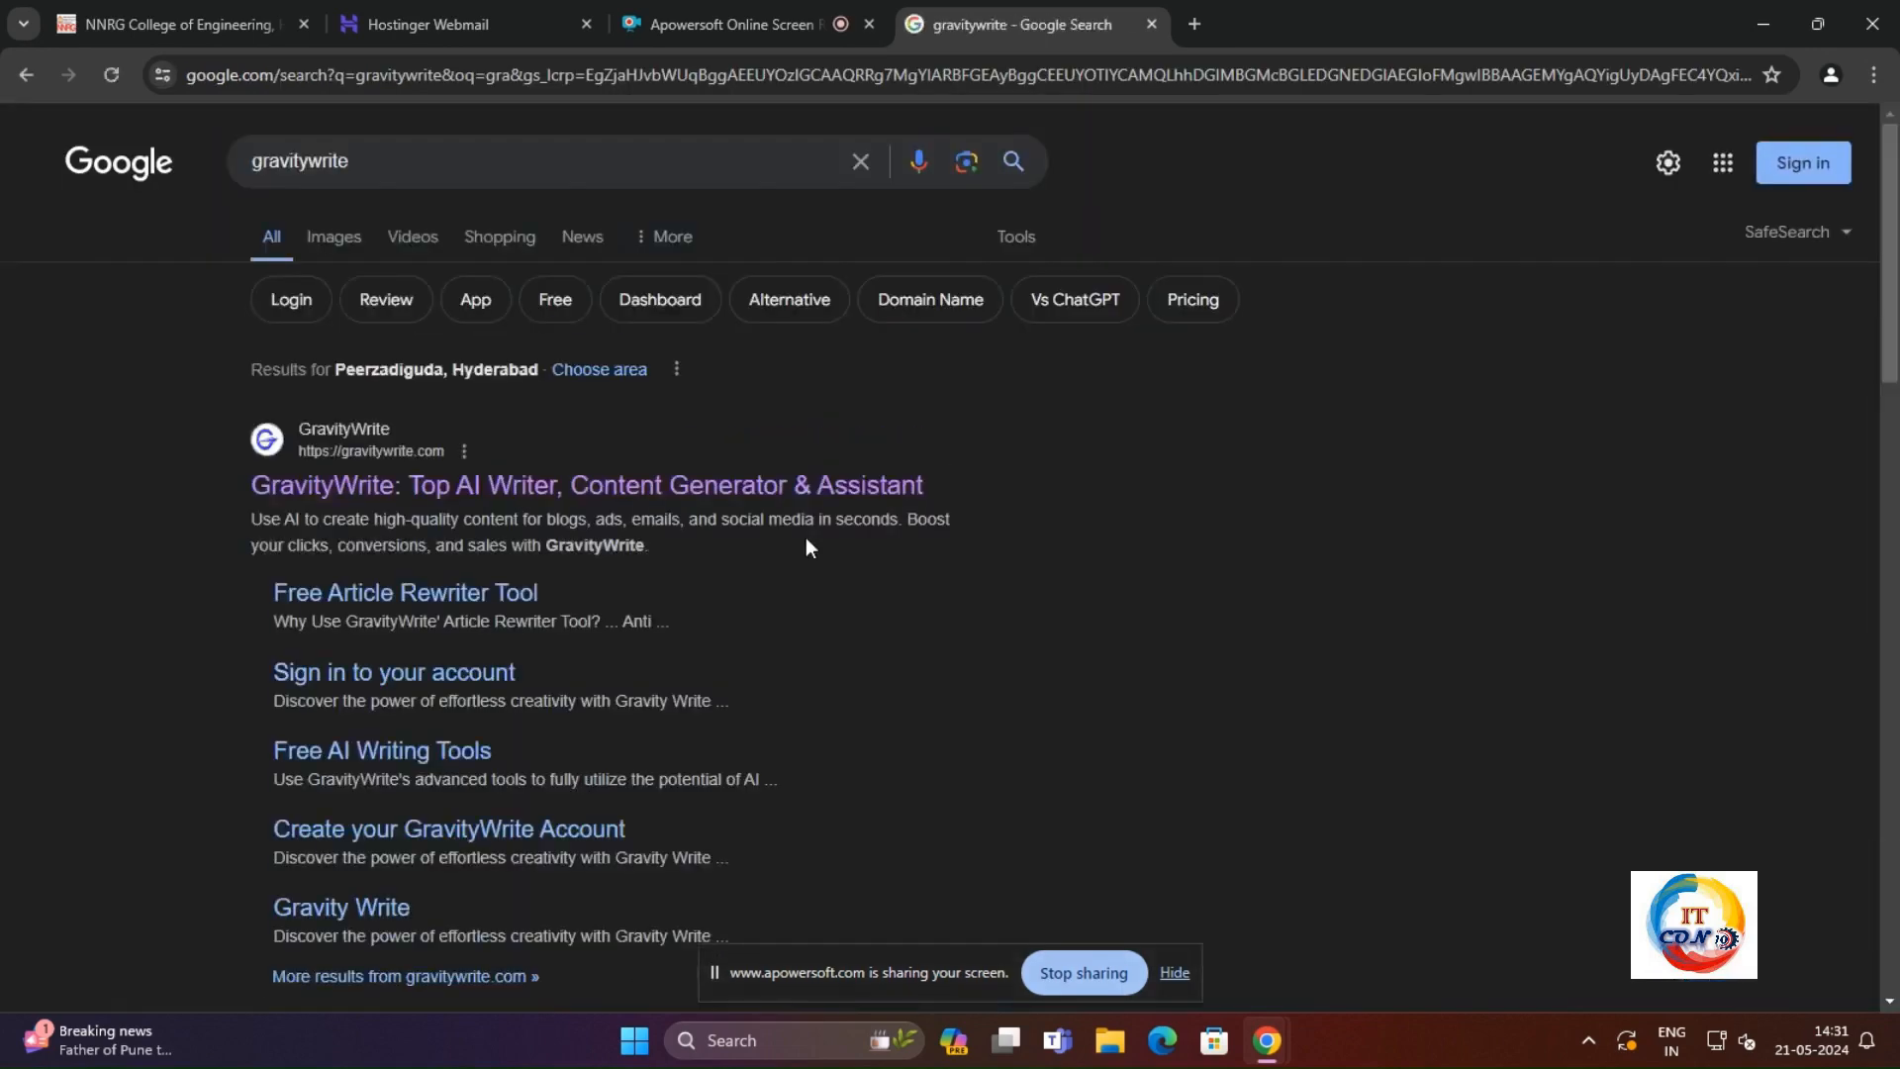
pyautogui.click(494, 485)
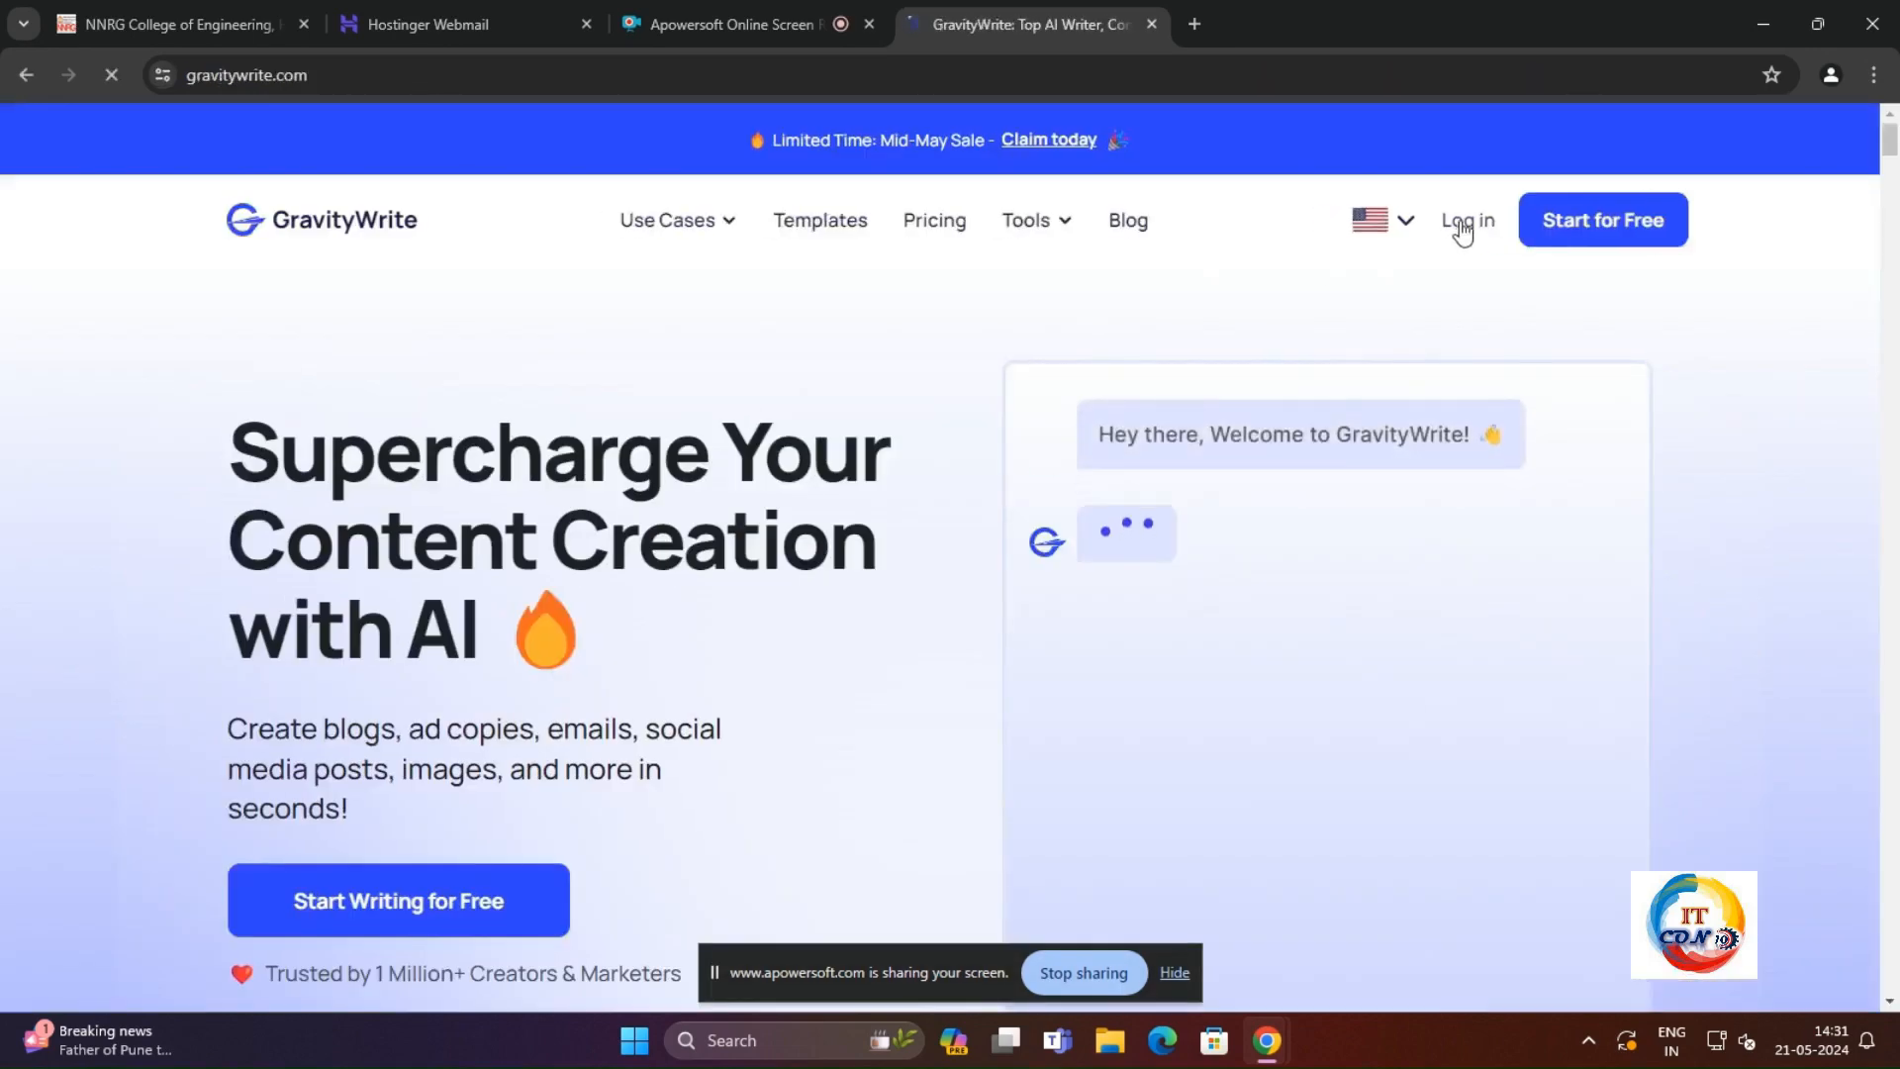
# Step: Log in to GravityWrite with the second listed Google account and dismiss the welcome video
pyautogui.click(1462, 228)
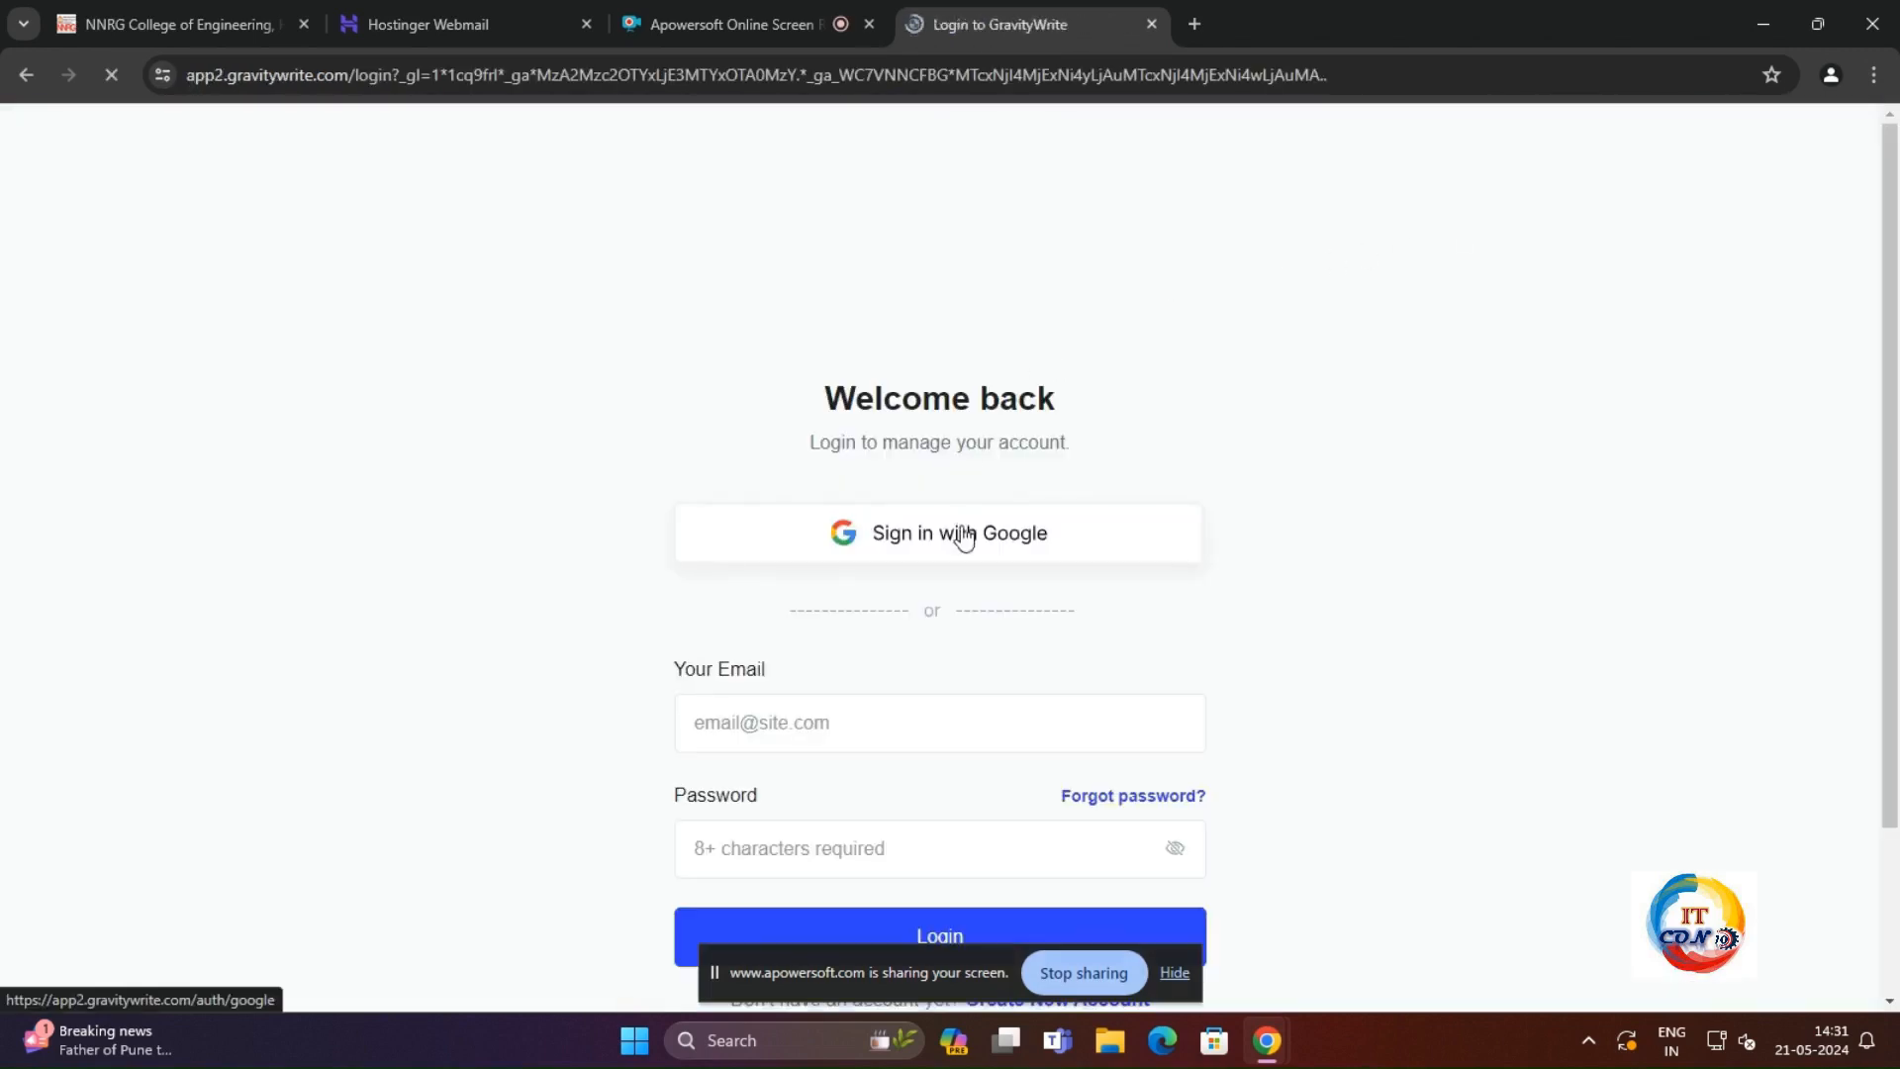
pyautogui.click(965, 539)
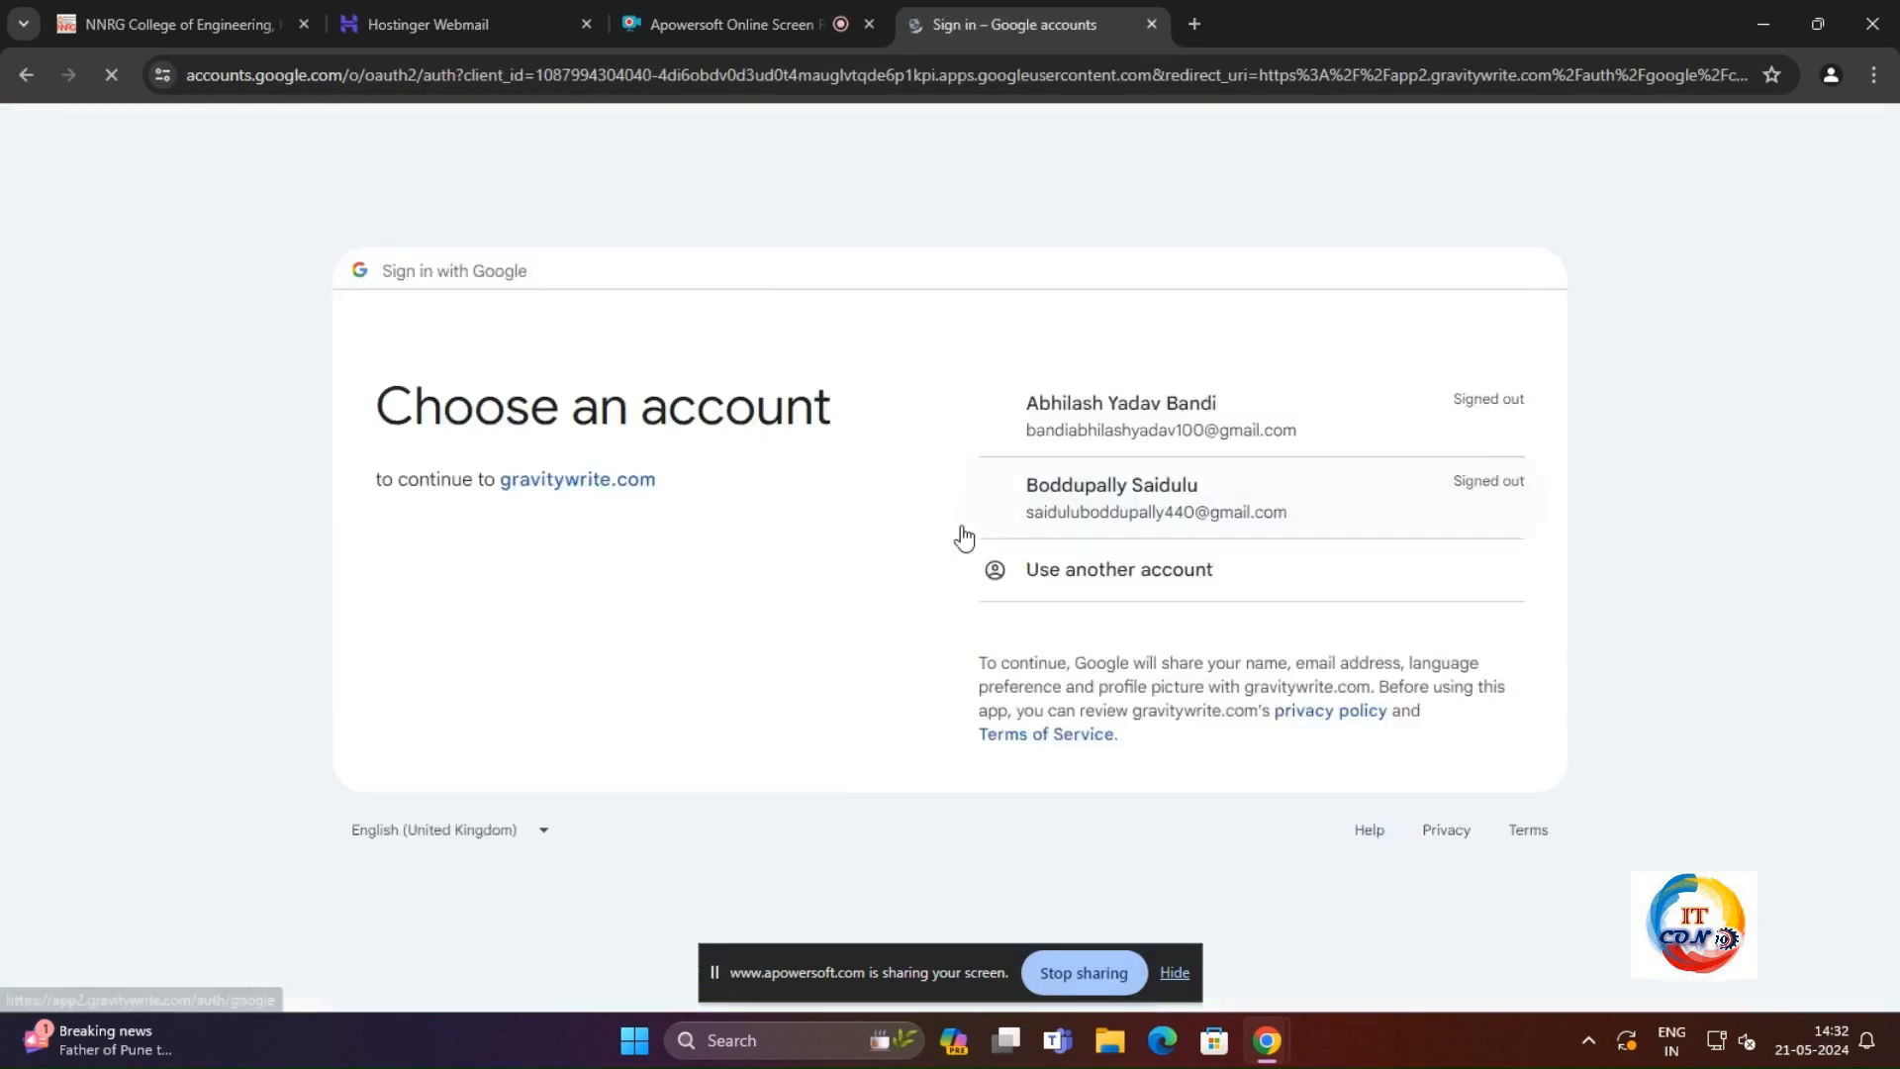
pyautogui.click(1105, 505)
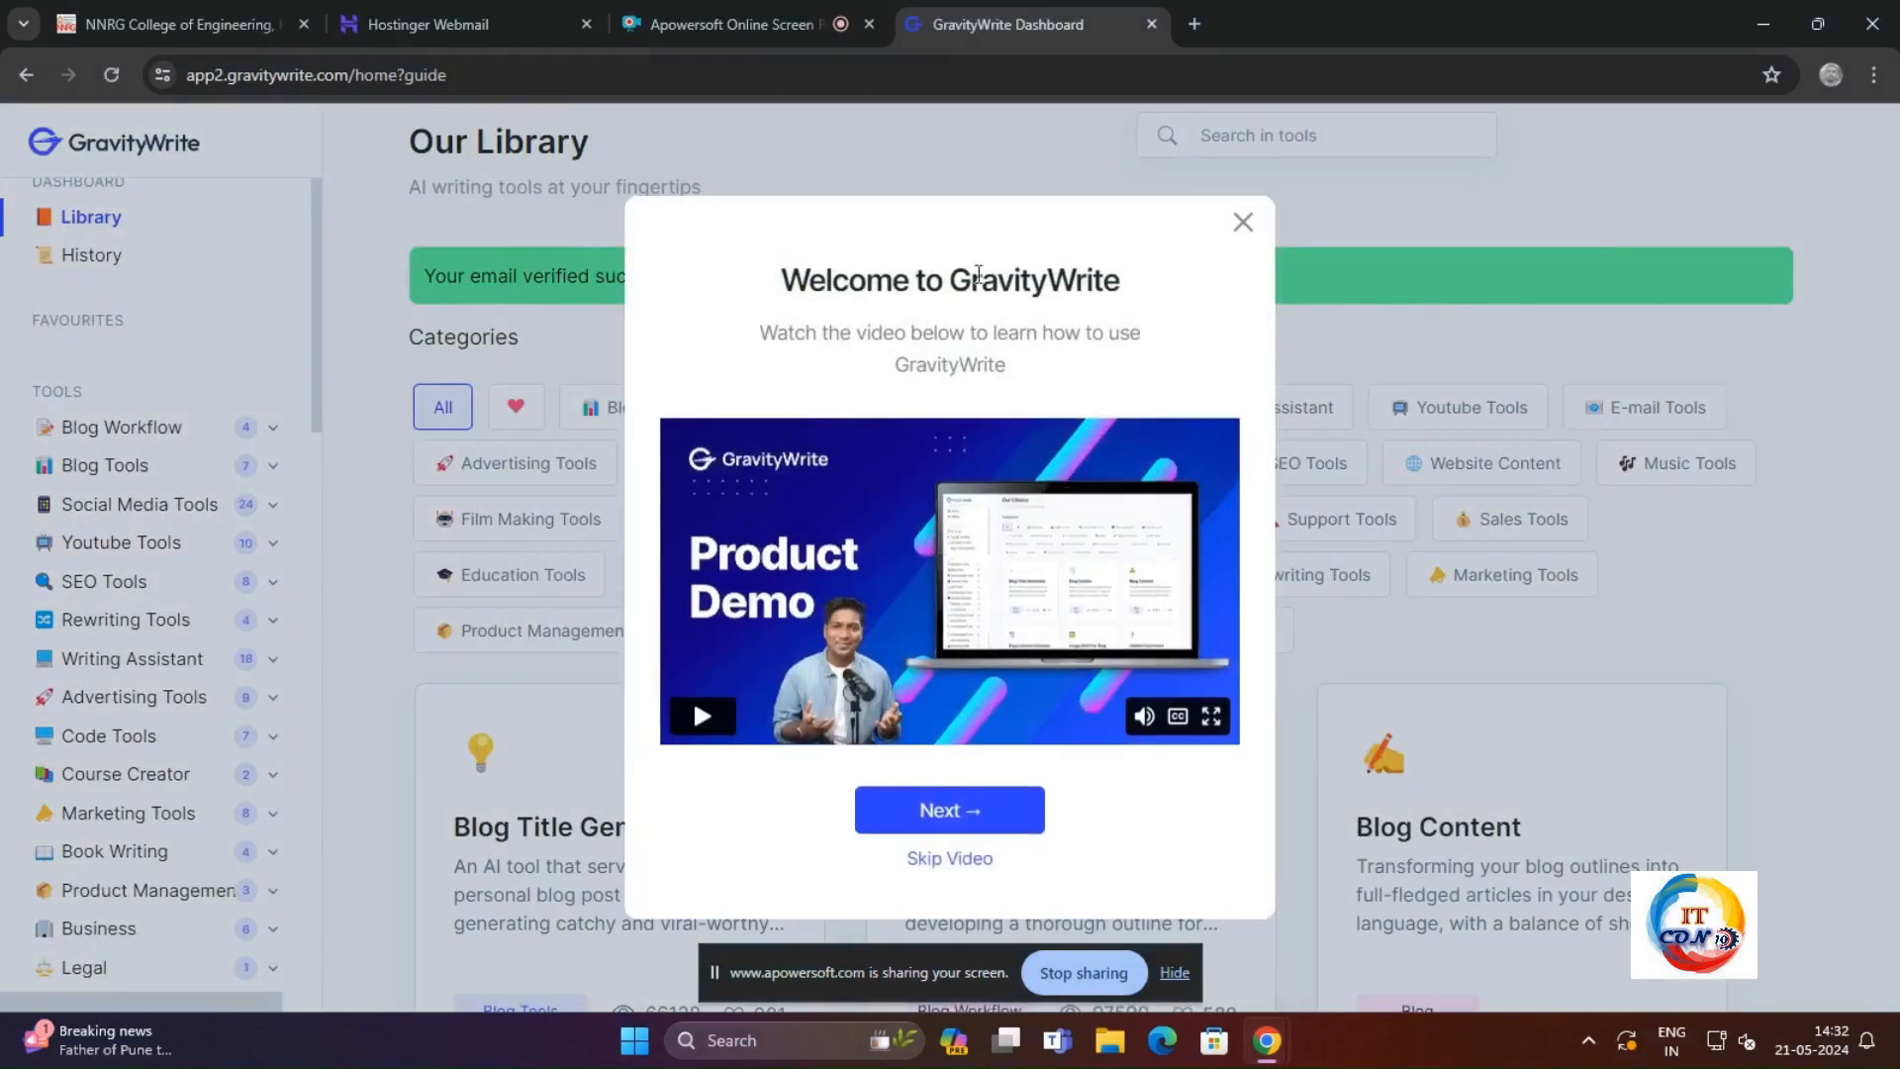
pyautogui.click(1241, 224)
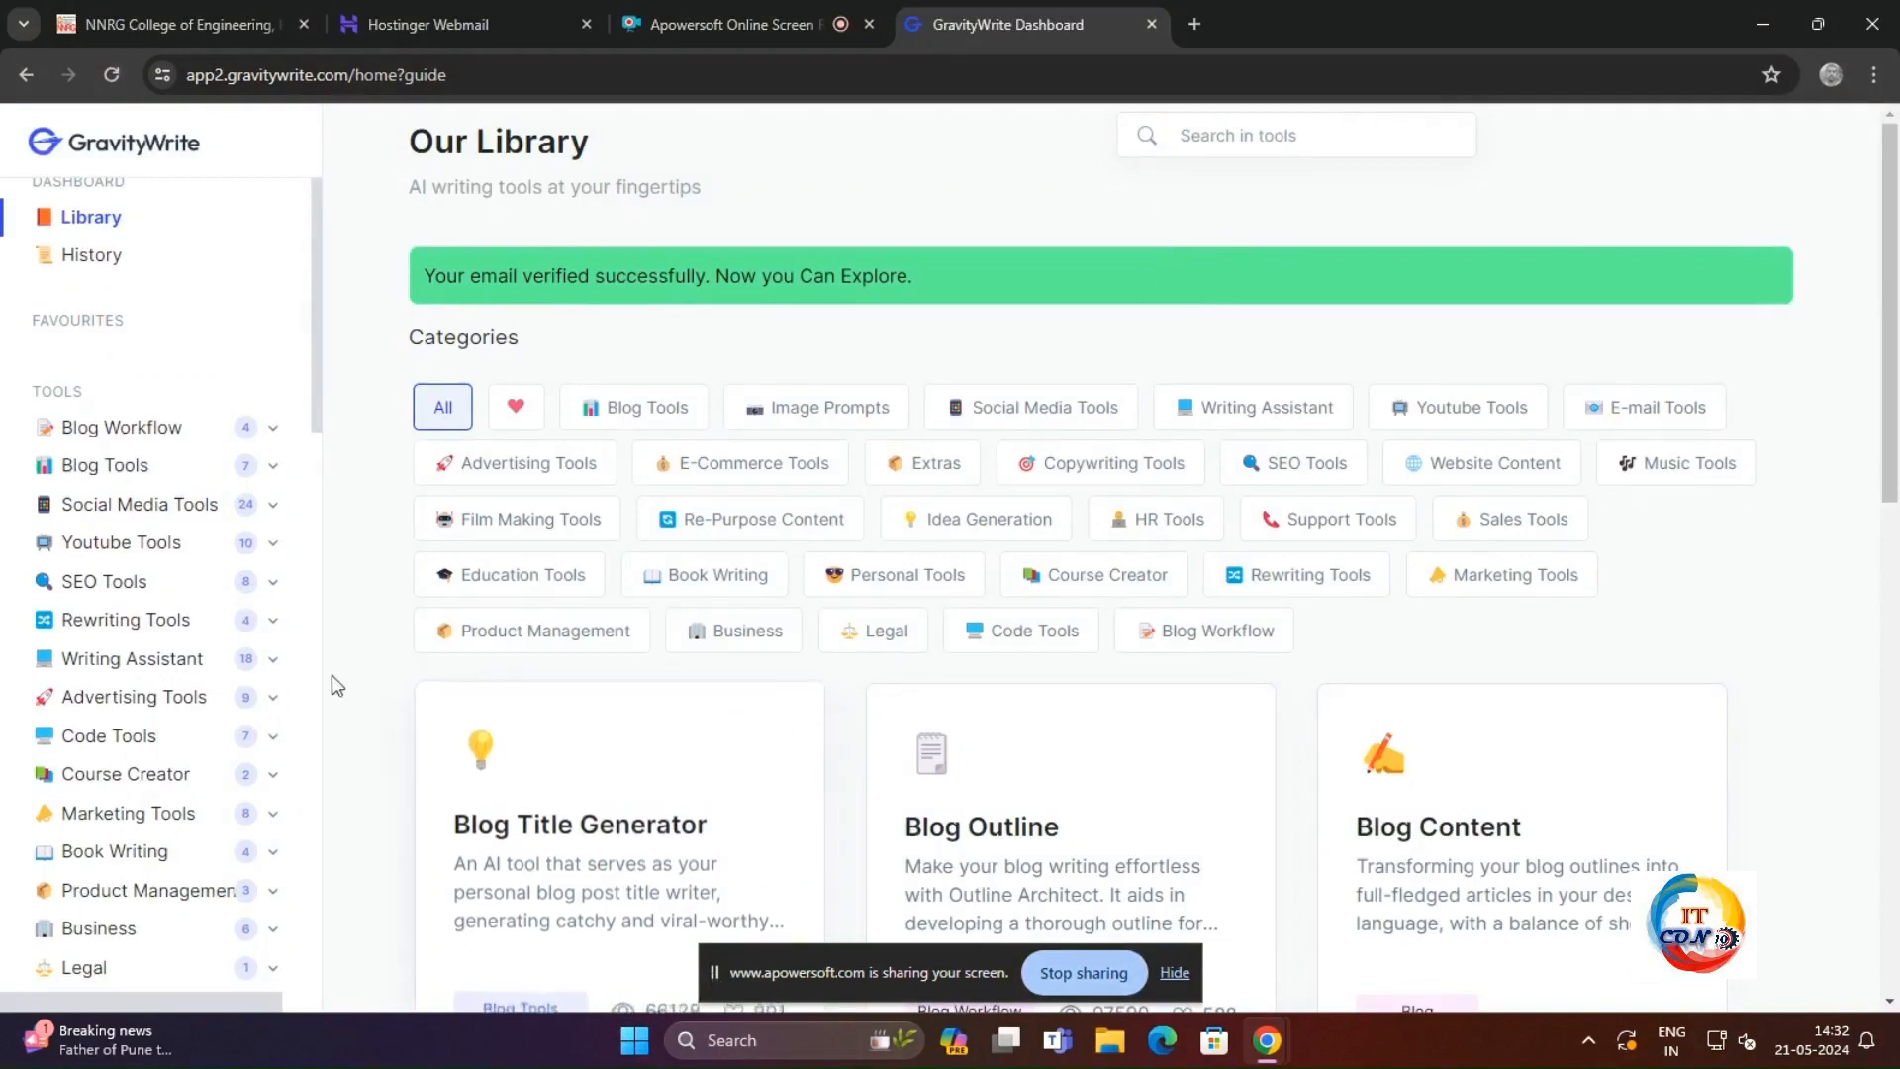
# Step: Look through the list of tool categories, expanding Blog Workflow, Blog Tools and Youtube Tools to examine their tools
pyautogui.scroll(1, 178, 470)
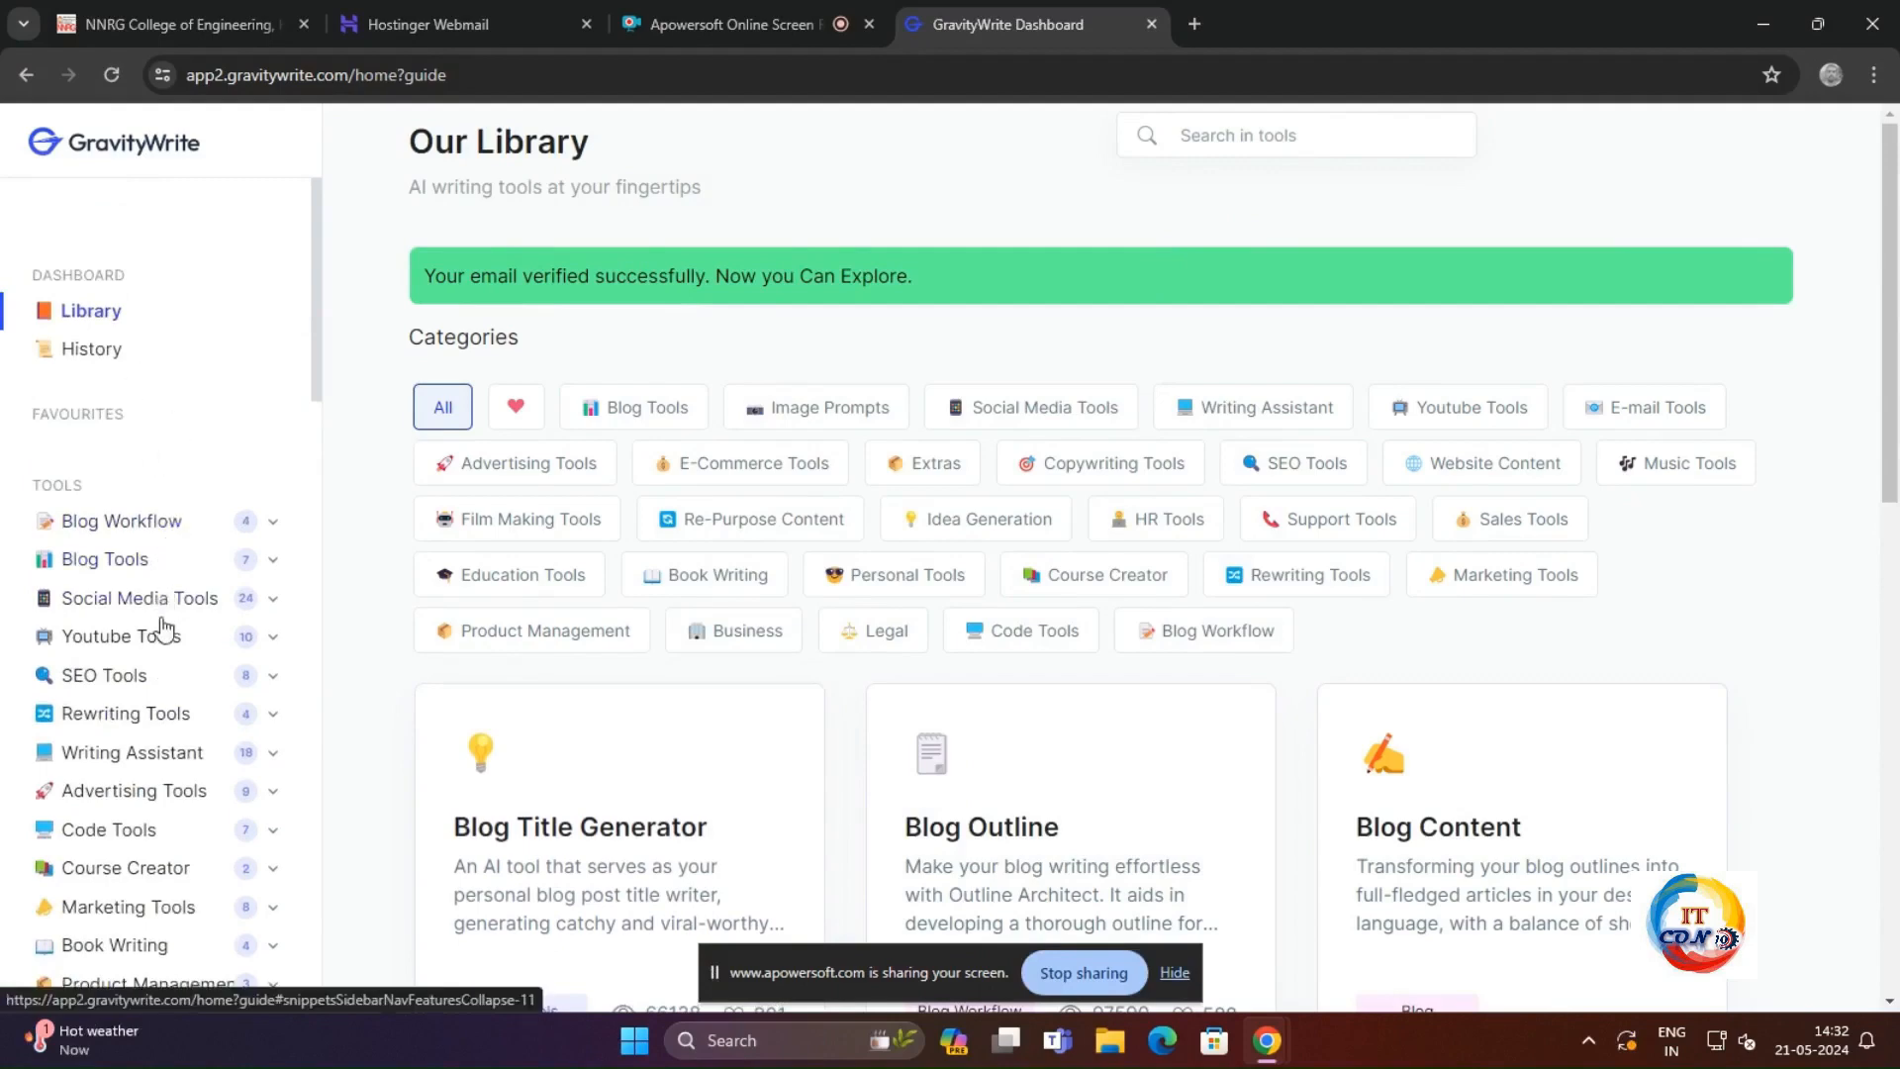
pyautogui.moveTo(16, 461); pyautogui.dragTo(228, 798)
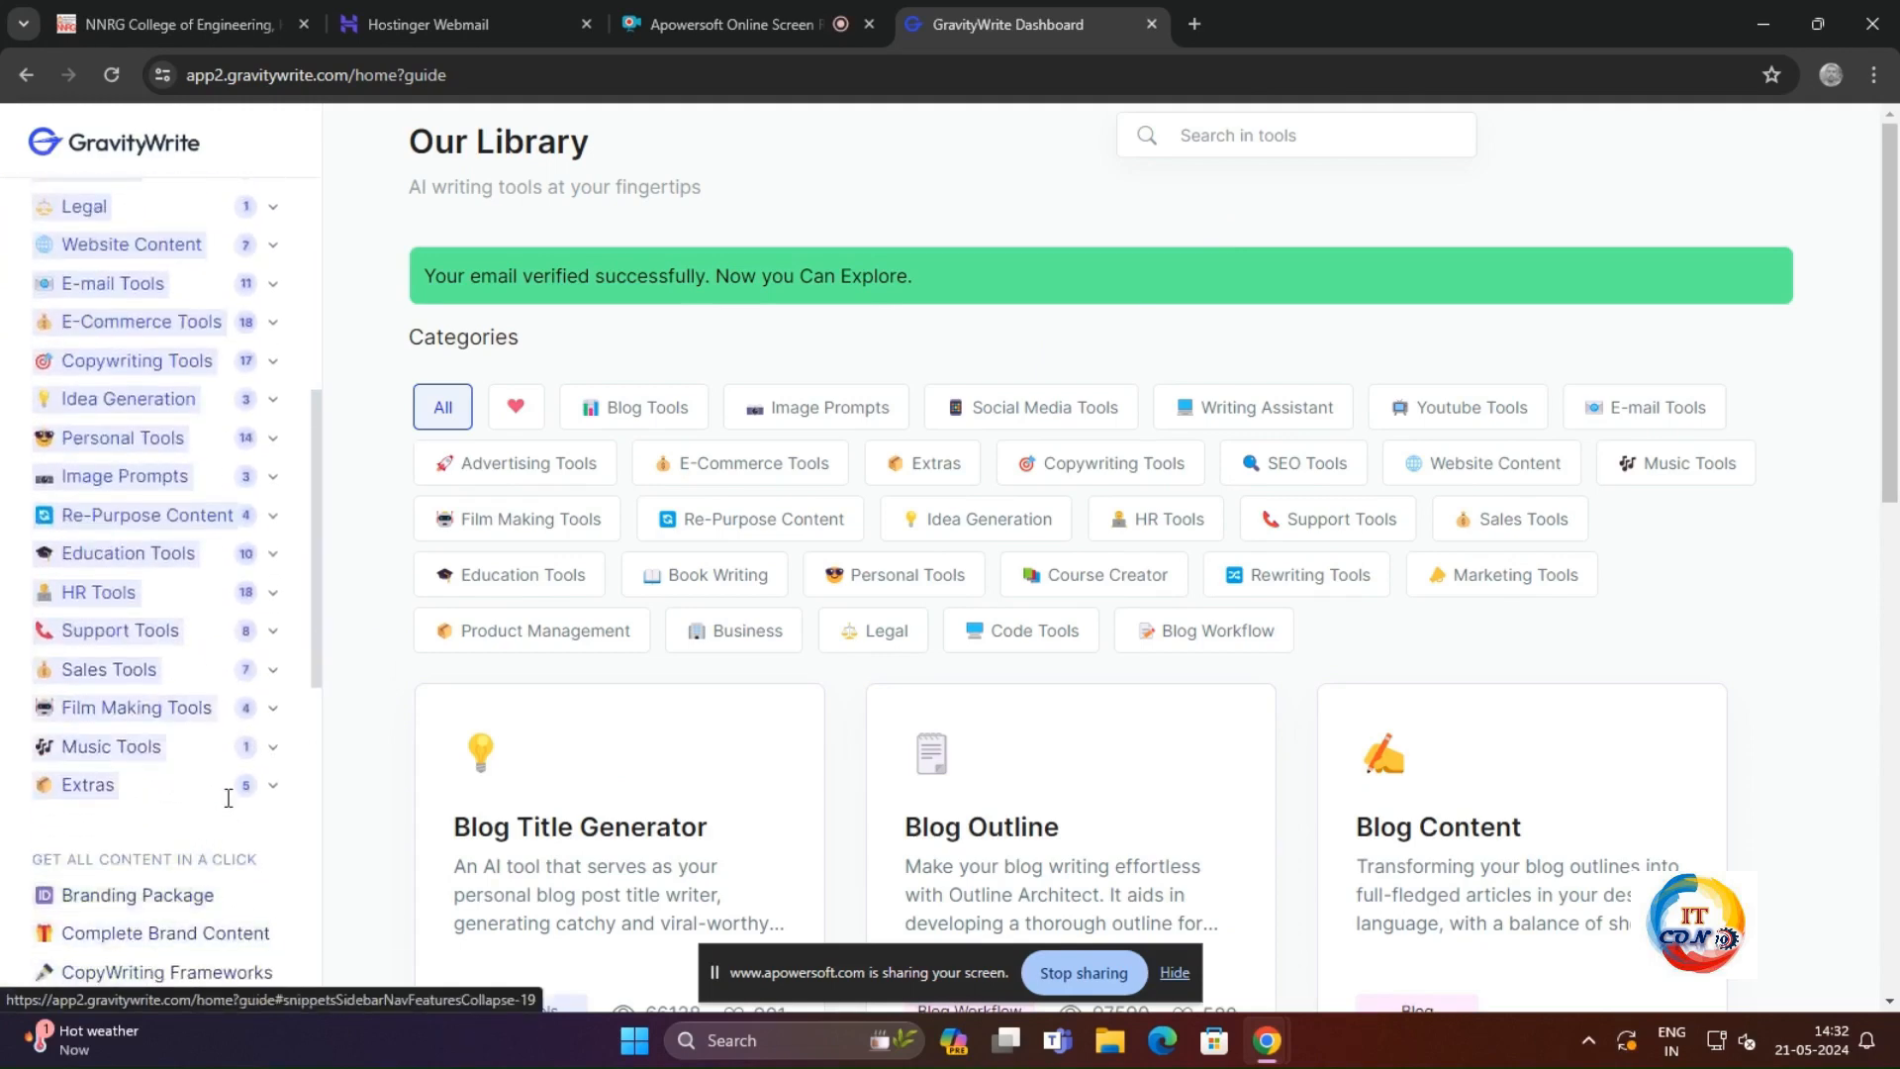
pyautogui.scroll(7, 233, 755)
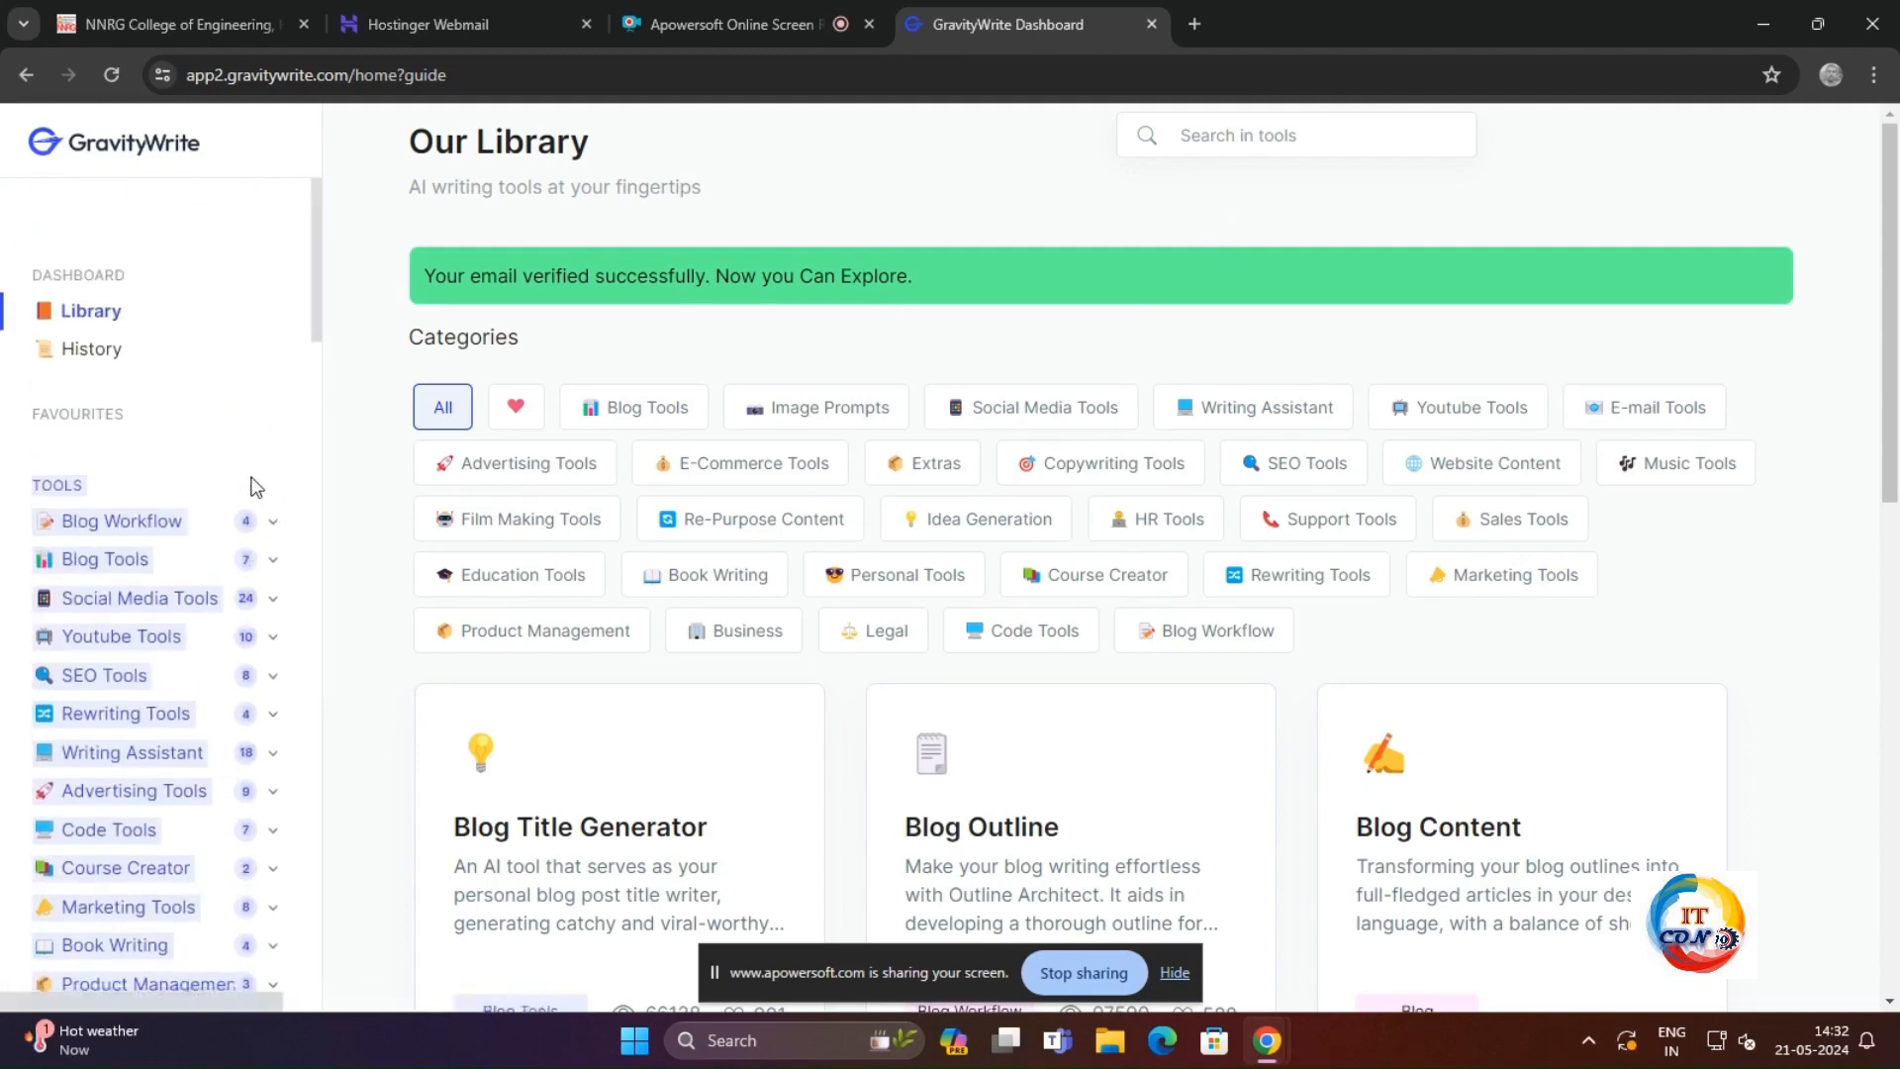
pyautogui.click(274, 522)
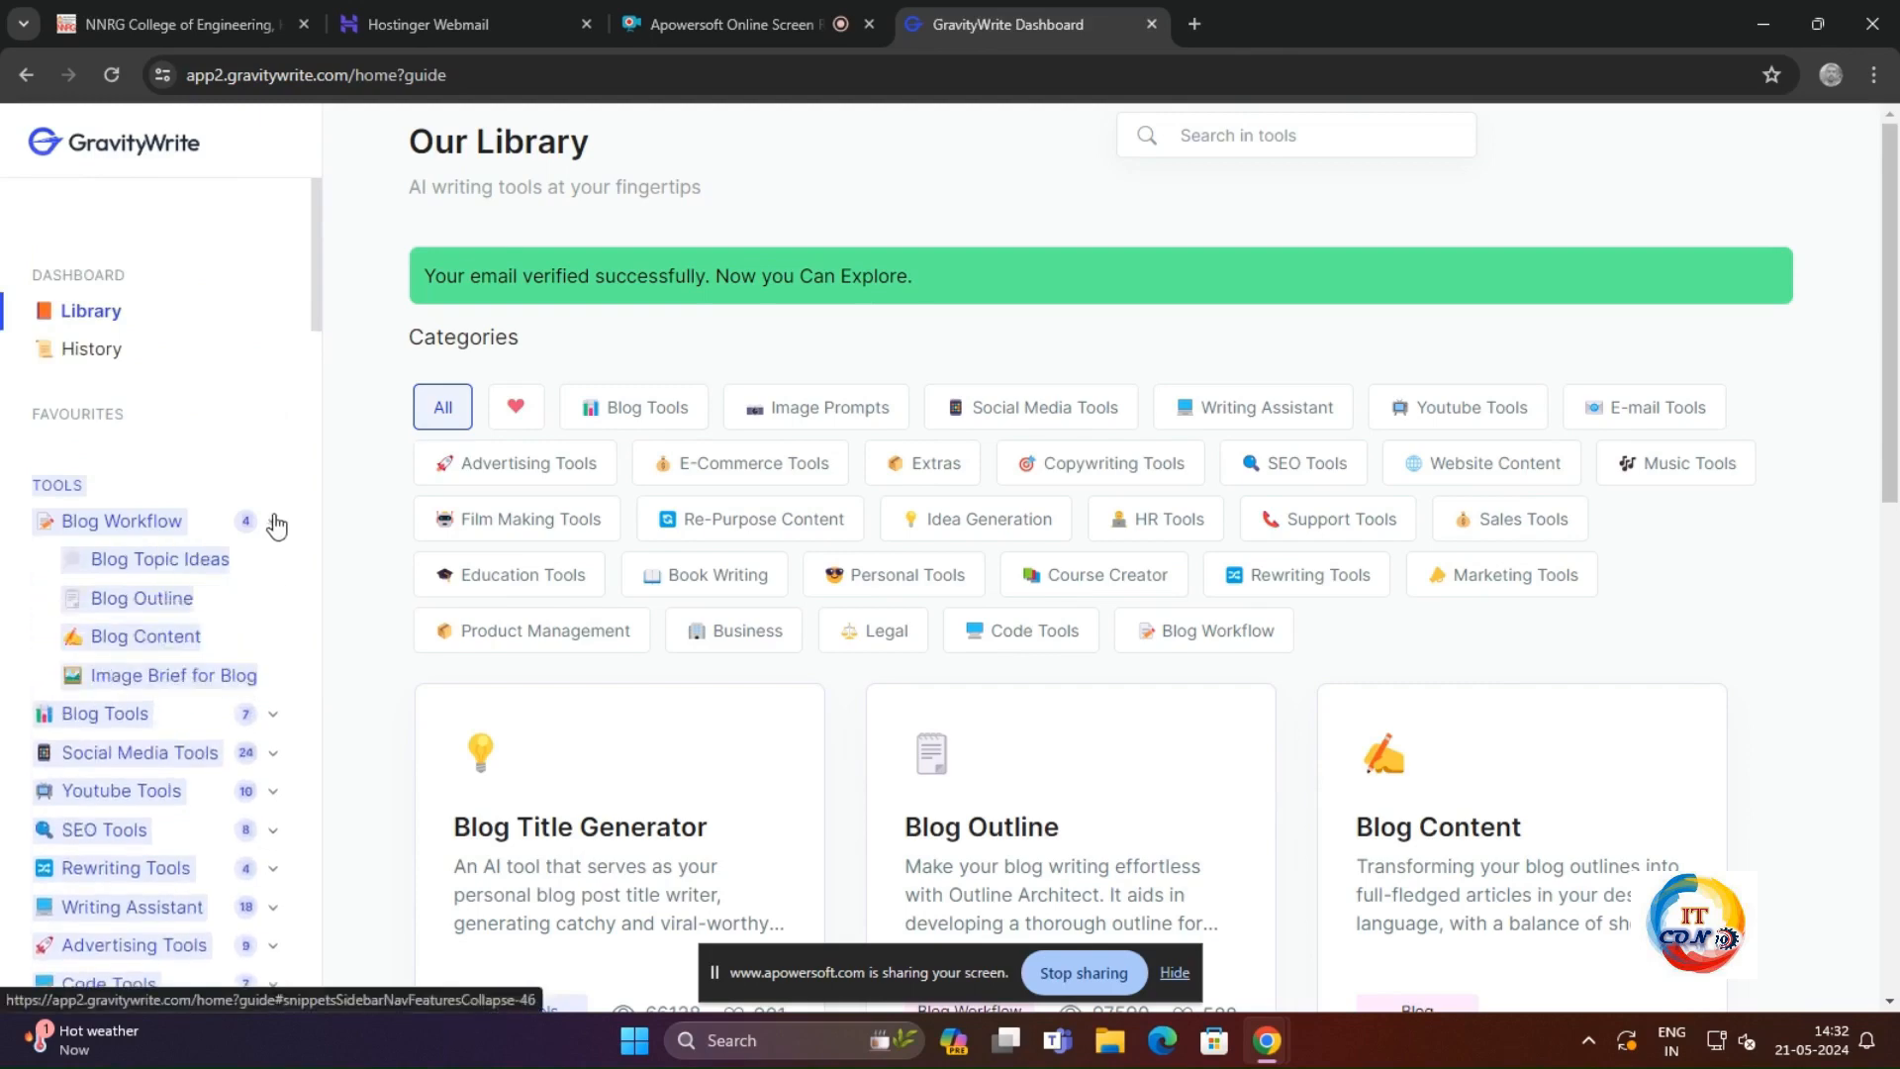
pyautogui.click(274, 523)
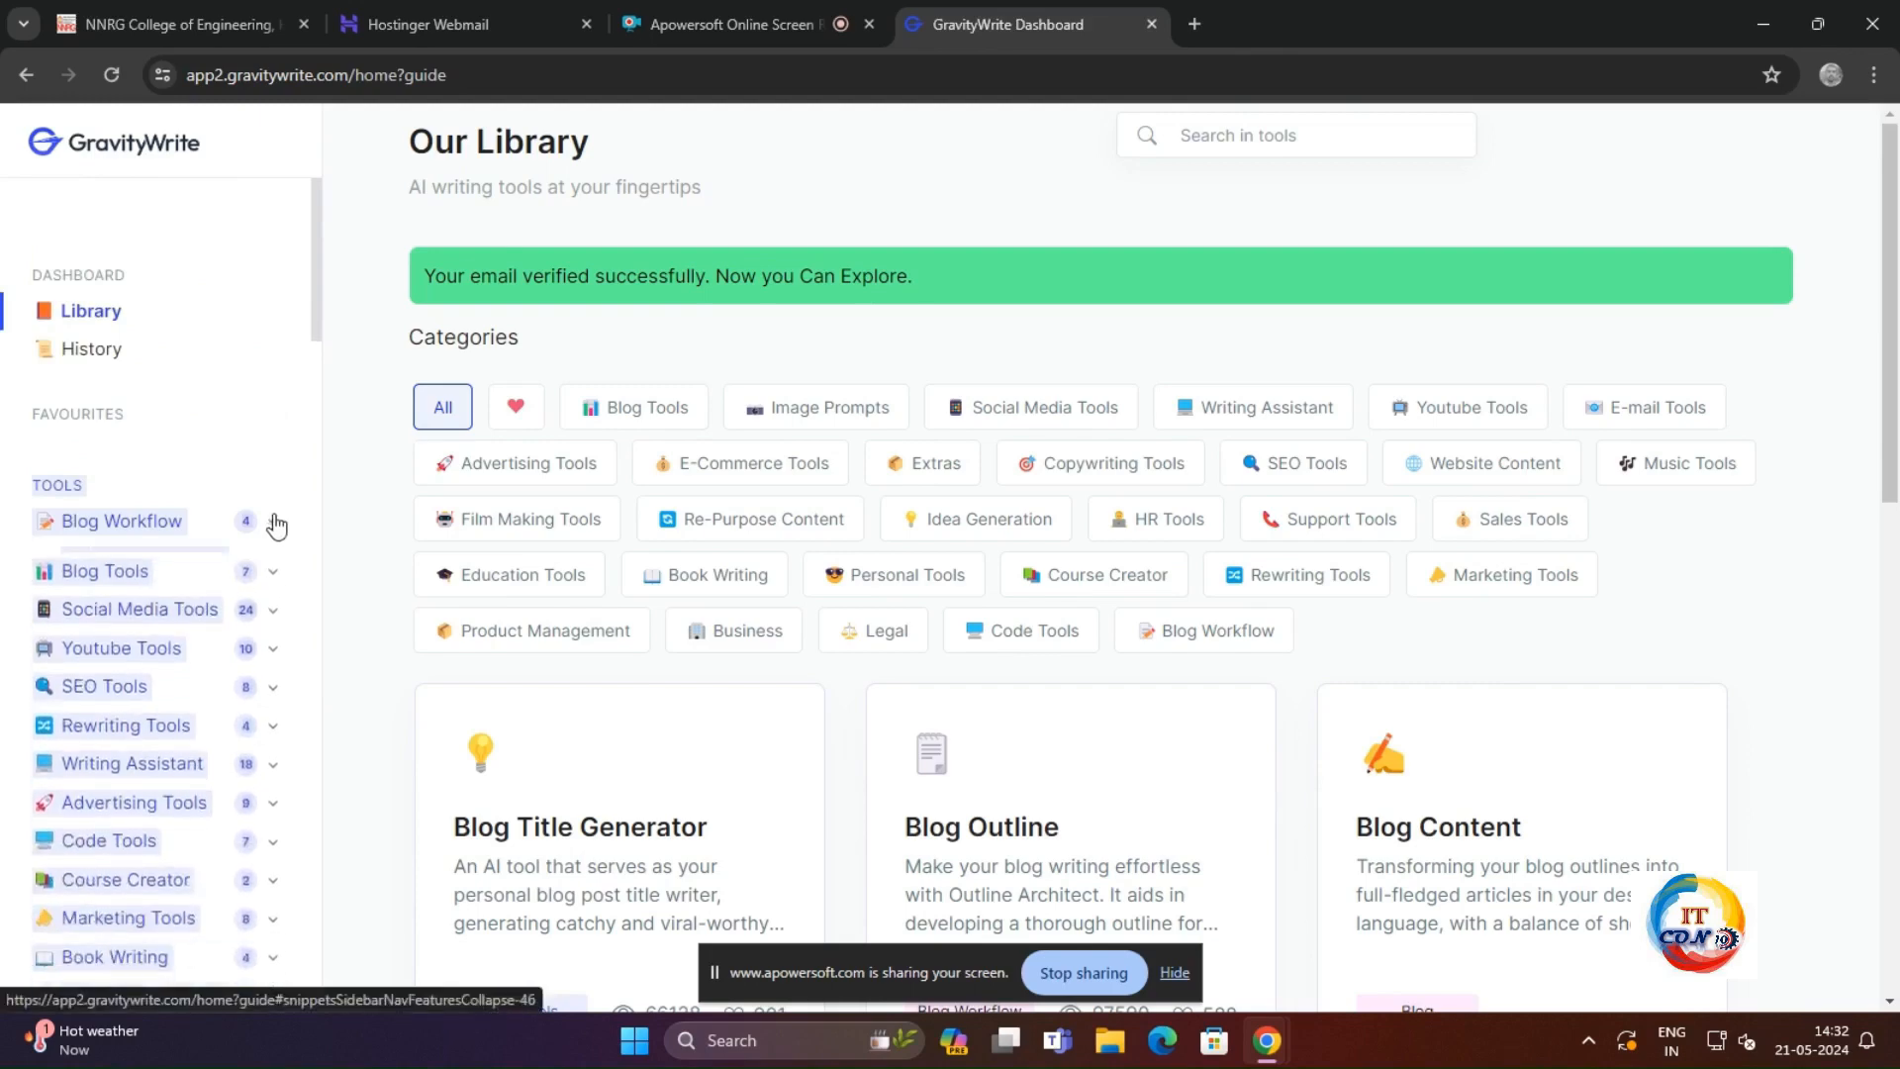
pyautogui.click(247, 569)
pyautogui.click(246, 569)
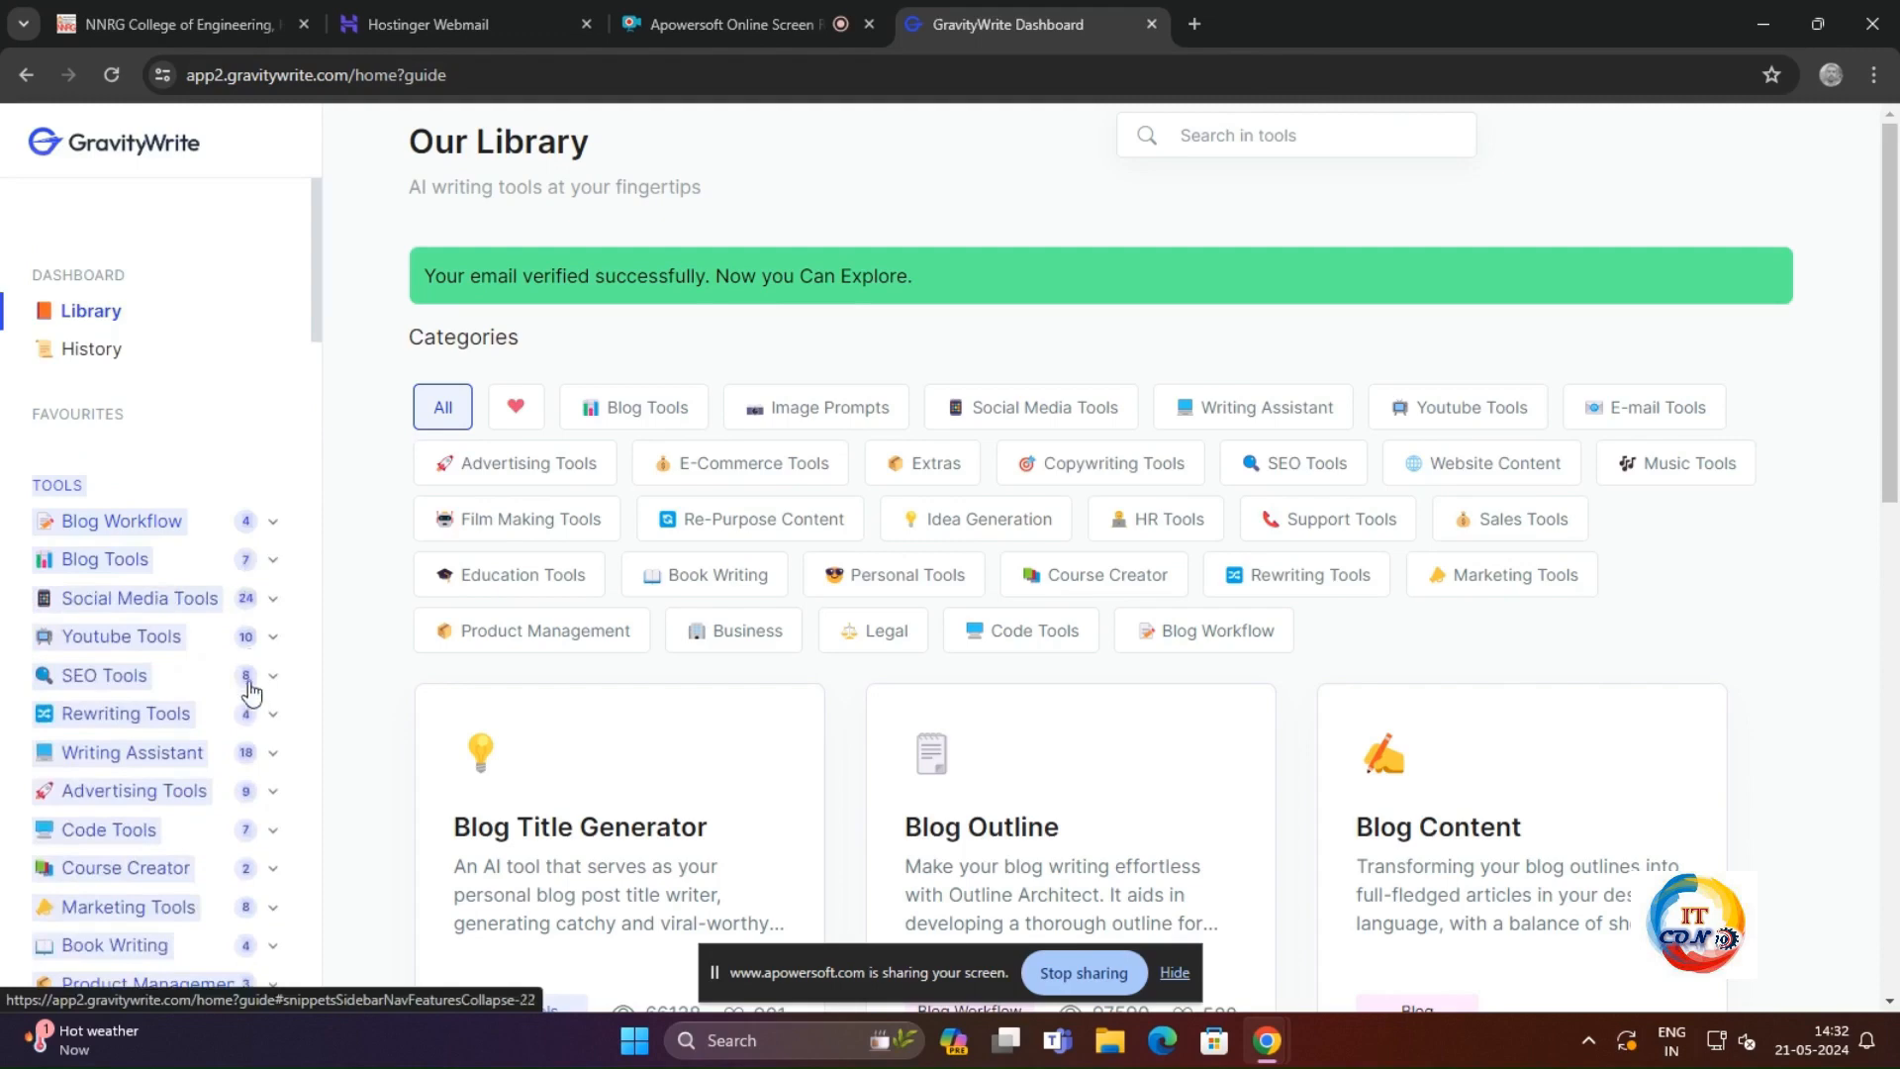
pyautogui.click(271, 641)
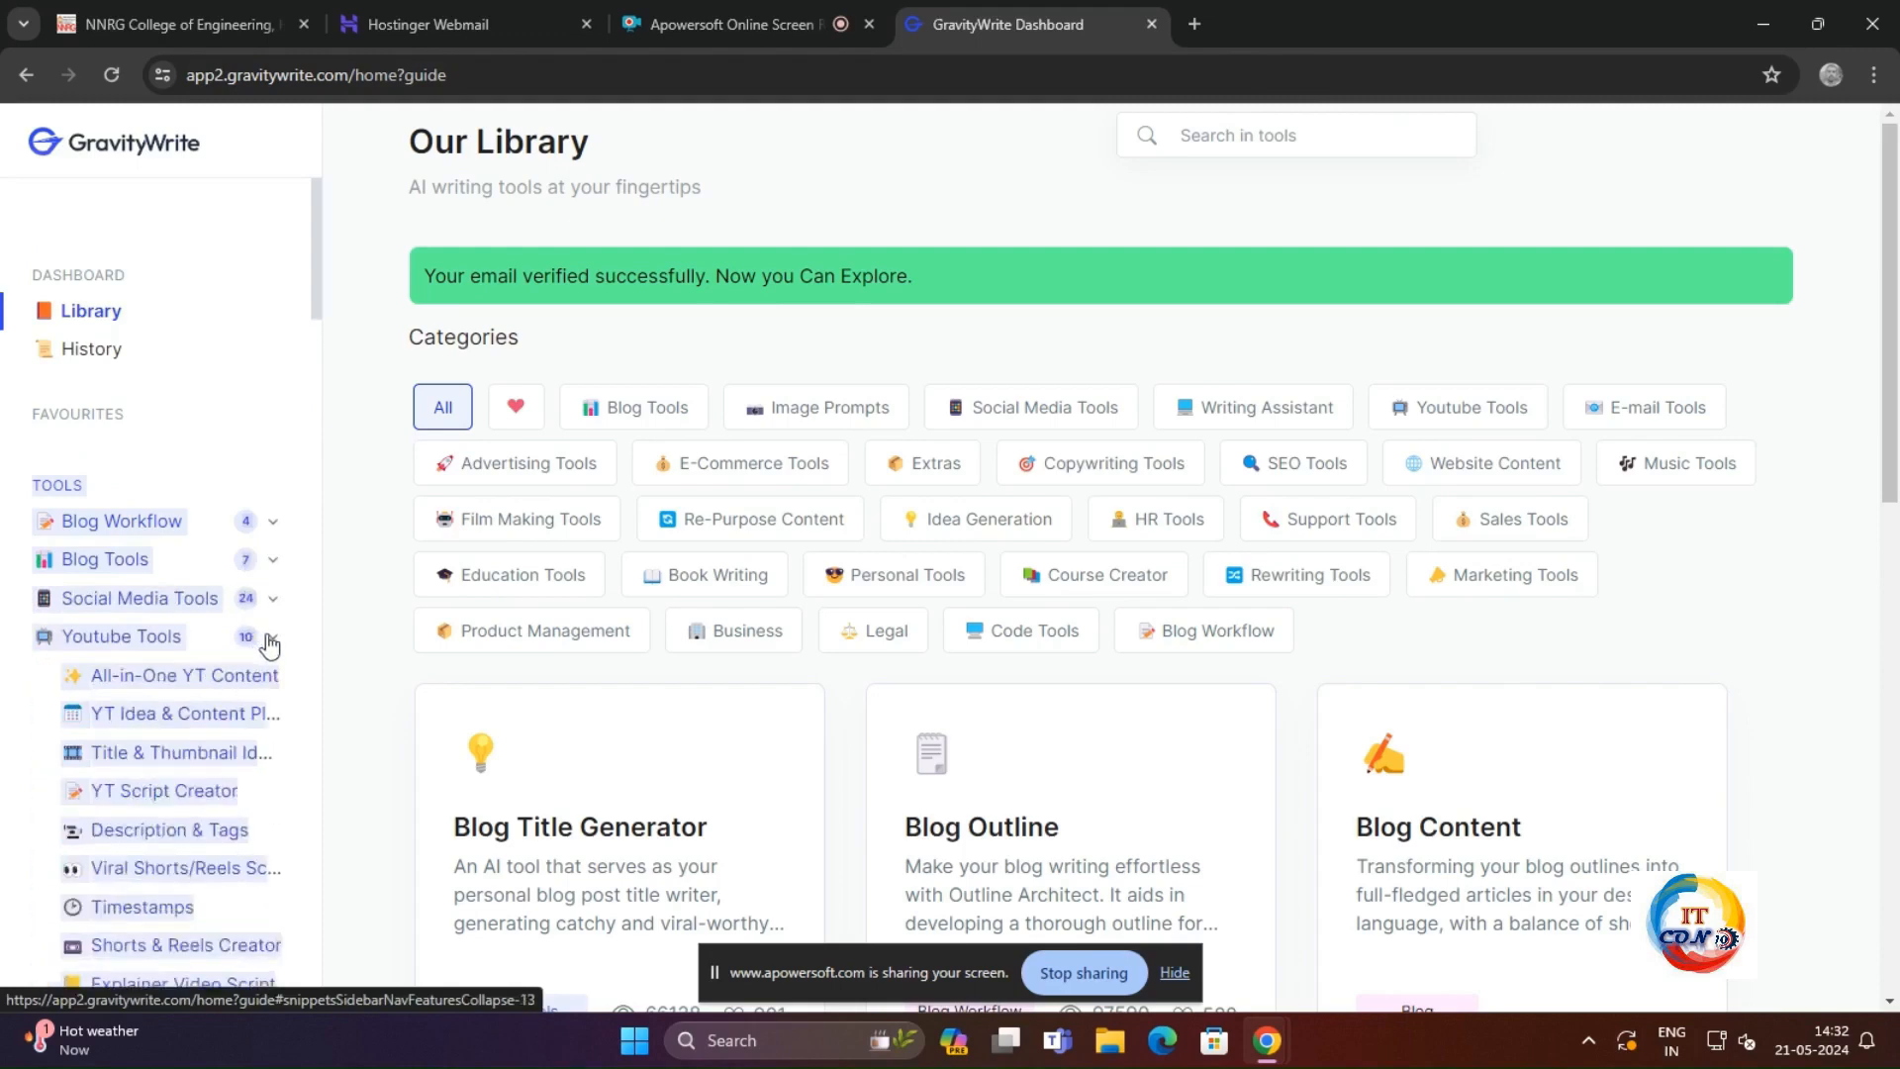
pyautogui.scroll(-3, 263, 645)
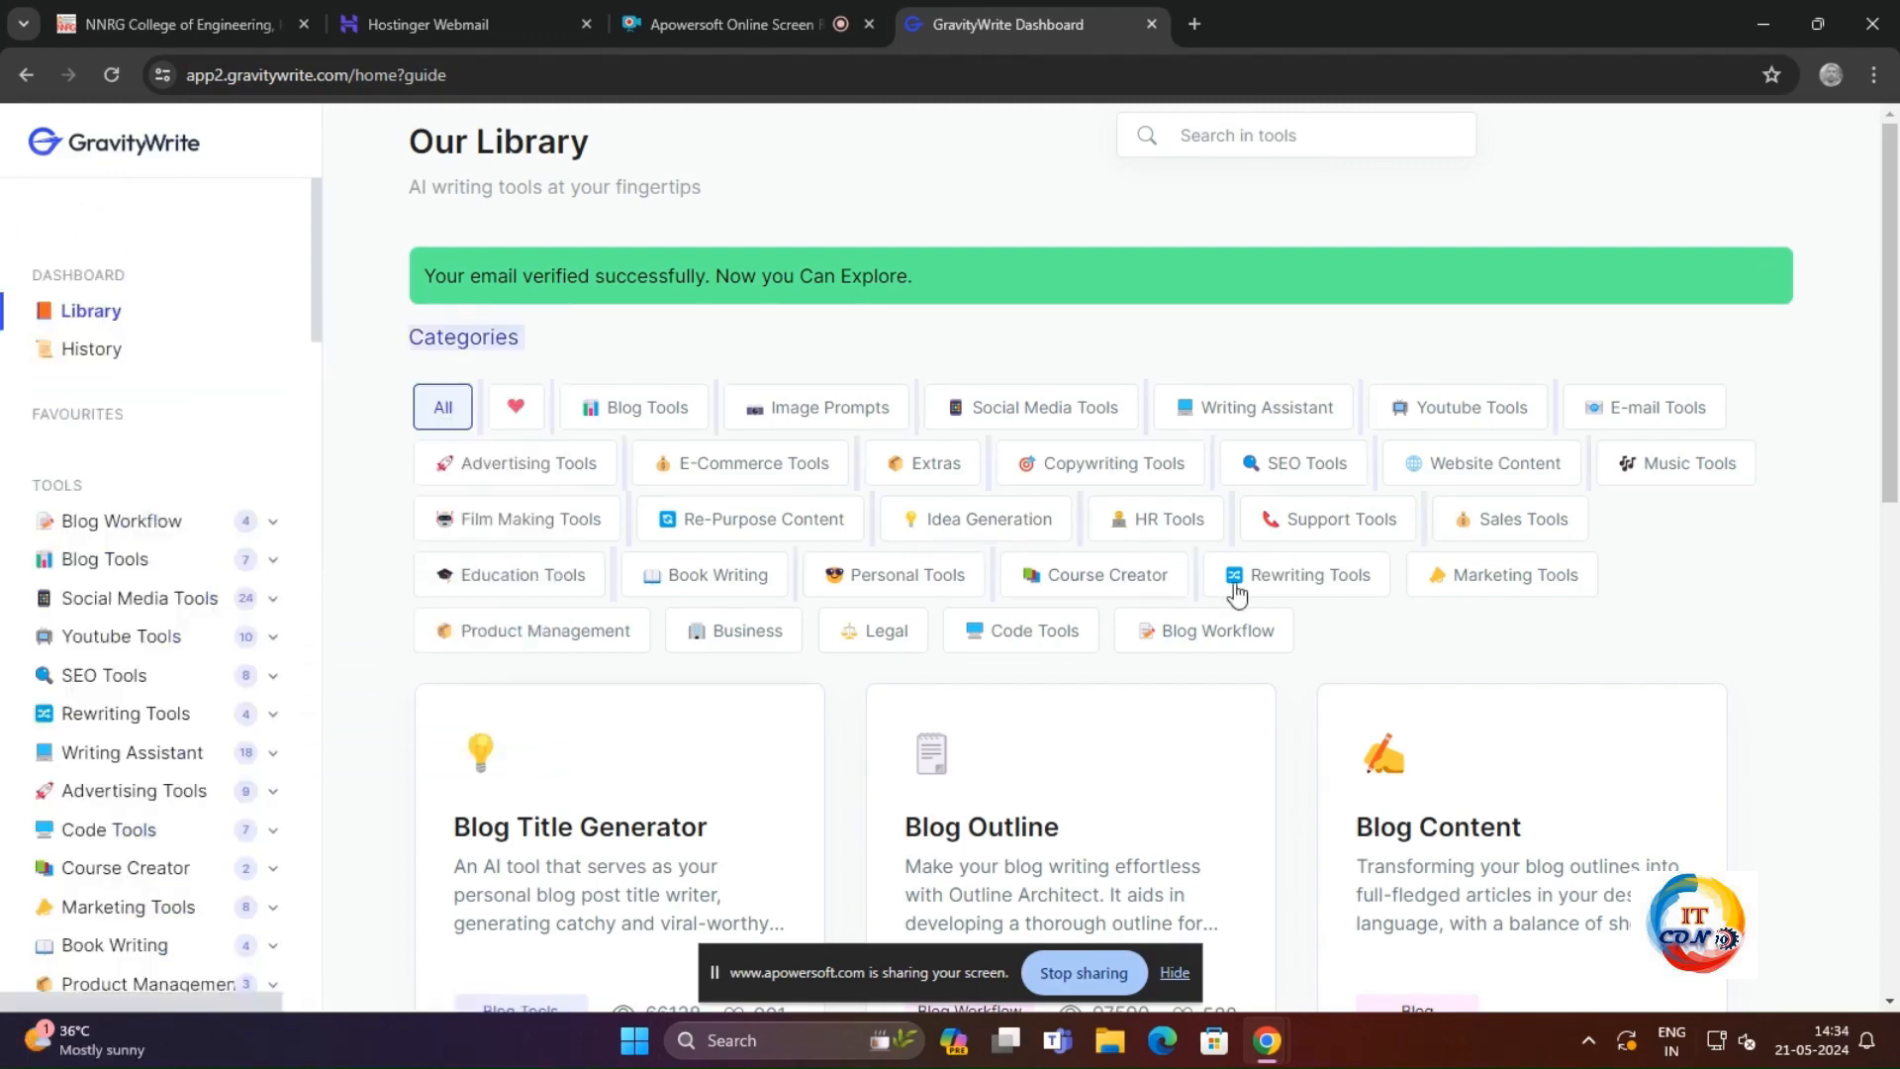
pyautogui.click(1645, 631)
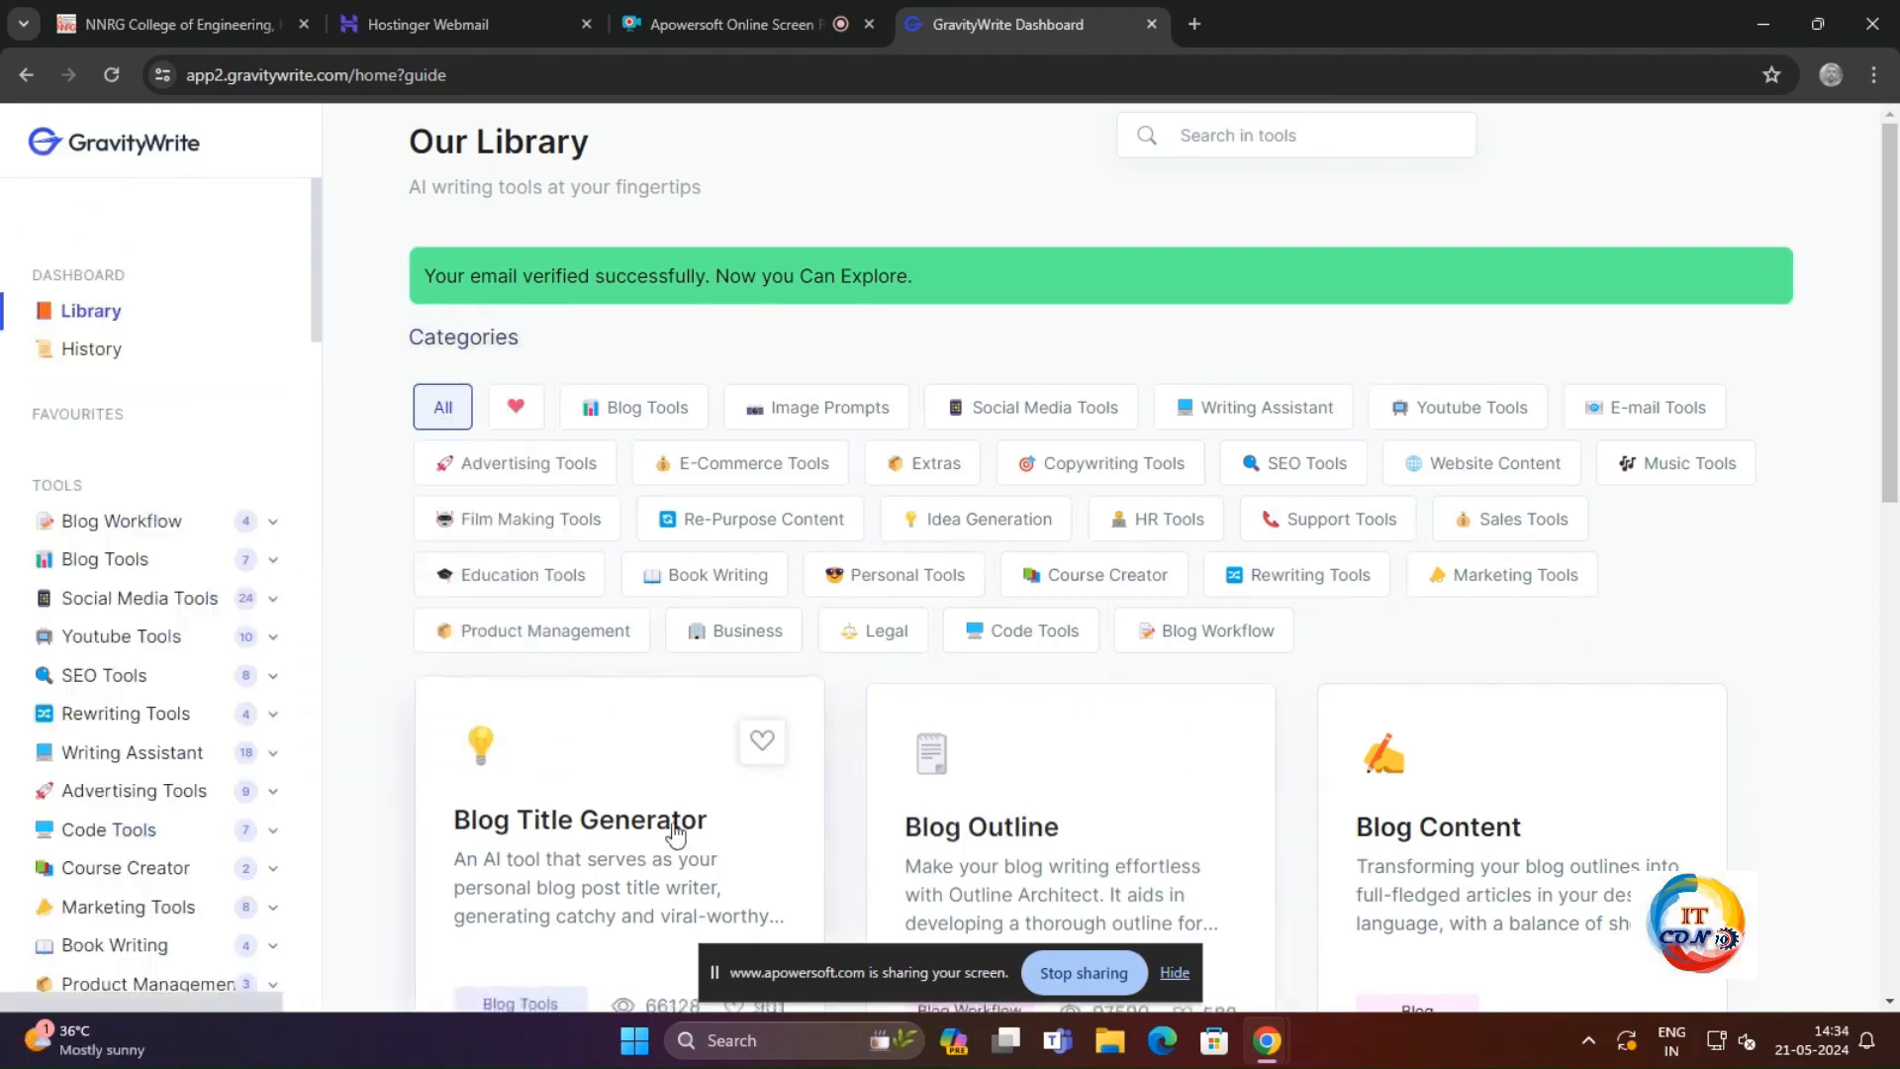
# Step: Look over the library's tool cards and filter them to the Youtube Tools category
pyautogui.scroll(-5, 995, 847)
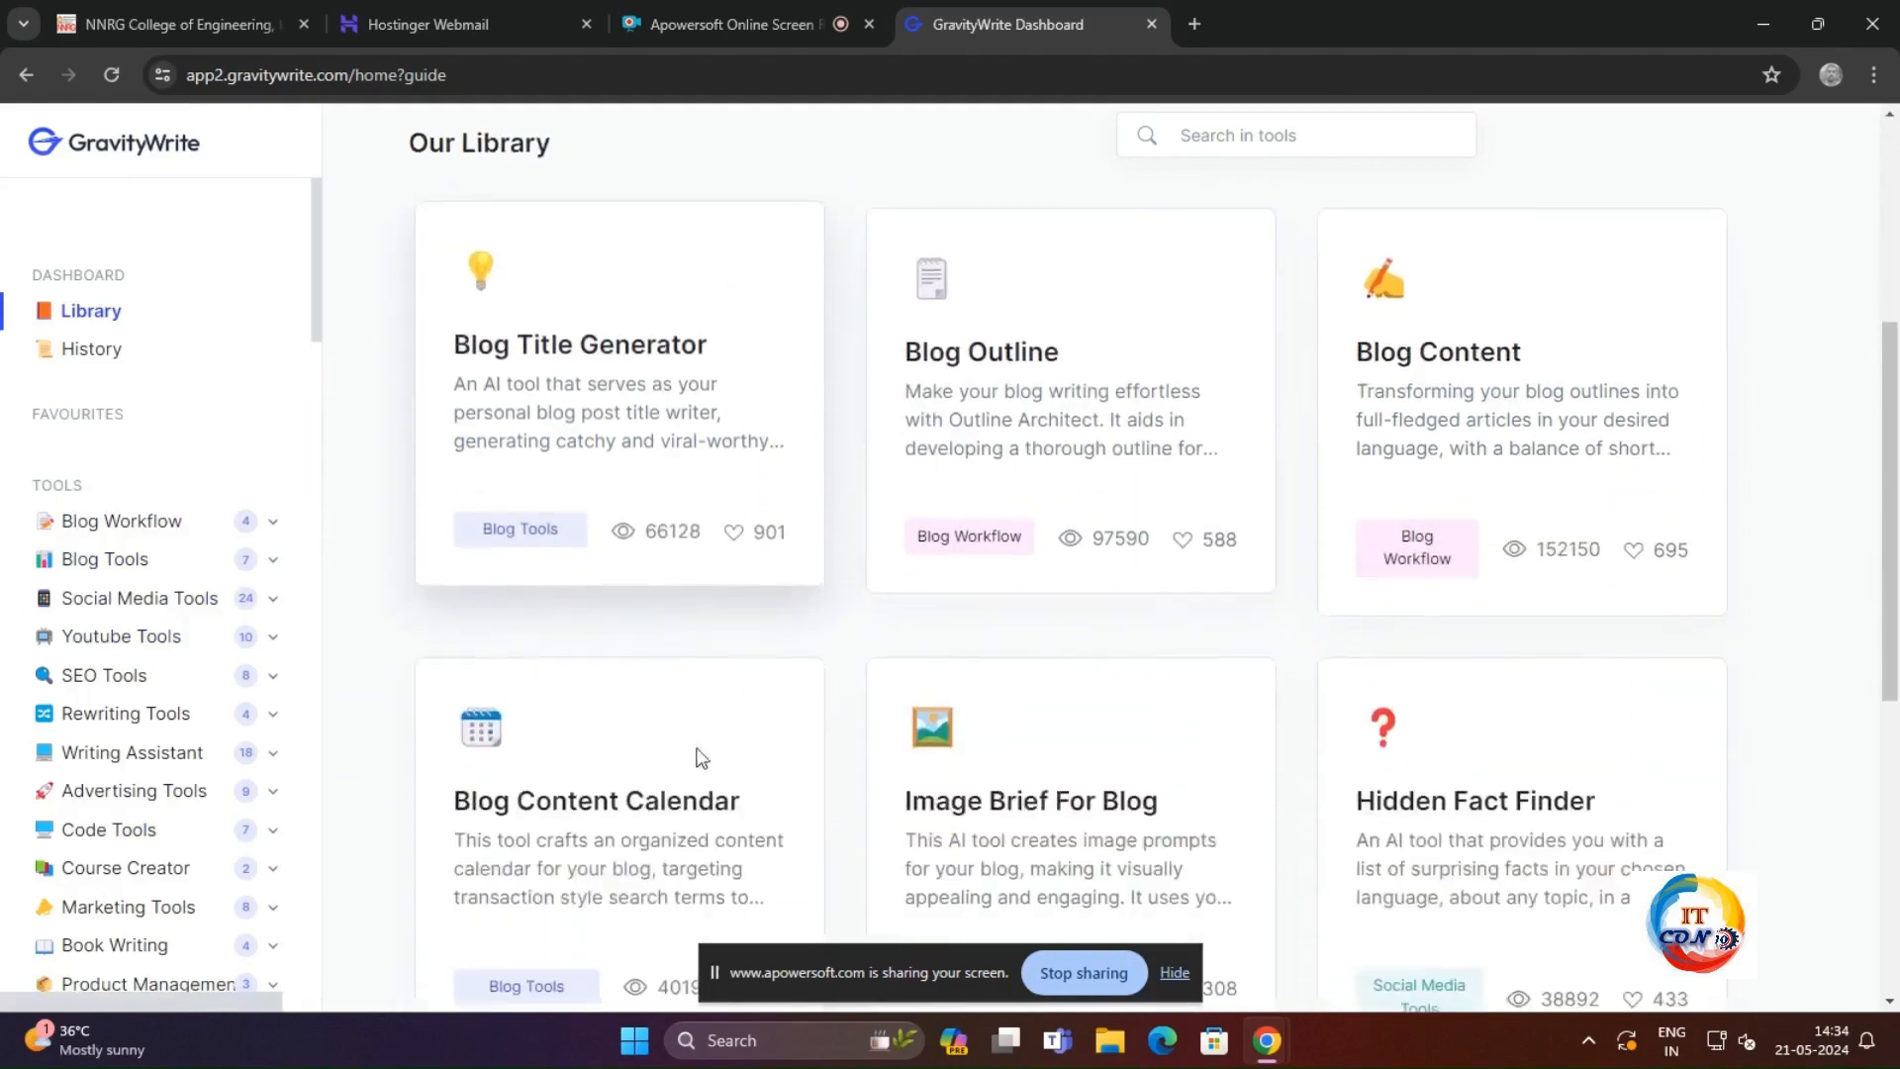
pyautogui.scroll(-6, 983, 793)
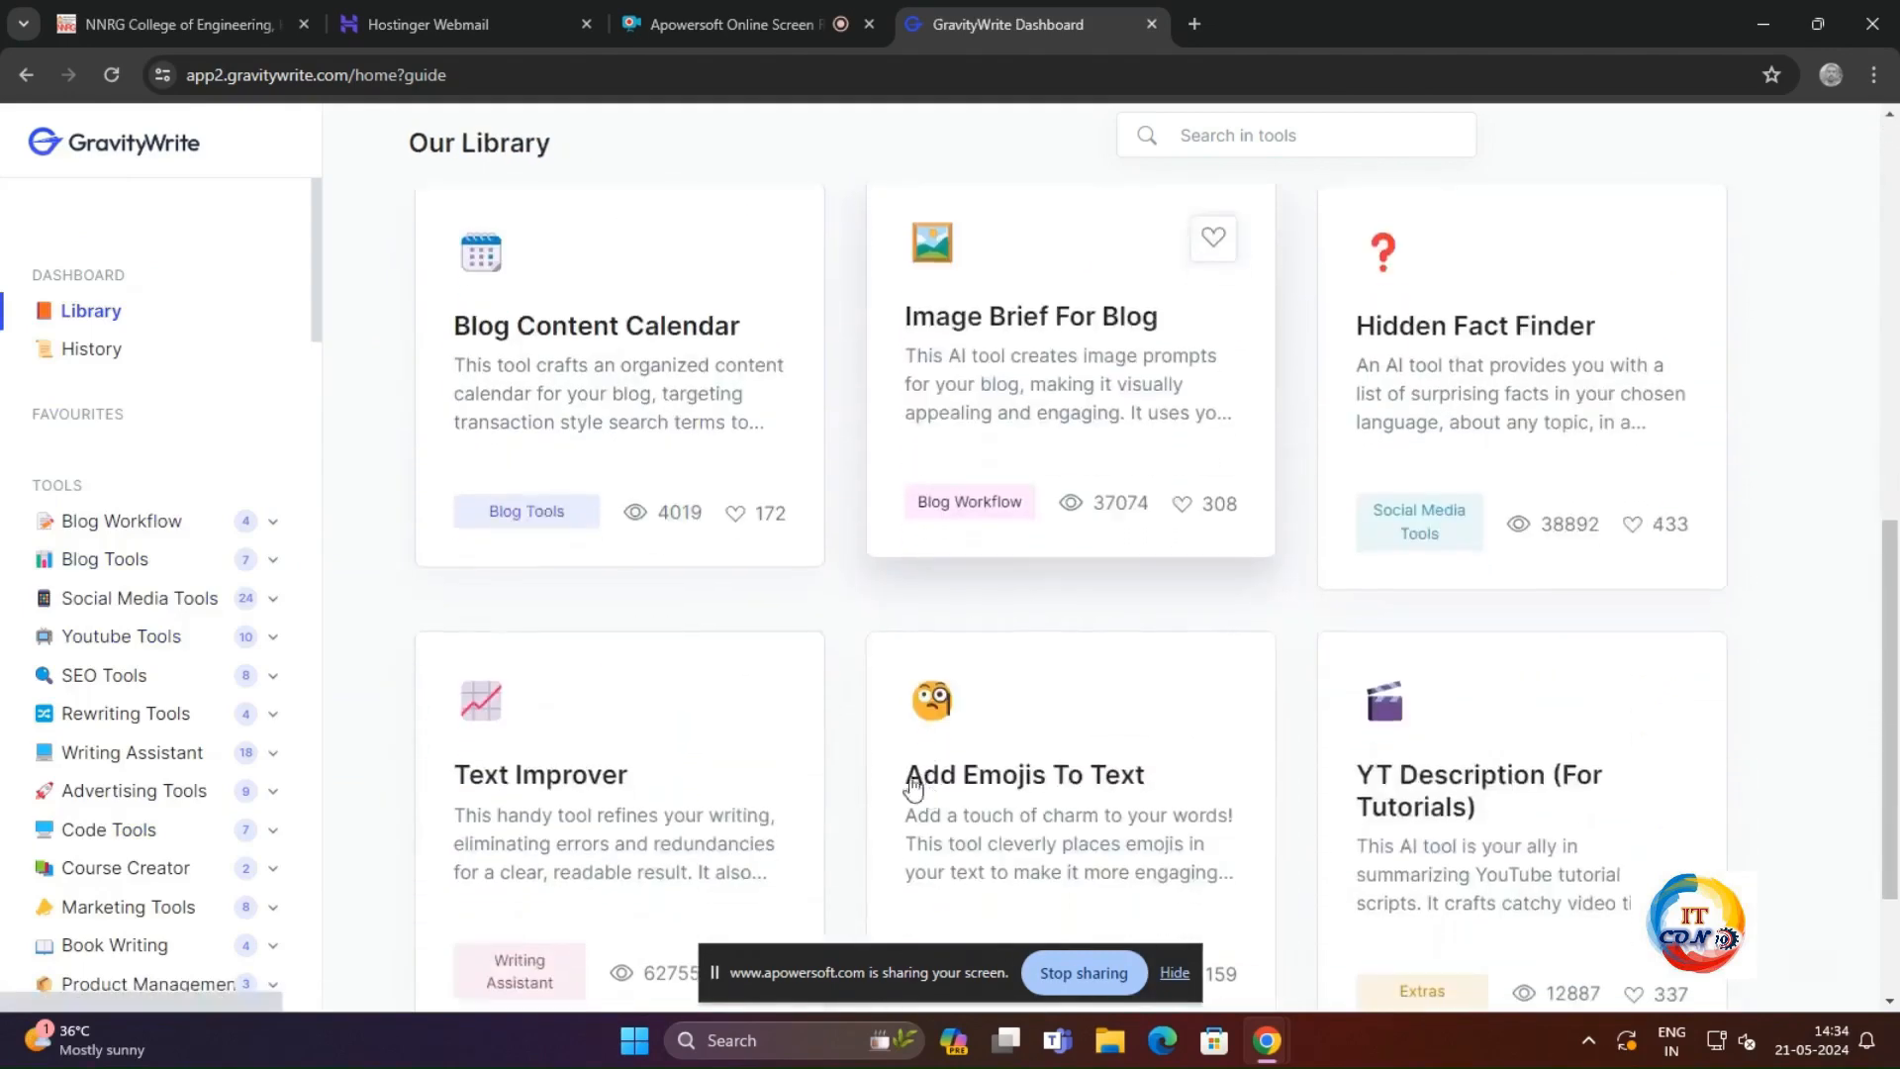
pyautogui.scroll(11, 1136, 729)
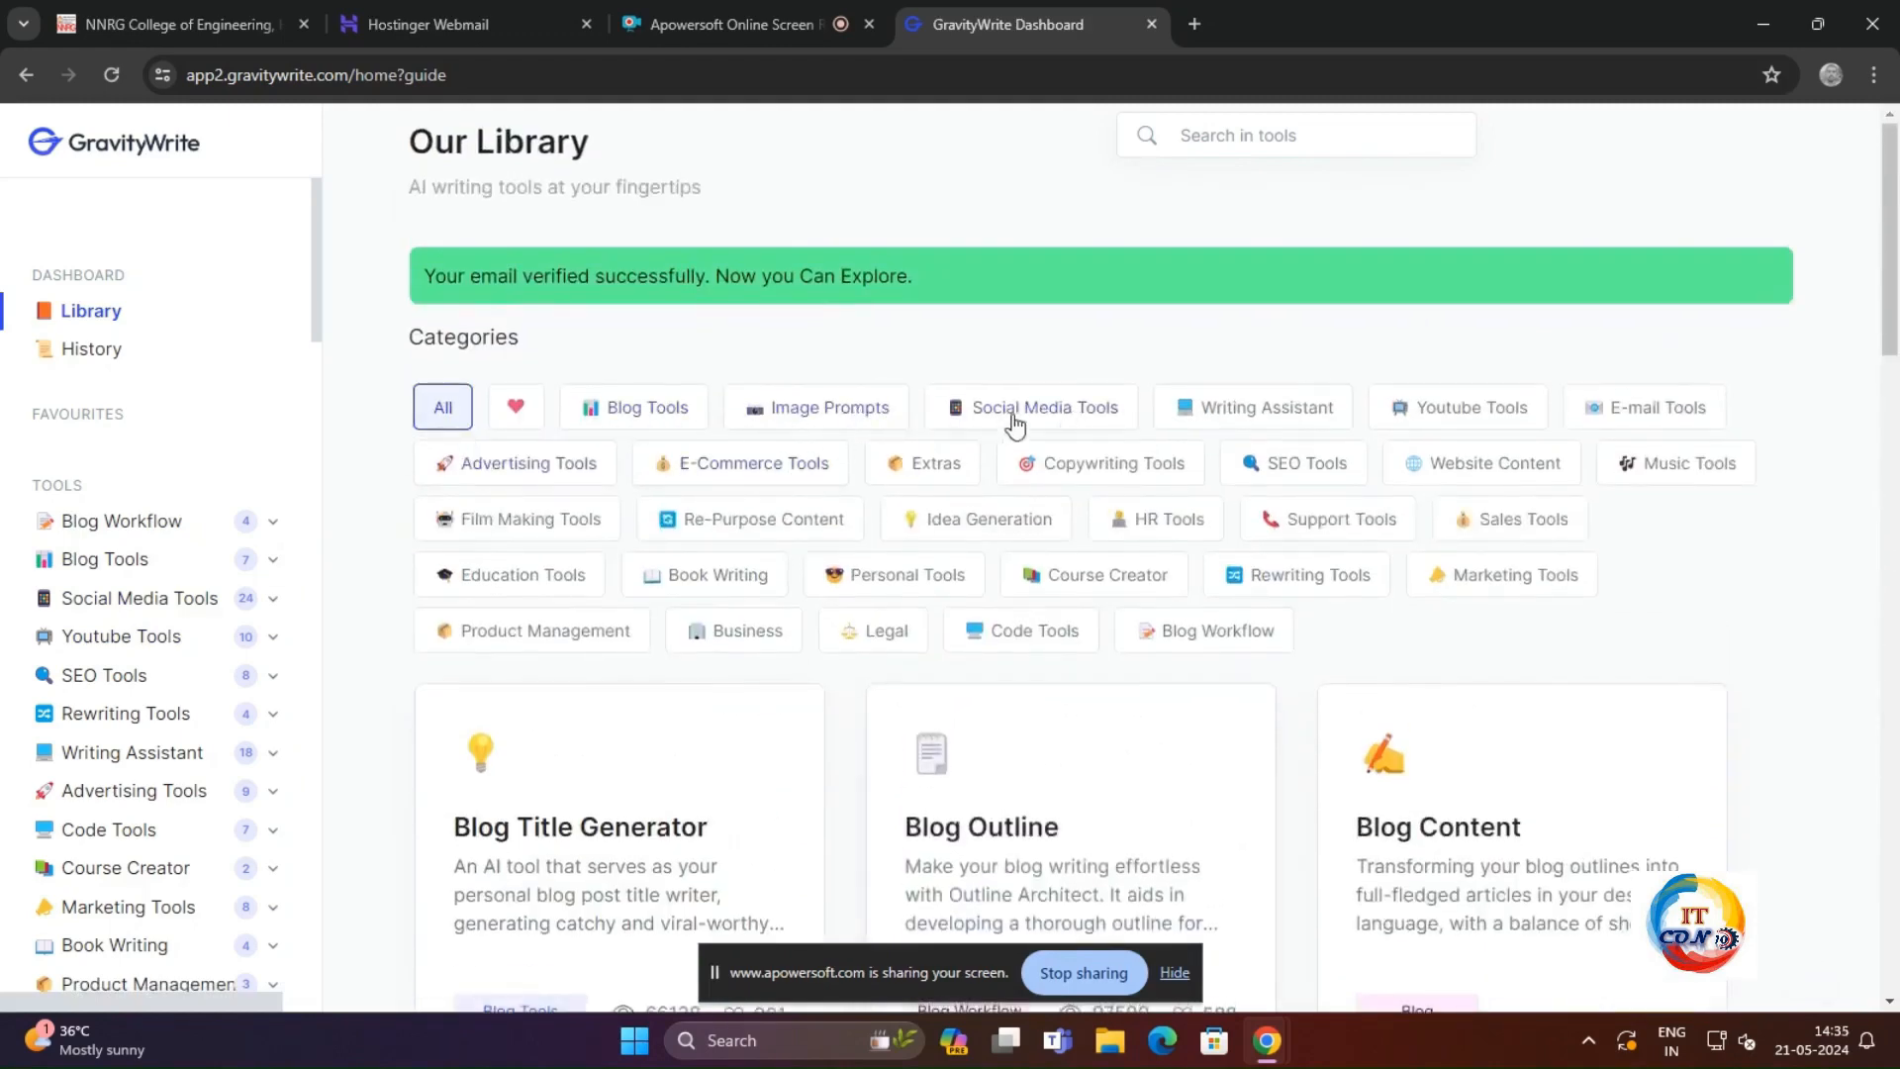
pyautogui.click(1479, 414)
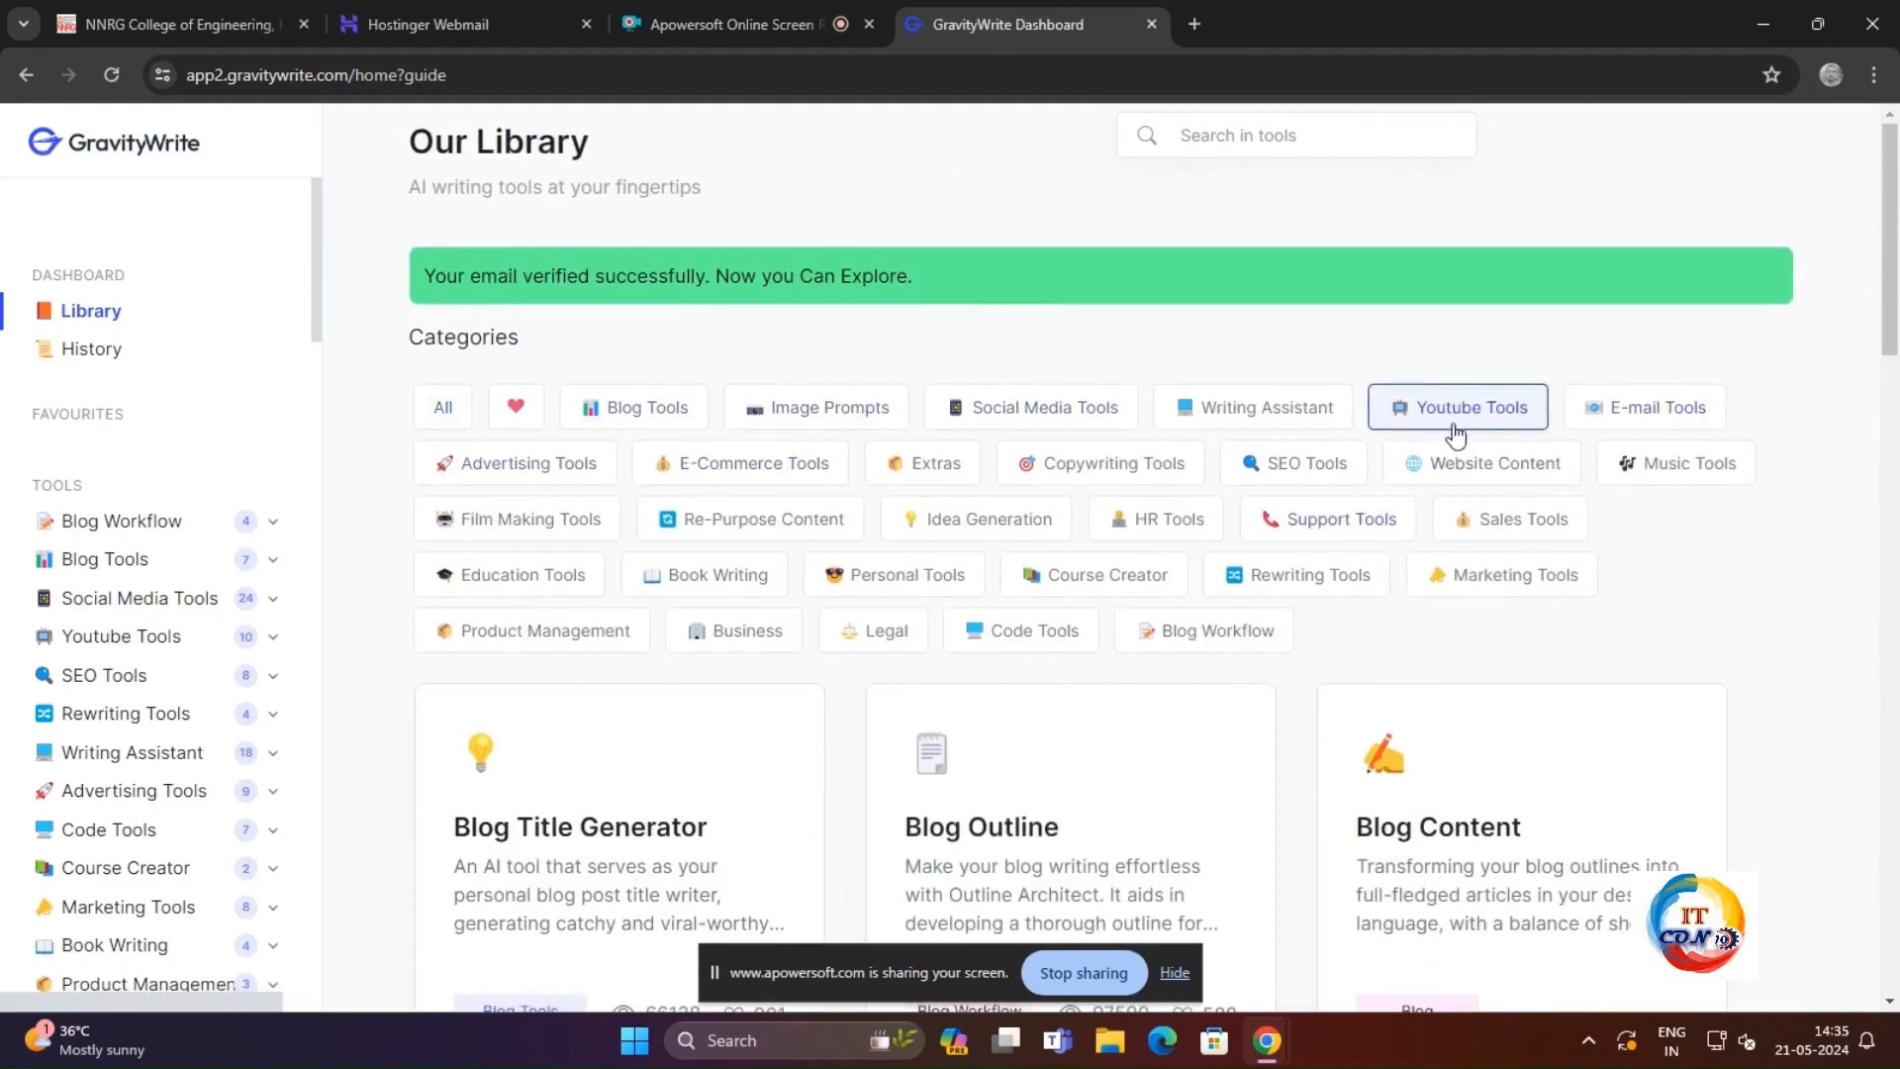
pyautogui.click(1459, 417)
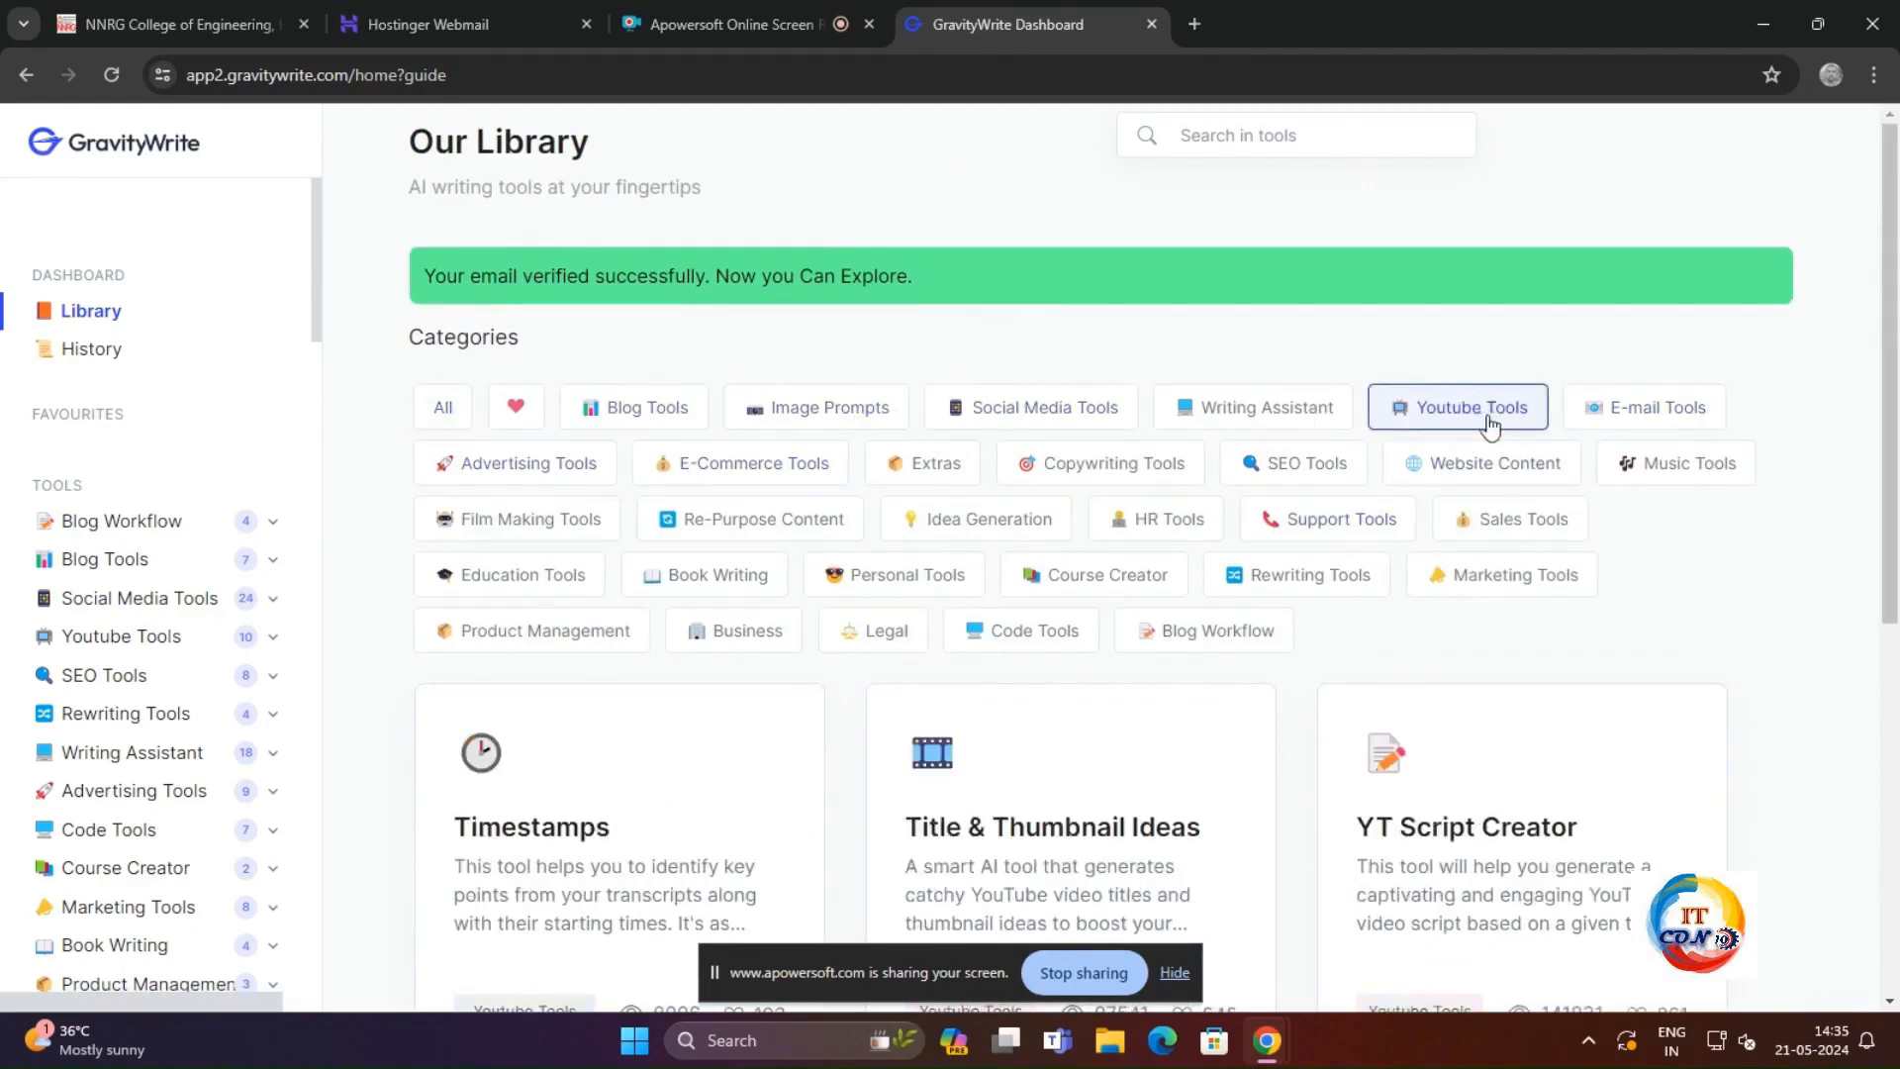
# Step: In YT Script Creator, generate a script on the topic "lumen5 text to video conversion ai tool" and read it through
pyautogui.scroll(-2, 1086, 648)
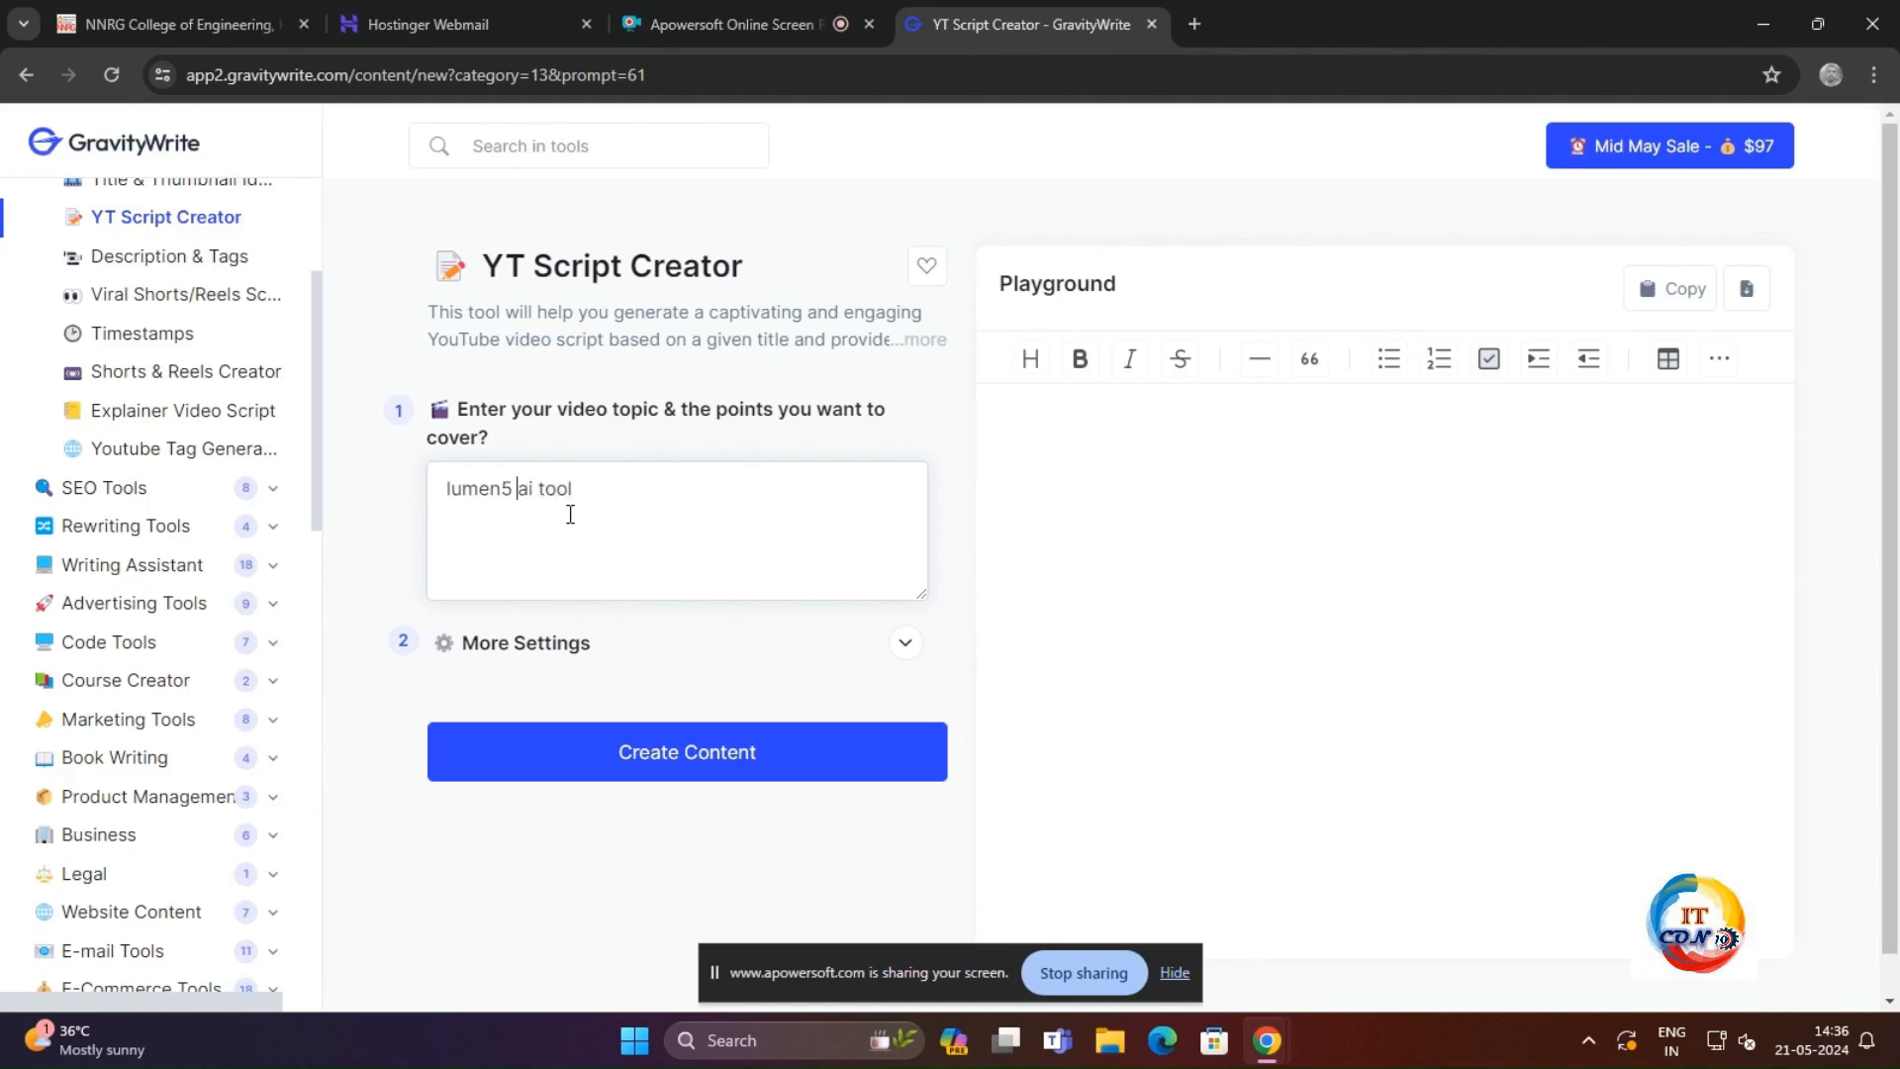
pyautogui.write('text to video conversion')
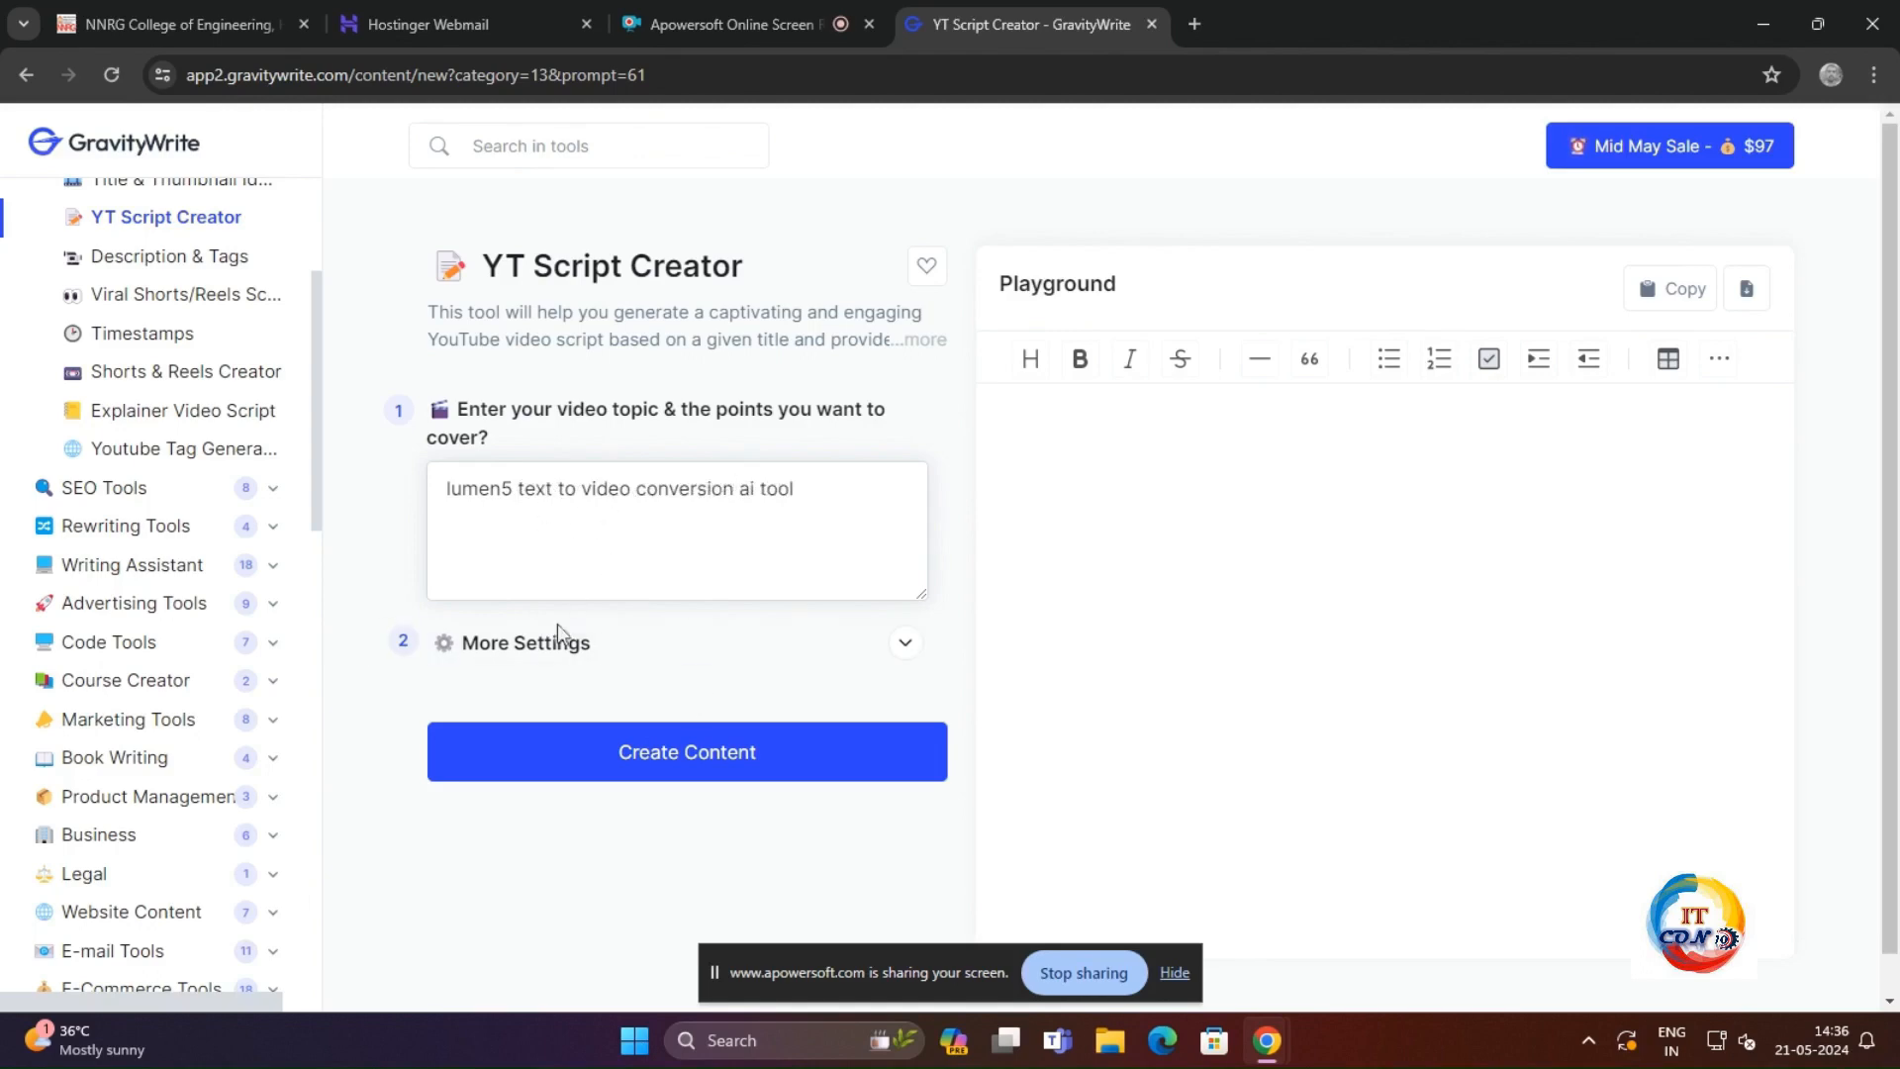
pyautogui.click(676, 760)
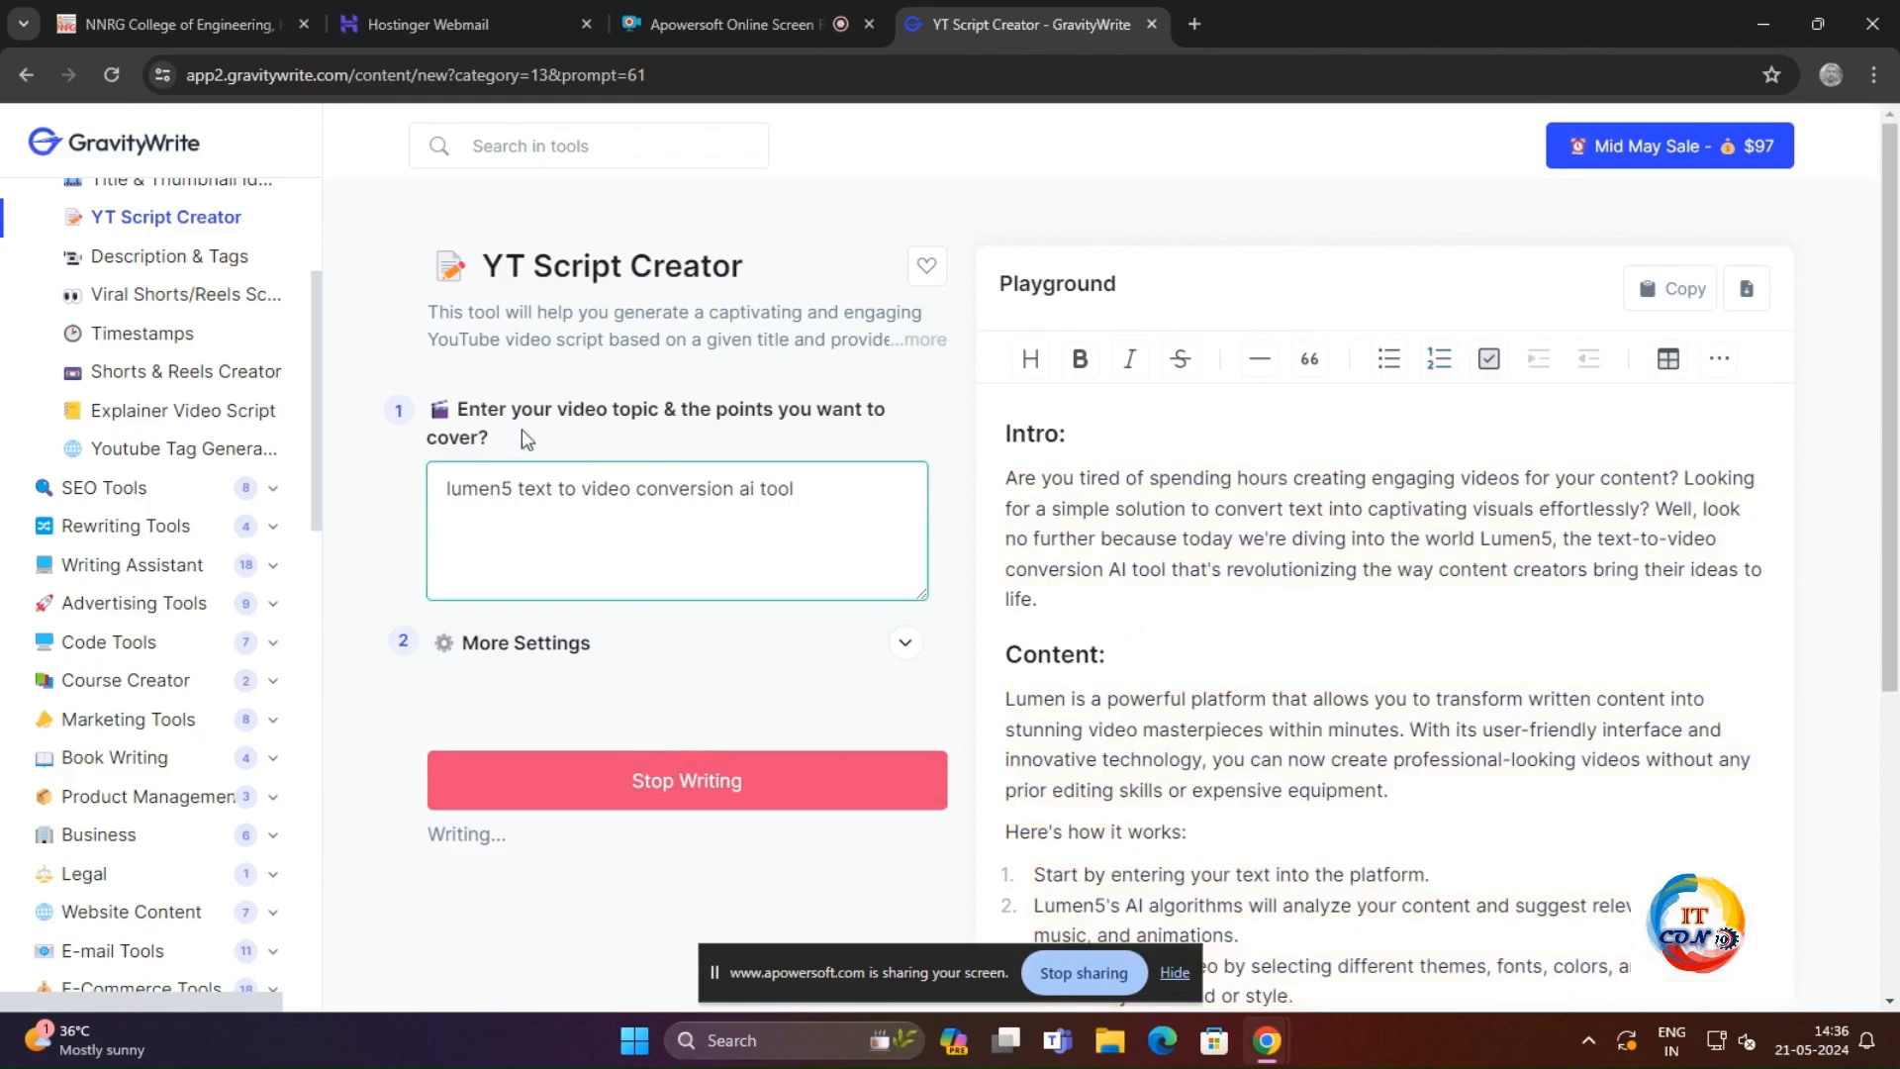
pyautogui.scroll(-3, 1120, 514)
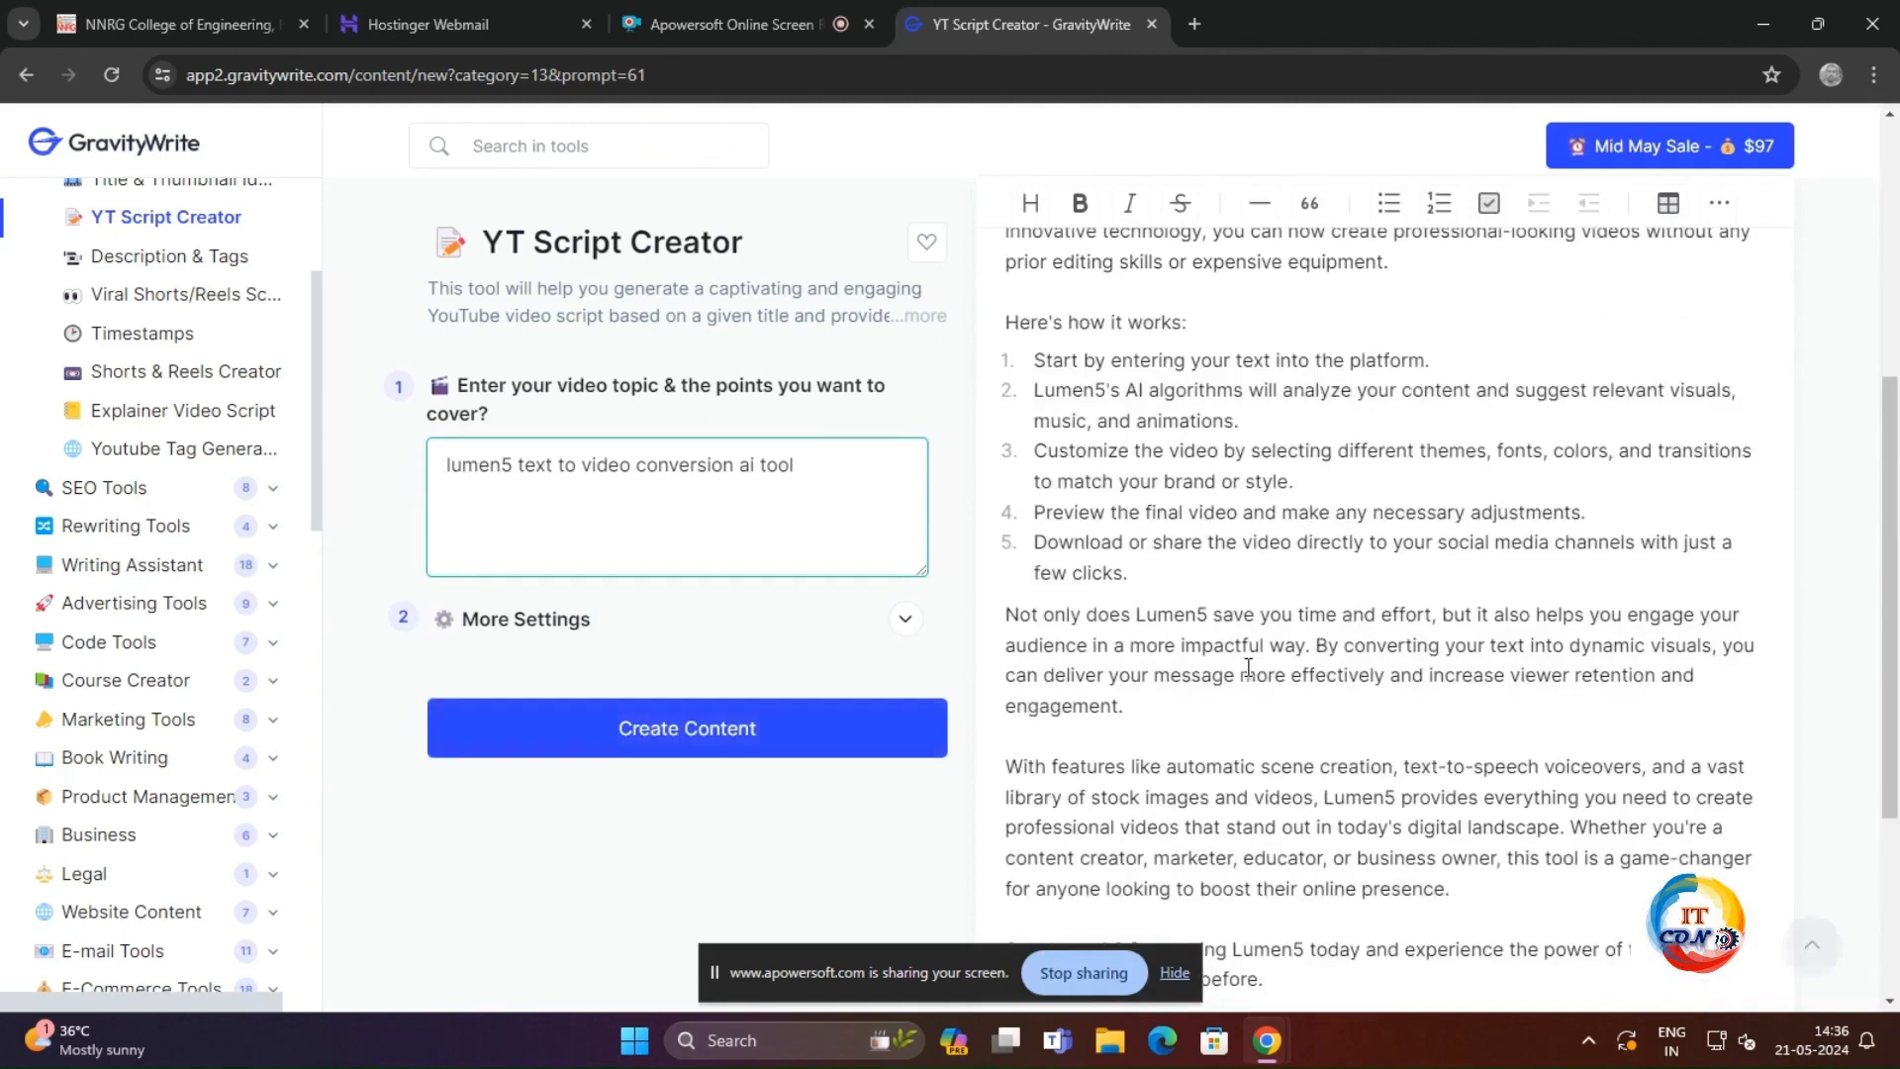
pyautogui.scroll(5, 1249, 669)
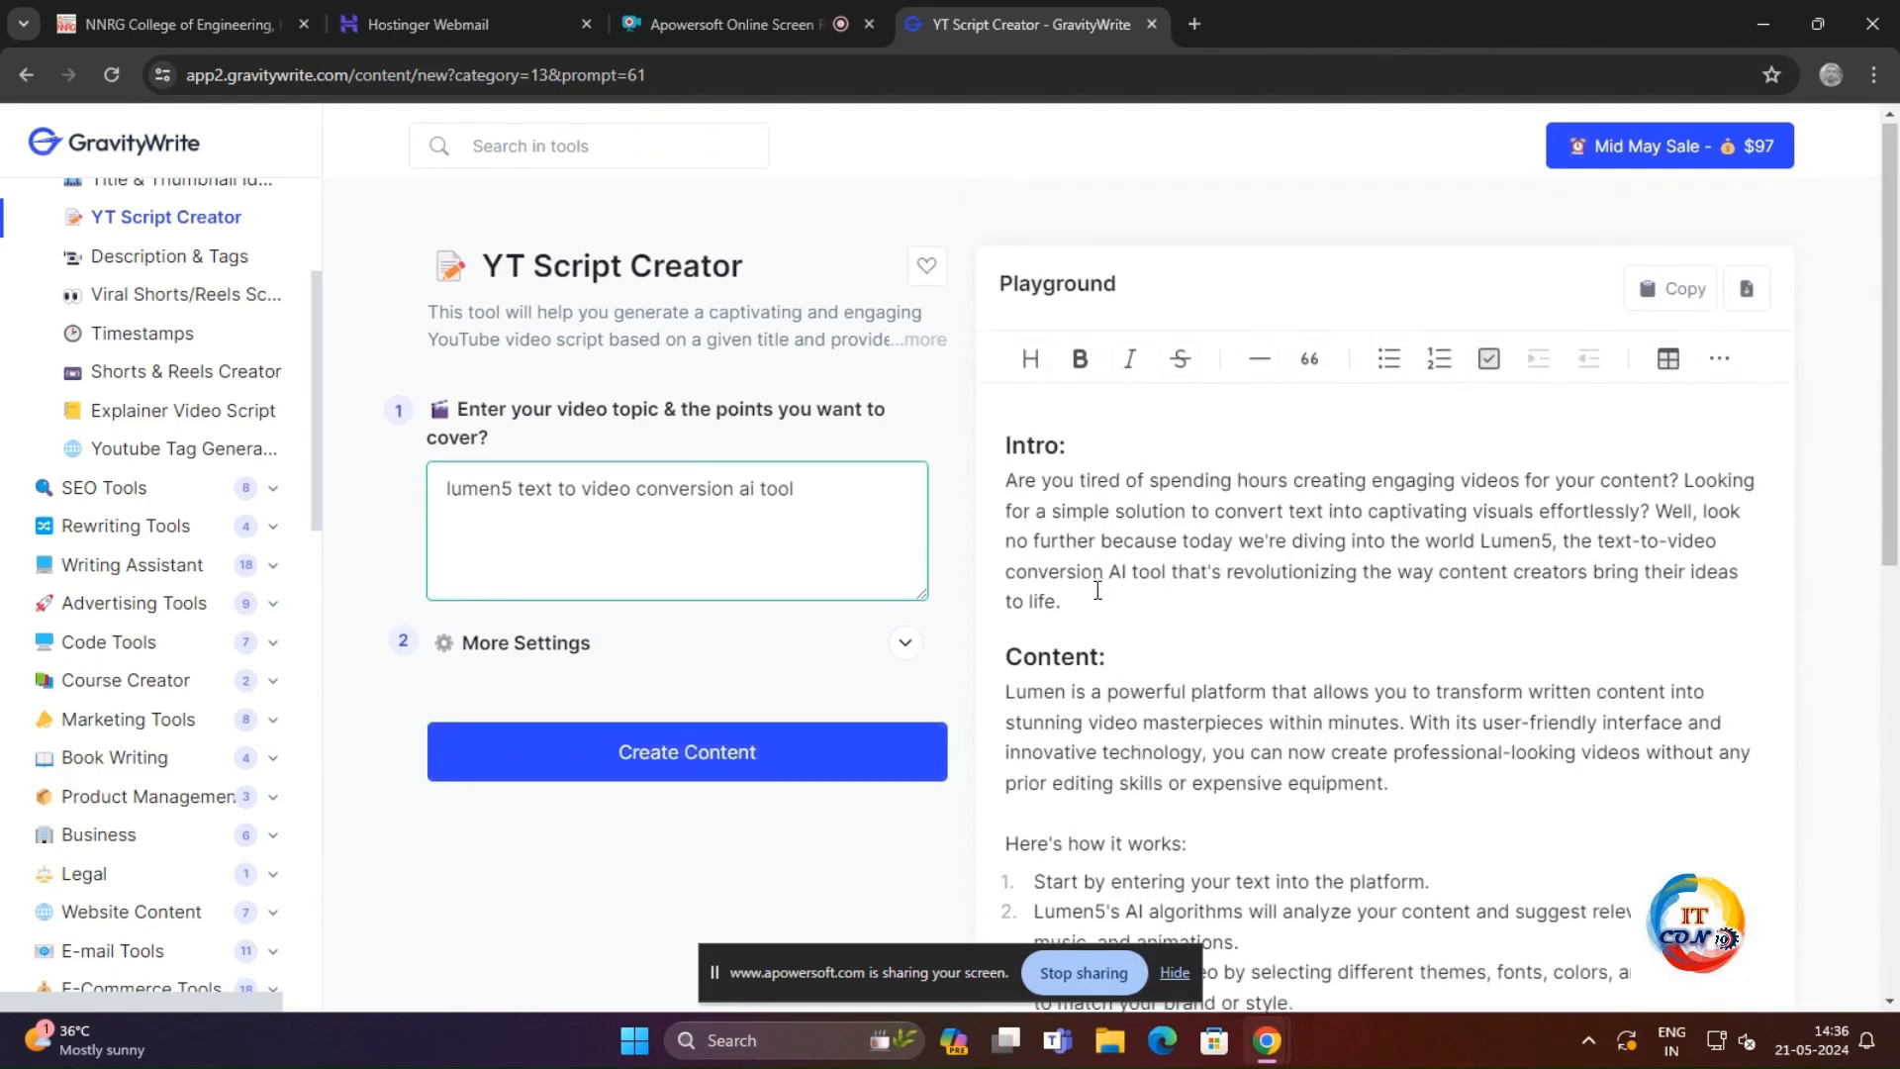
pyautogui.scroll(-4, 1096, 591)
pyautogui.scroll(2, 144, 366)
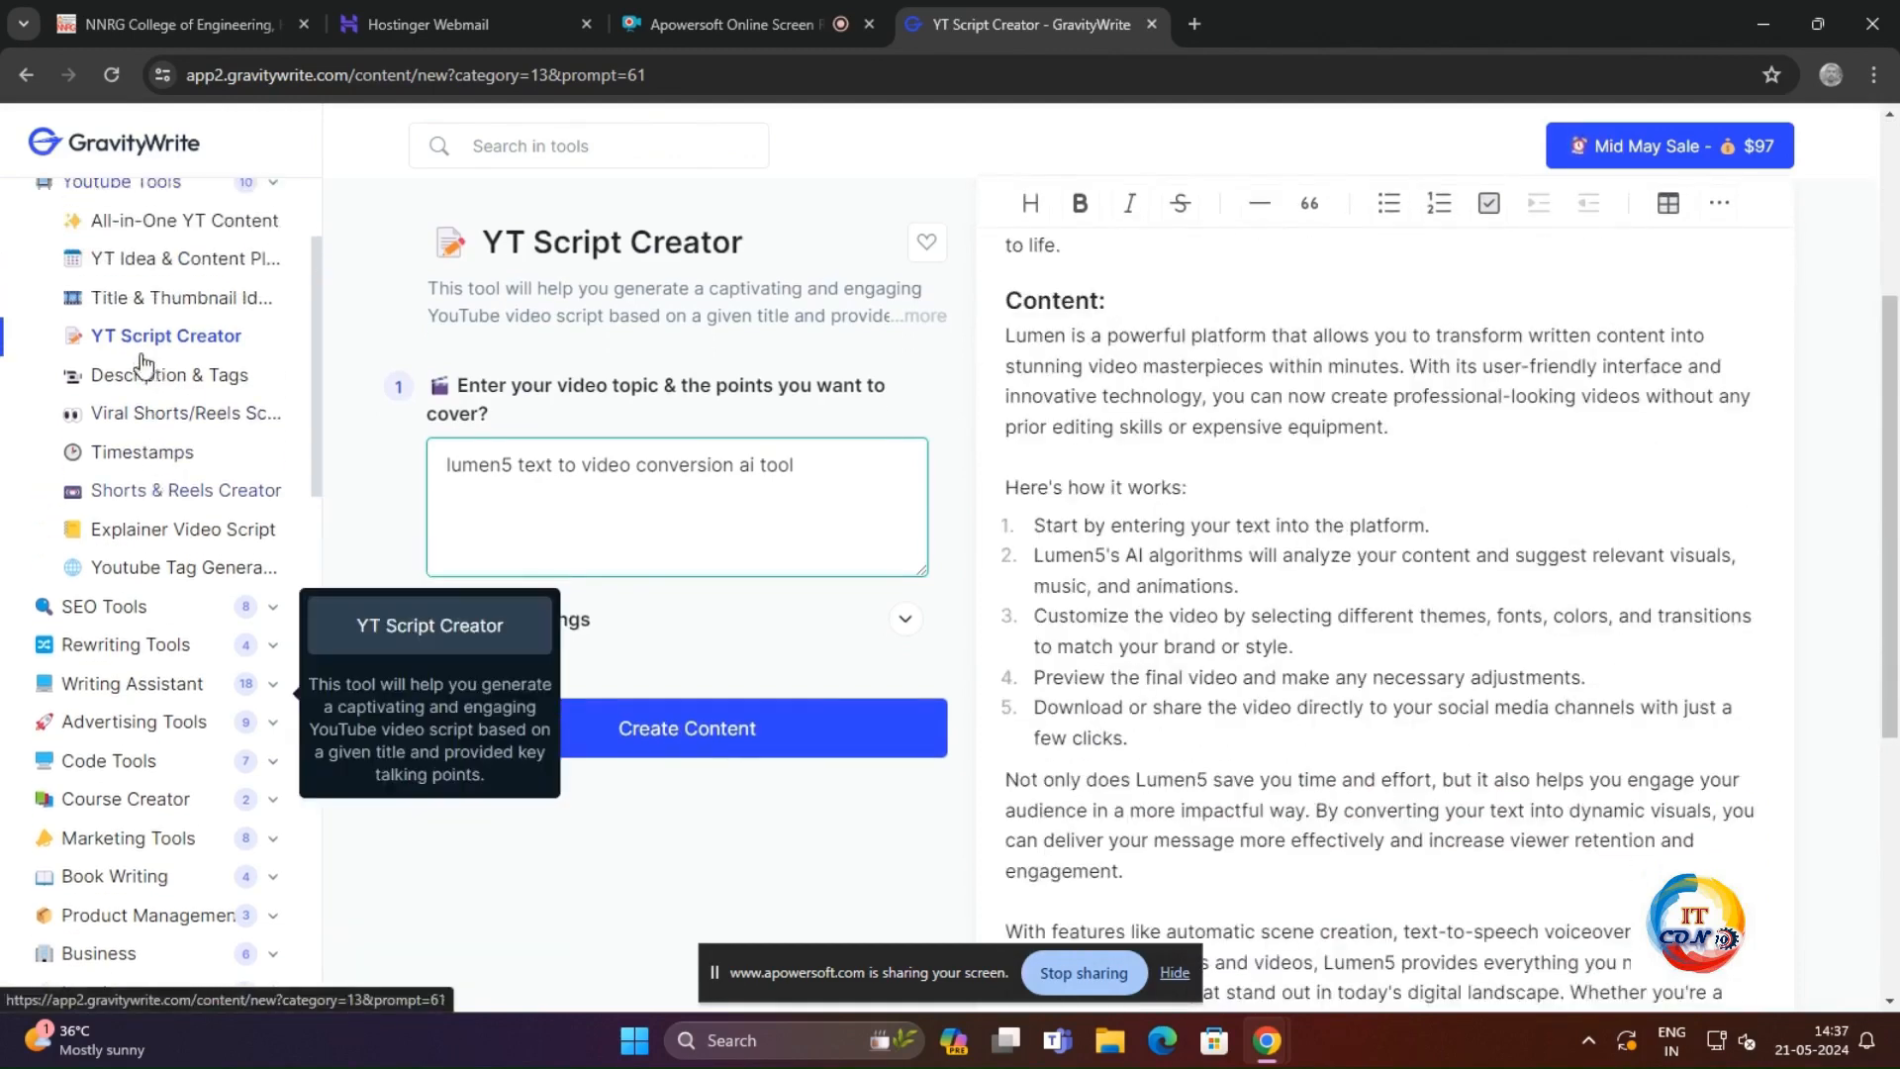
pyautogui.scroll(2, 141, 374)
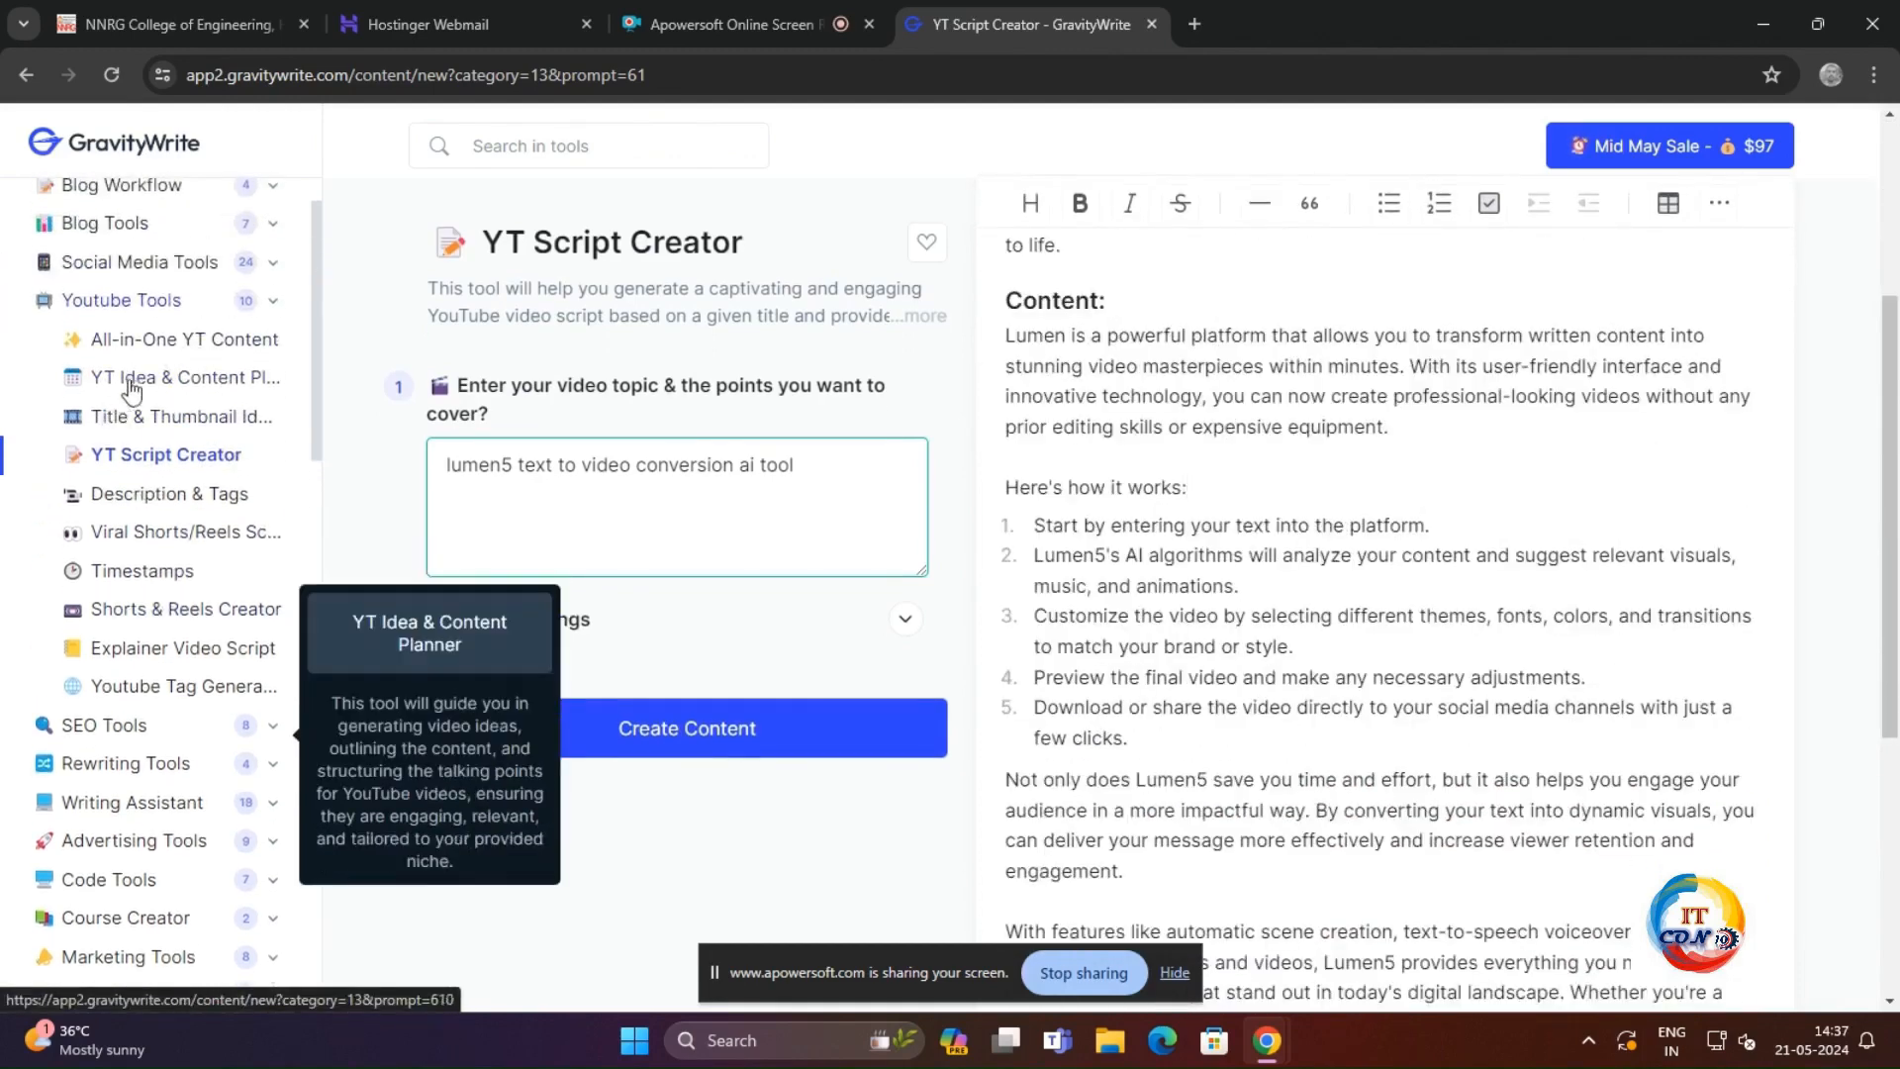
pyautogui.click(181, 497)
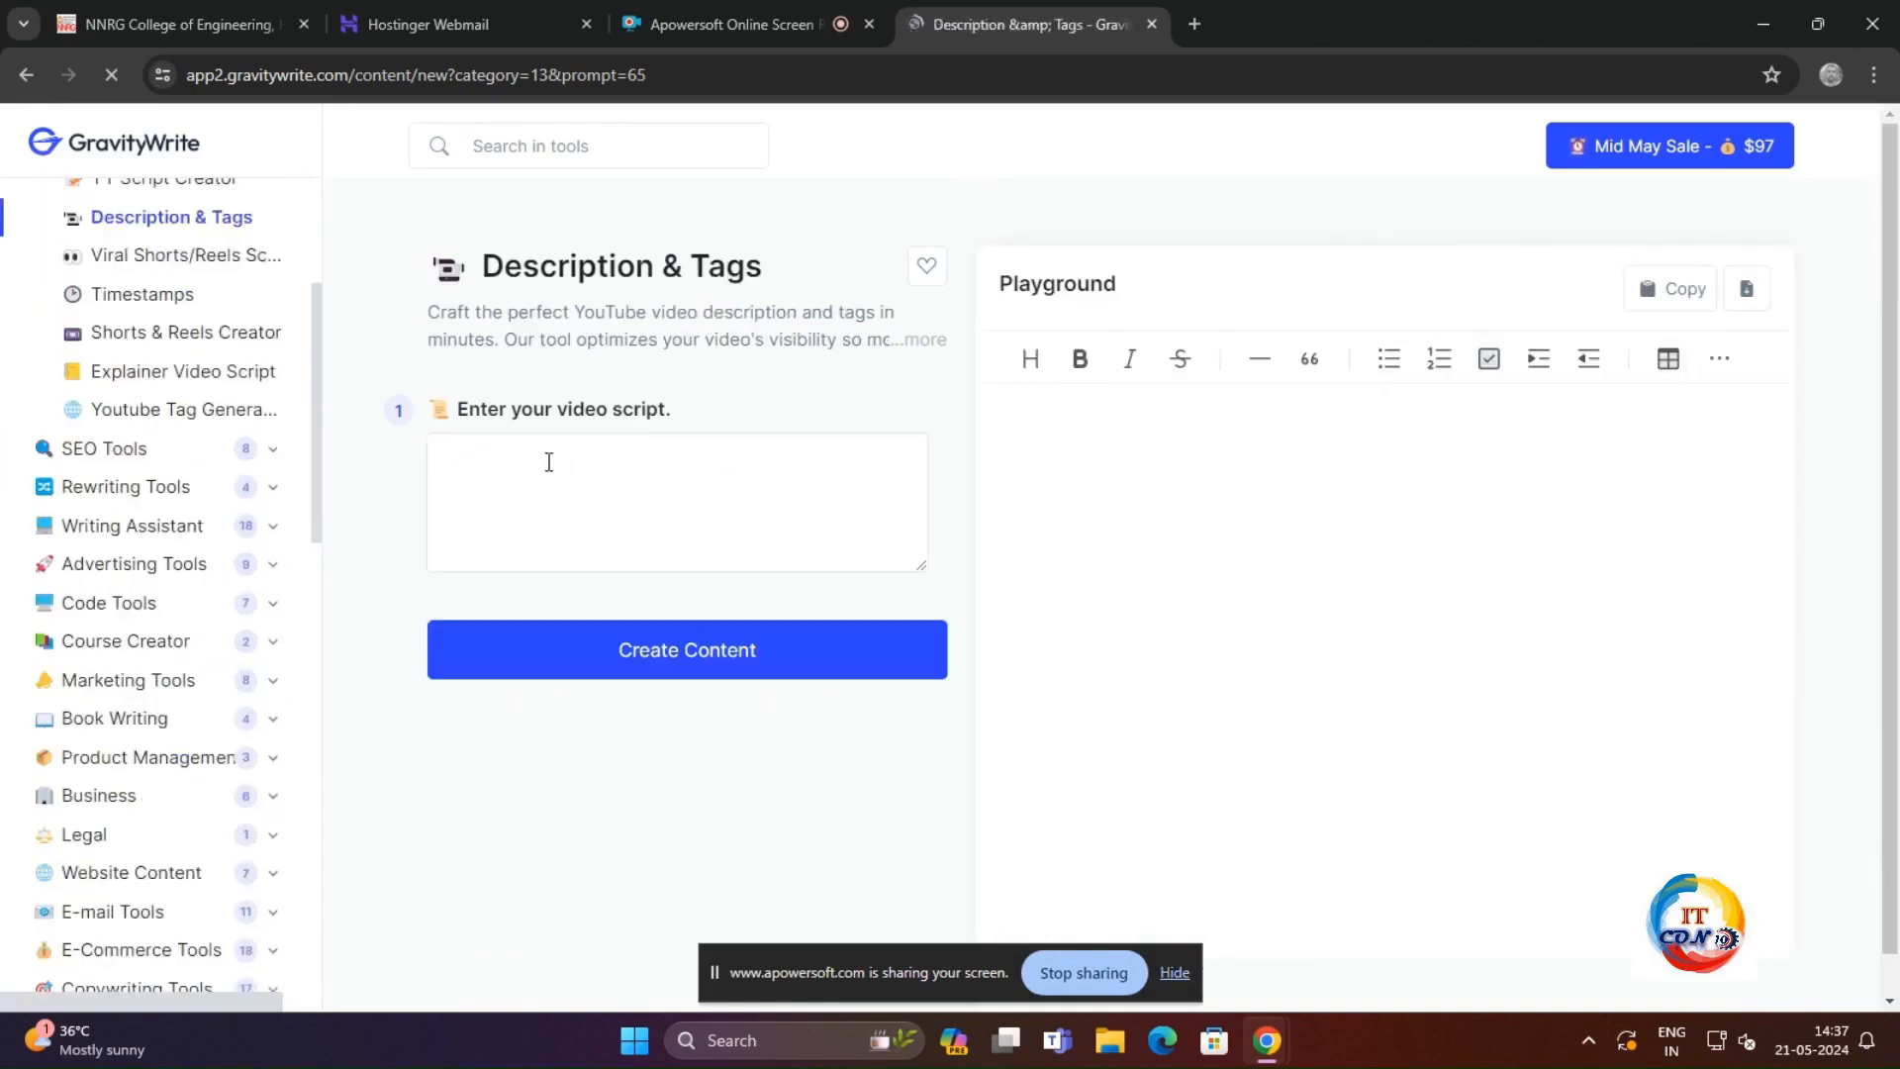
pyautogui.click(541, 463)
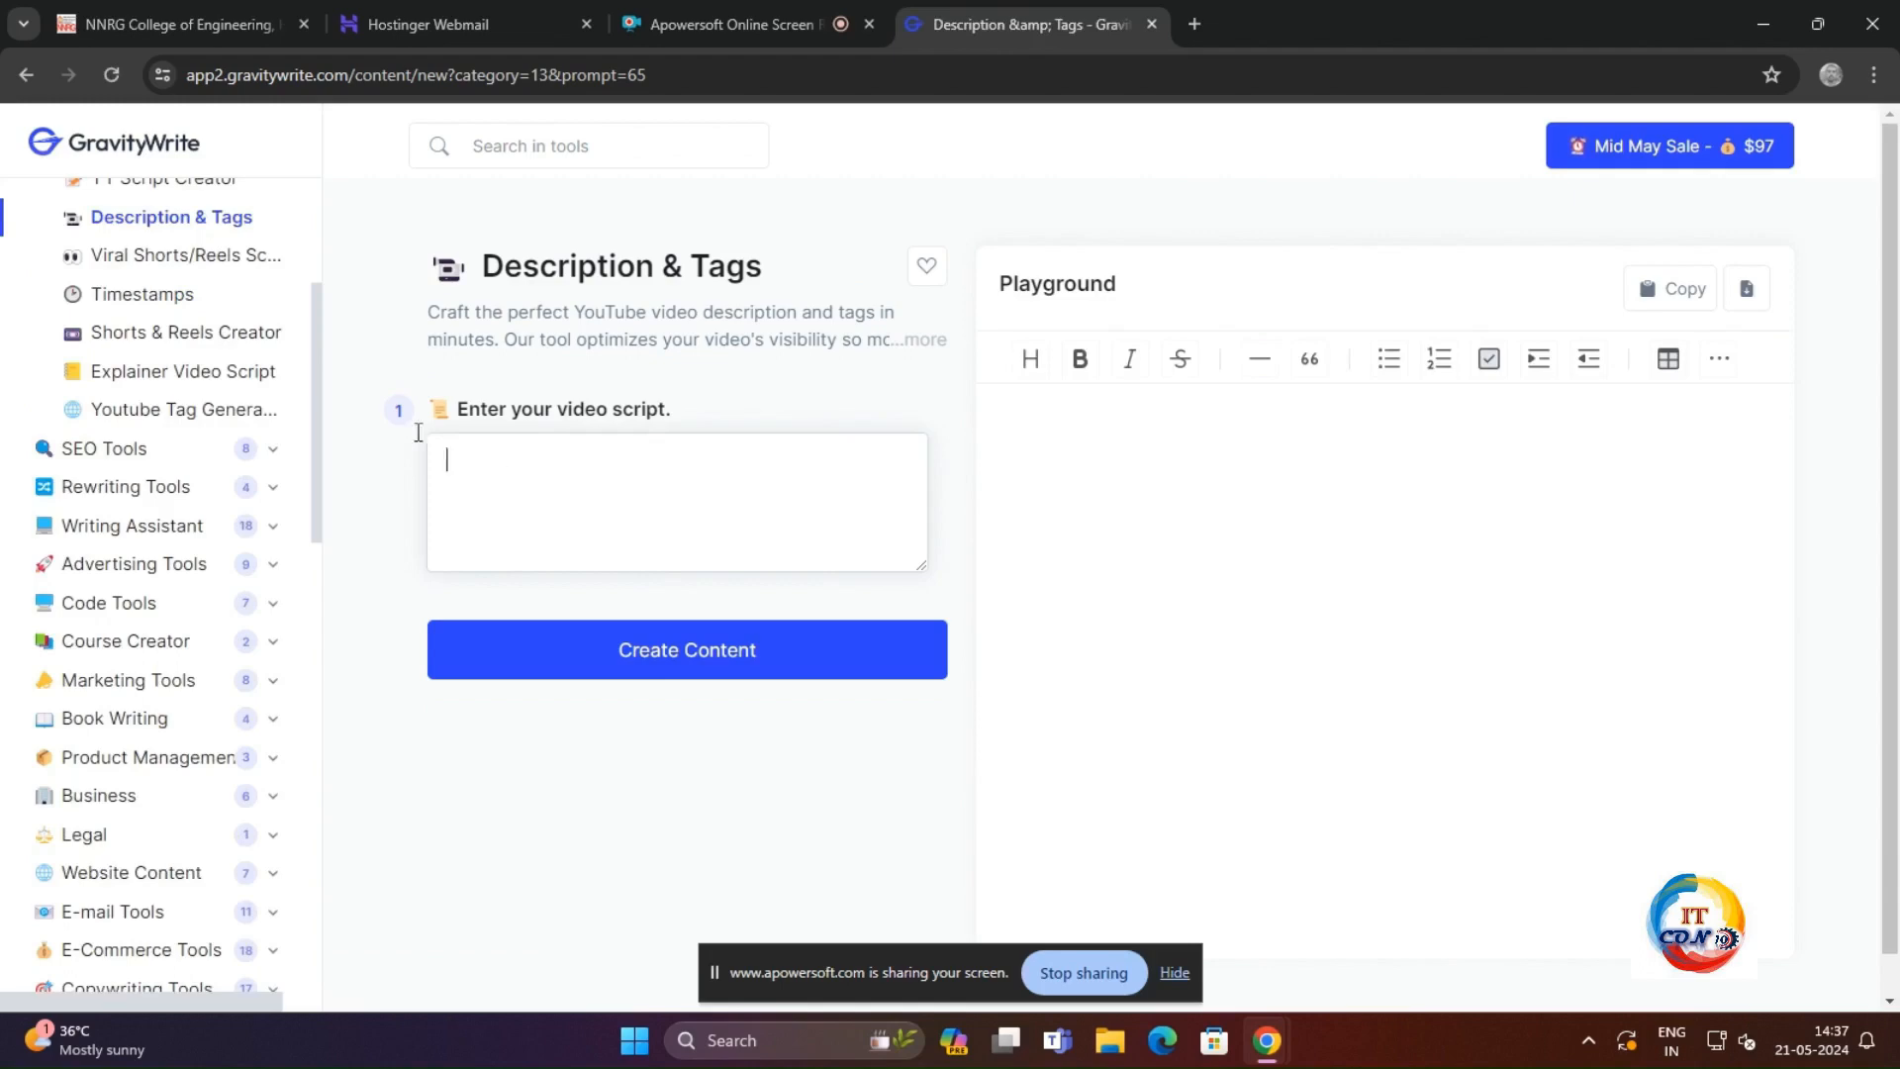
pyautogui.click(26, 75)
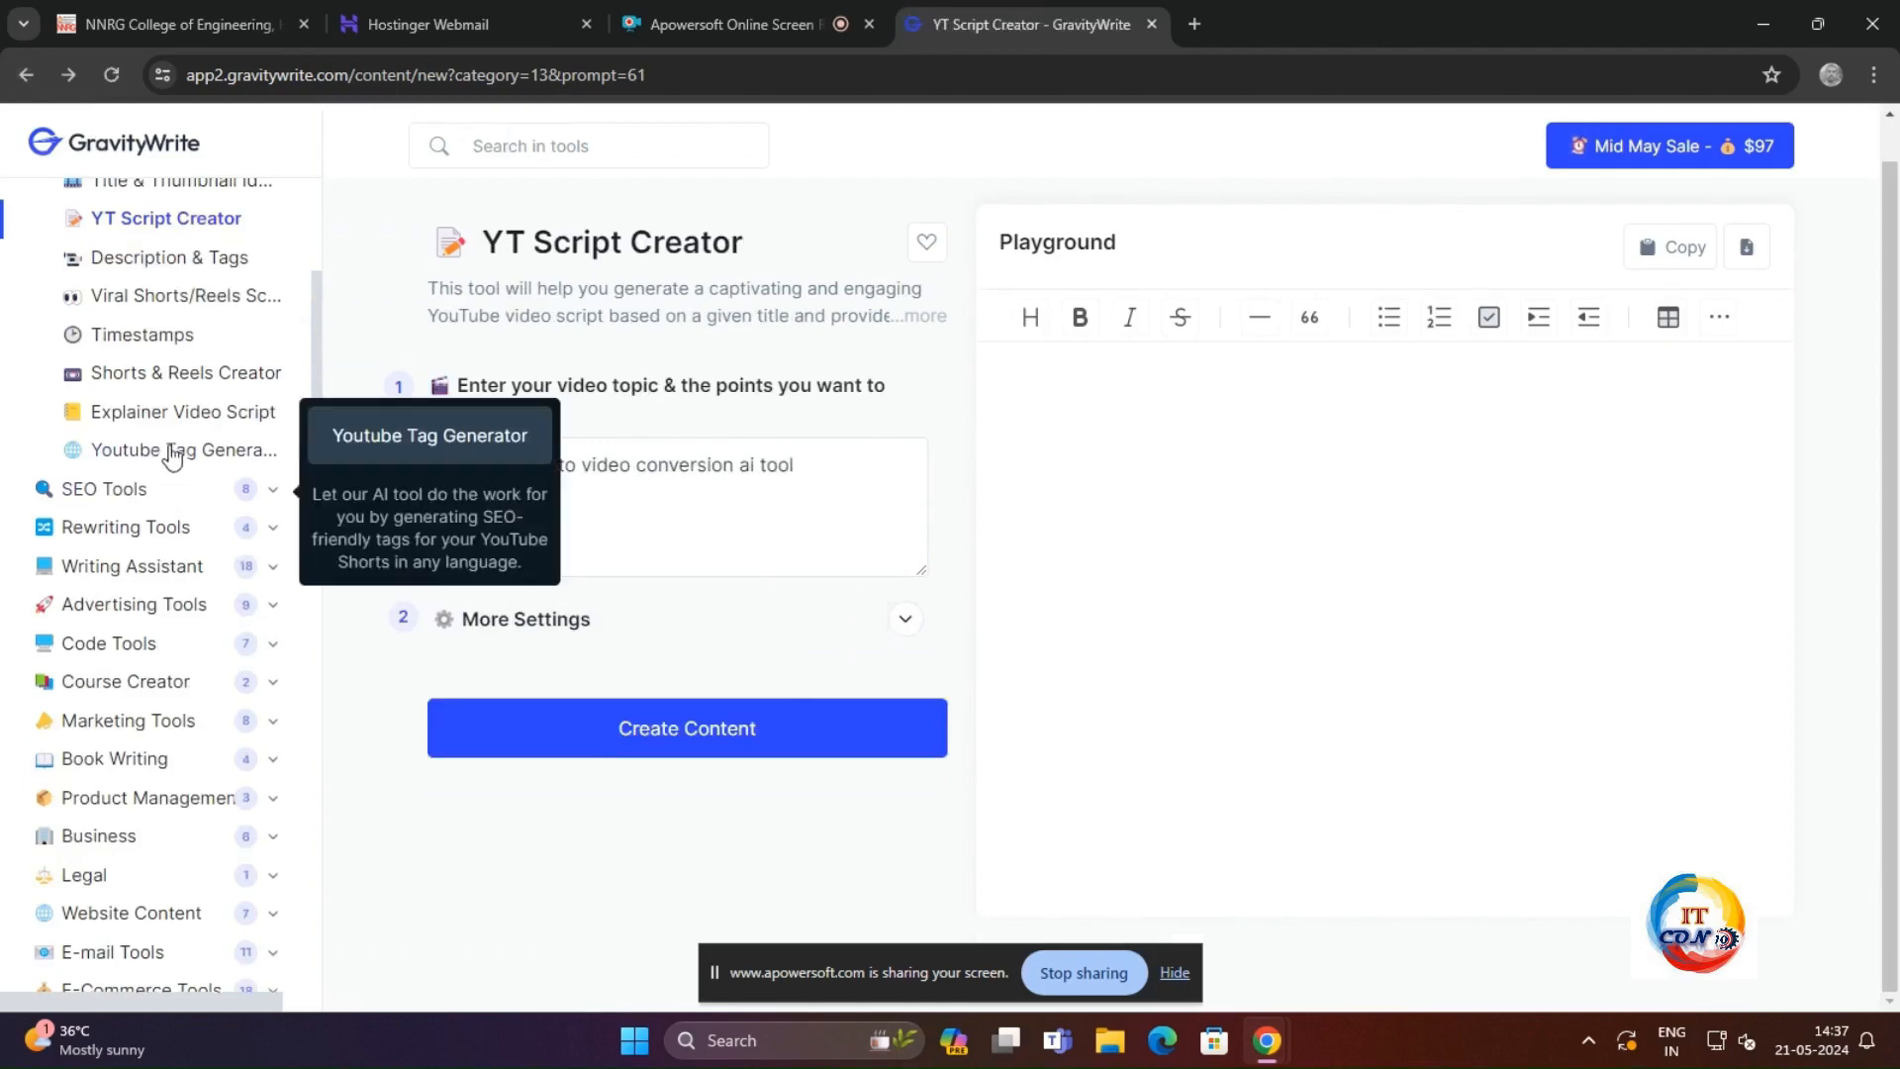
# Step: Open the saved YT Script Creator script about lumen5 from the generation history
pyautogui.scroll(6, 169, 453)
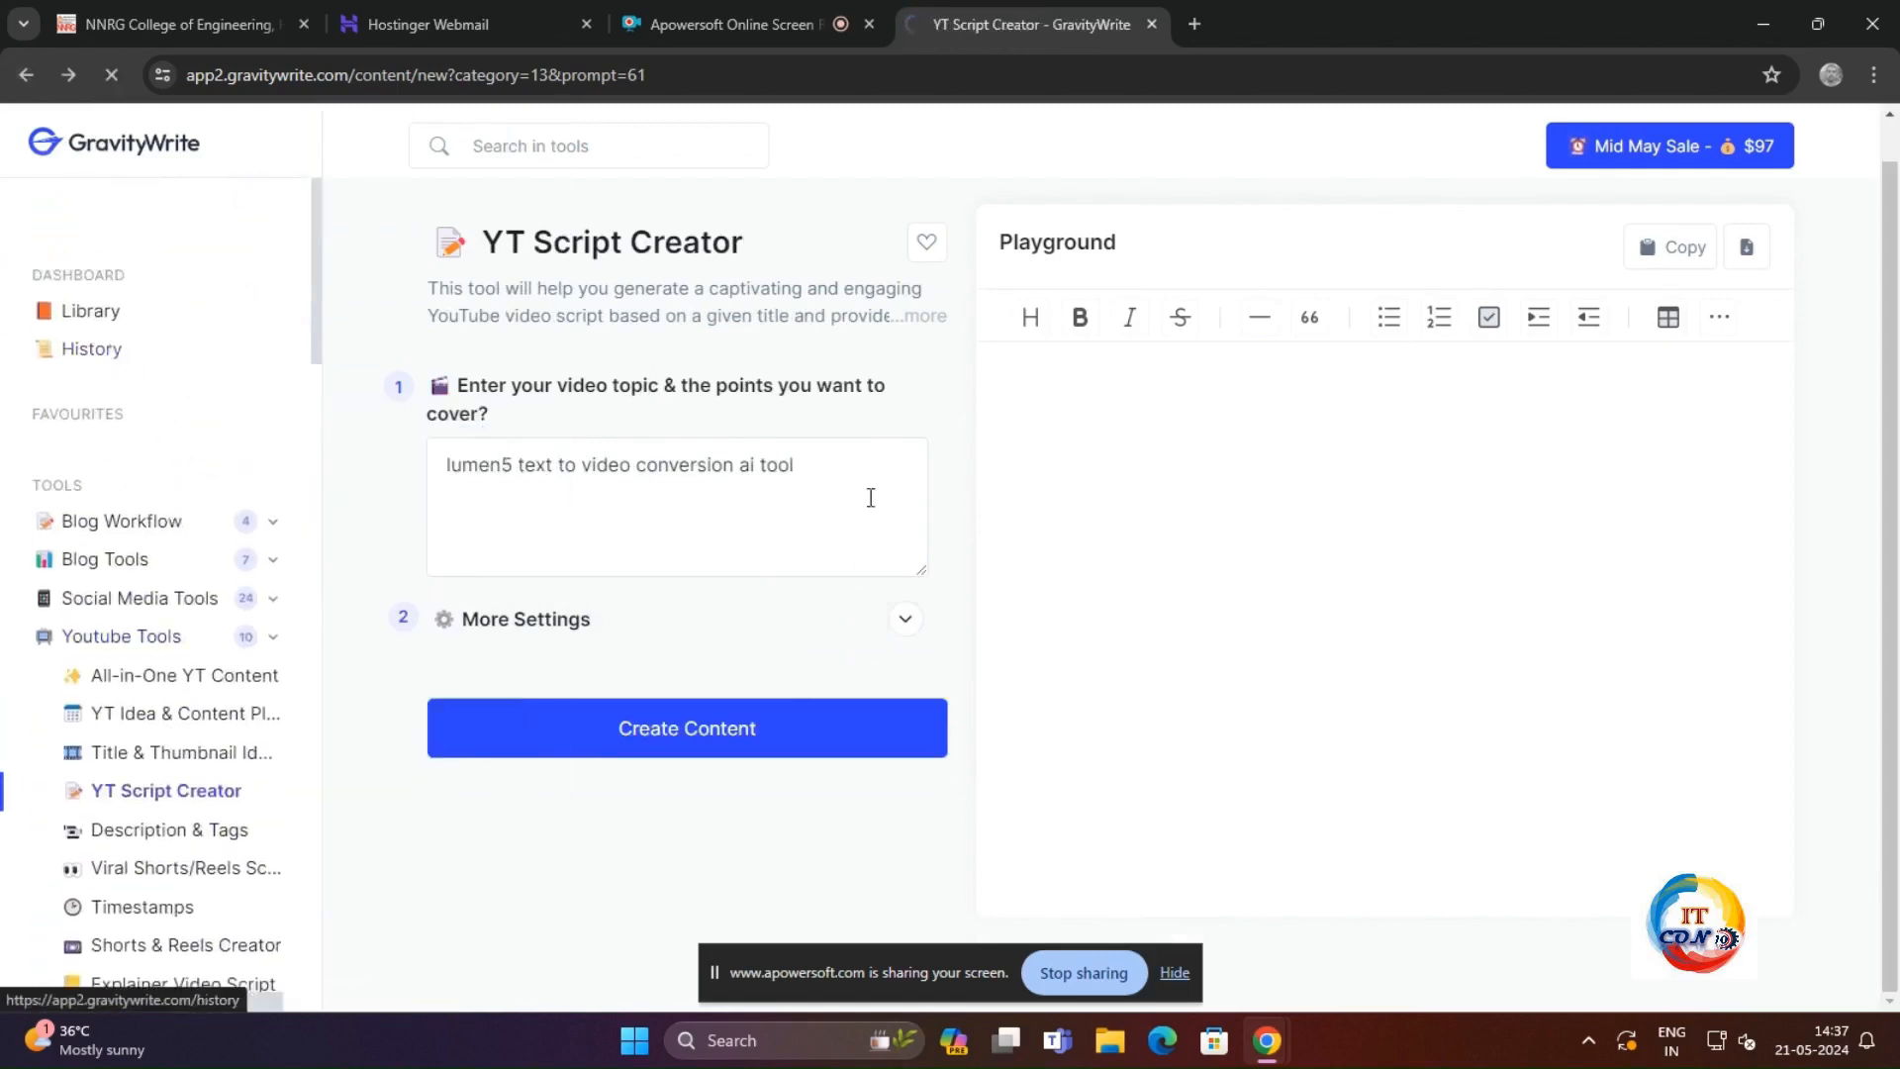
pyautogui.click(114, 354)
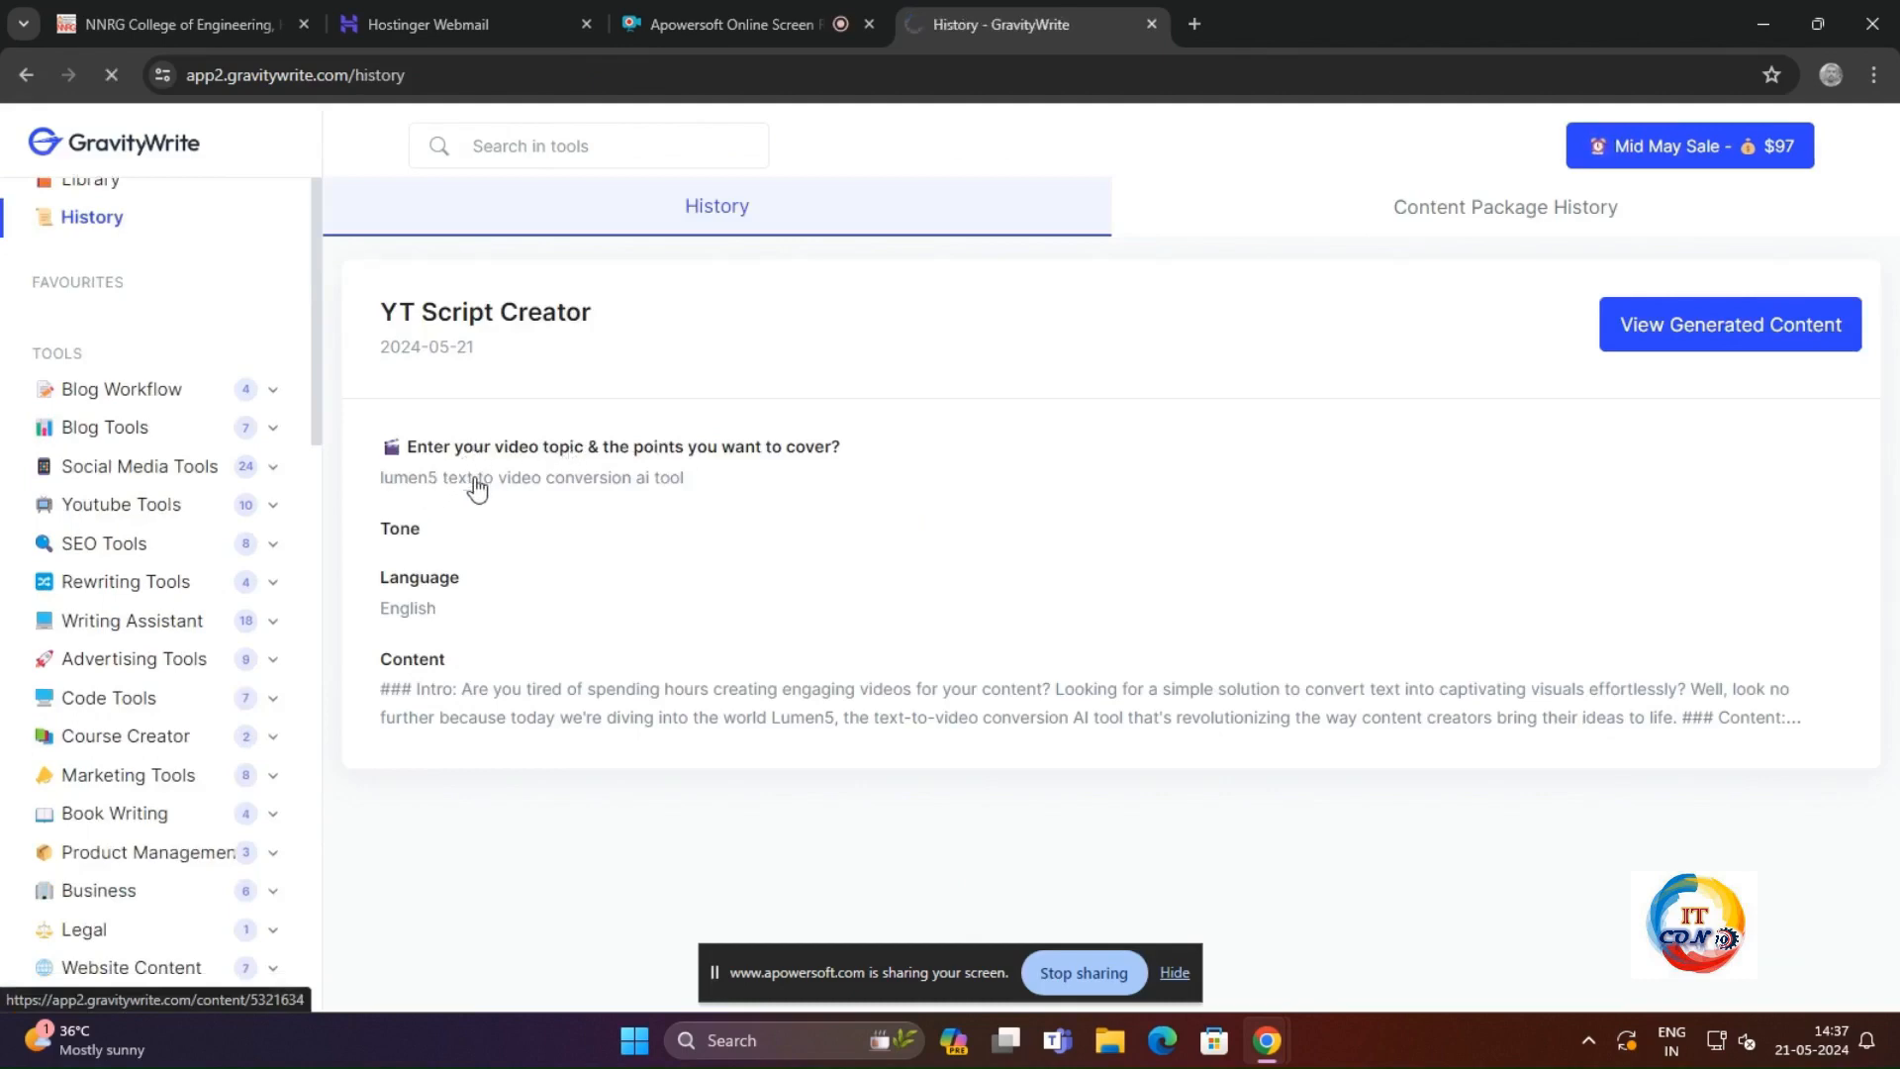
pyautogui.scroll(10, 1057, 580)
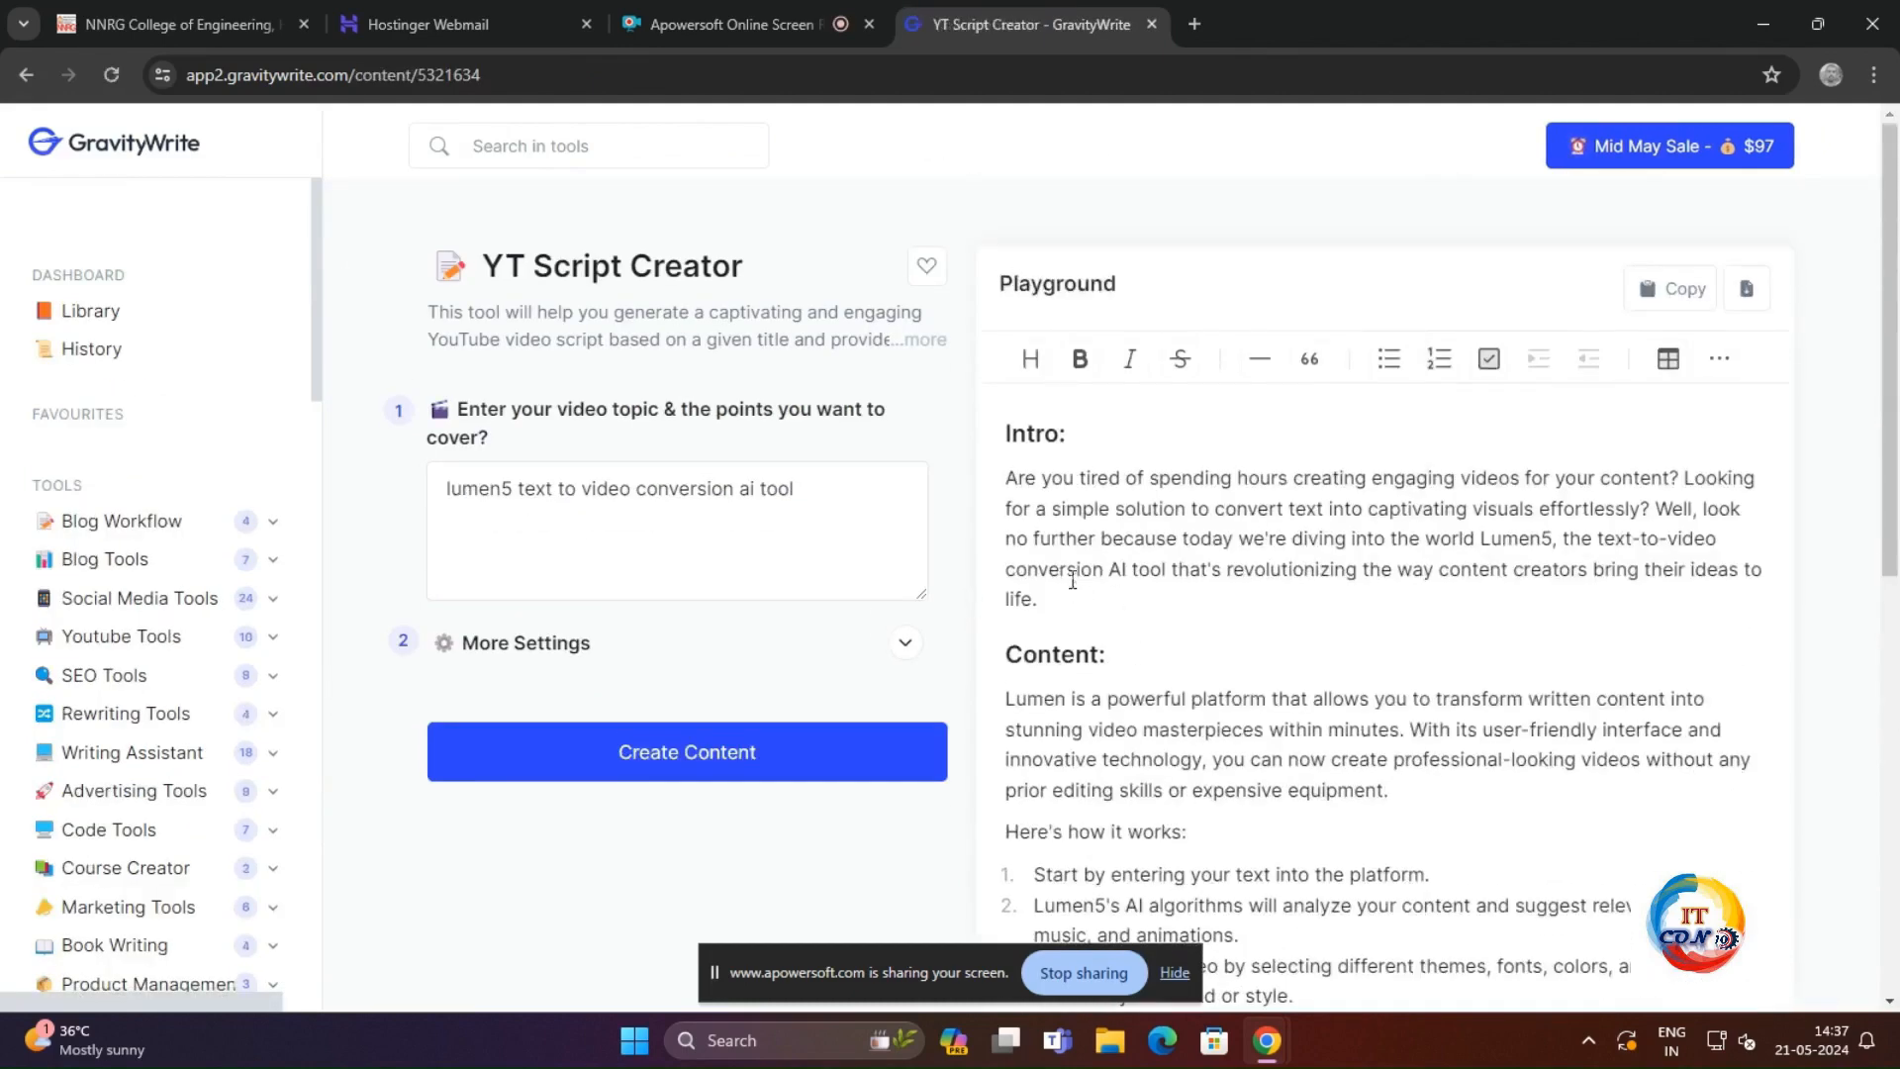
# Step: Copy the full Lumen5 script and generate video titles and thumbnail concepts from it with Title & Thumbnail Ideas
pyautogui.moveTo(1002, 432); pyautogui.dragTo(1395, 965)
pyautogui.scroll(-4, 1407, 955)
pyautogui.scroll(-5, 1407, 955)
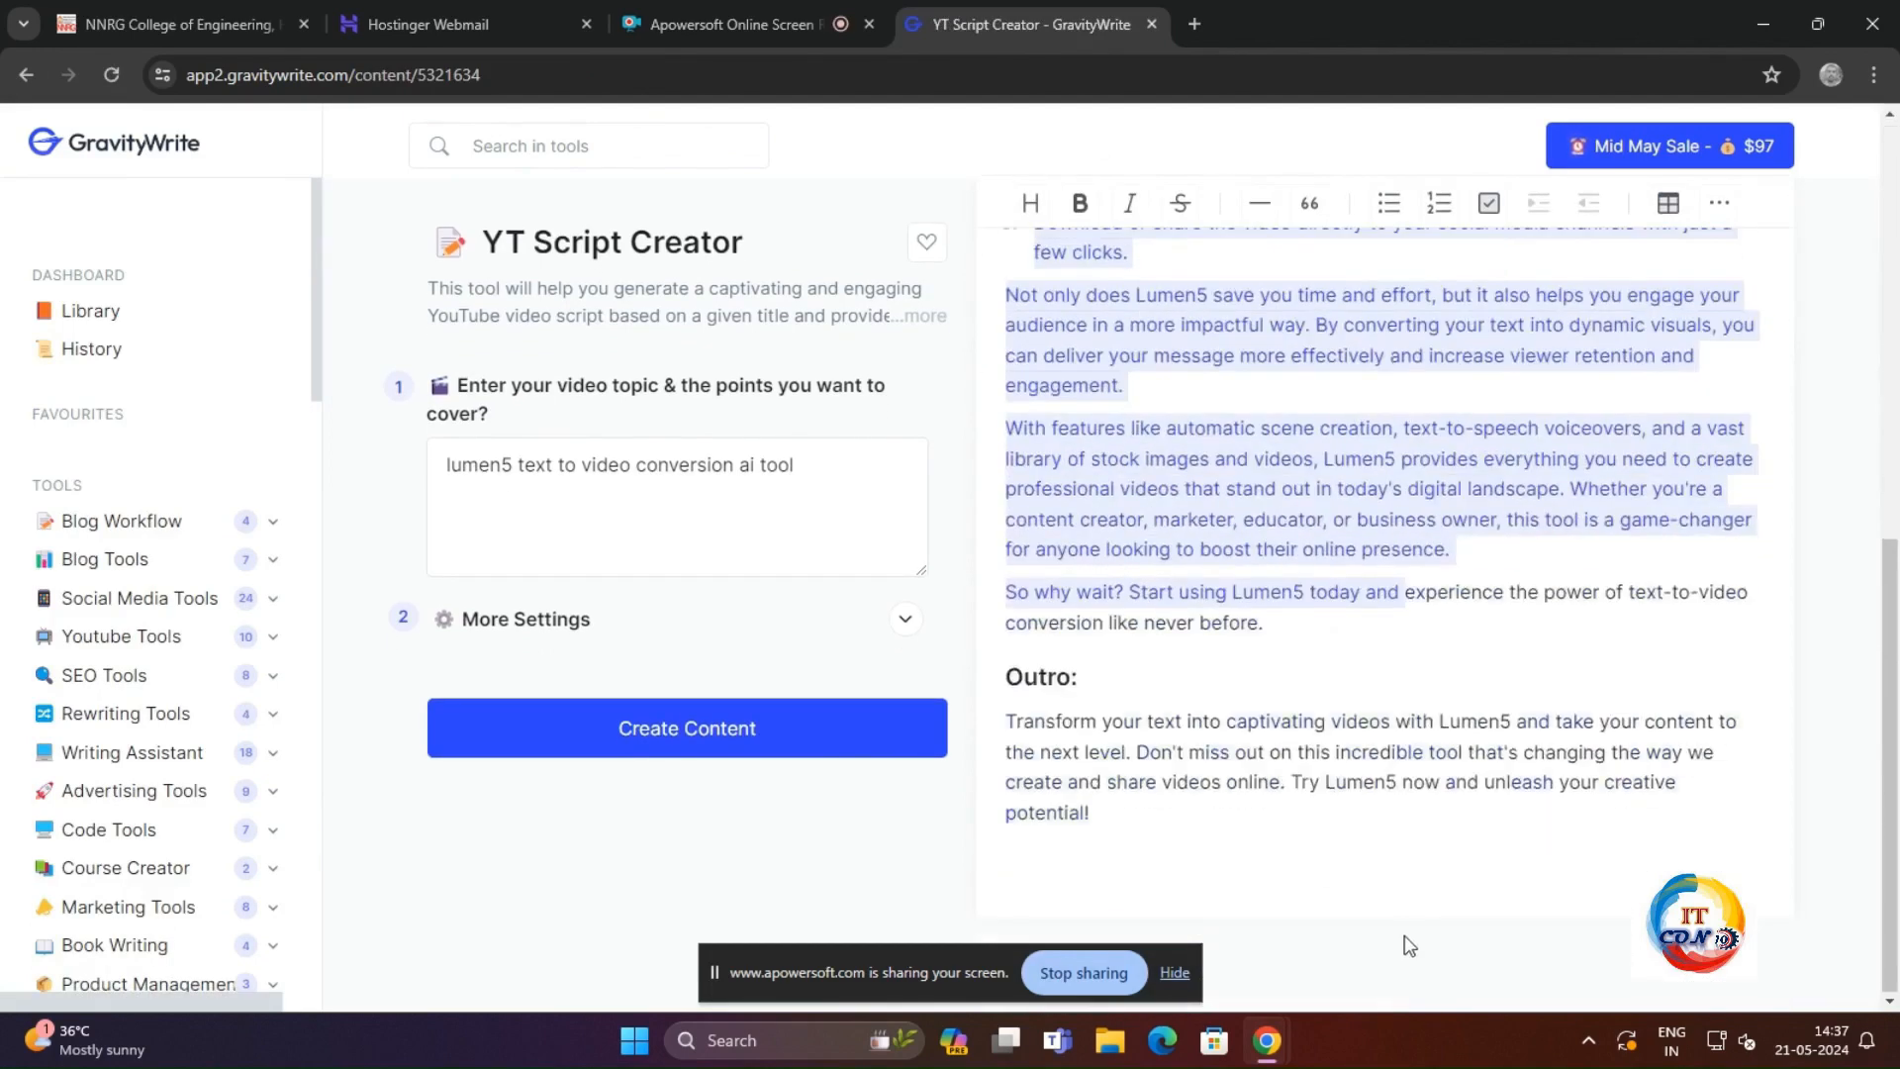
pyautogui.click(195, 636)
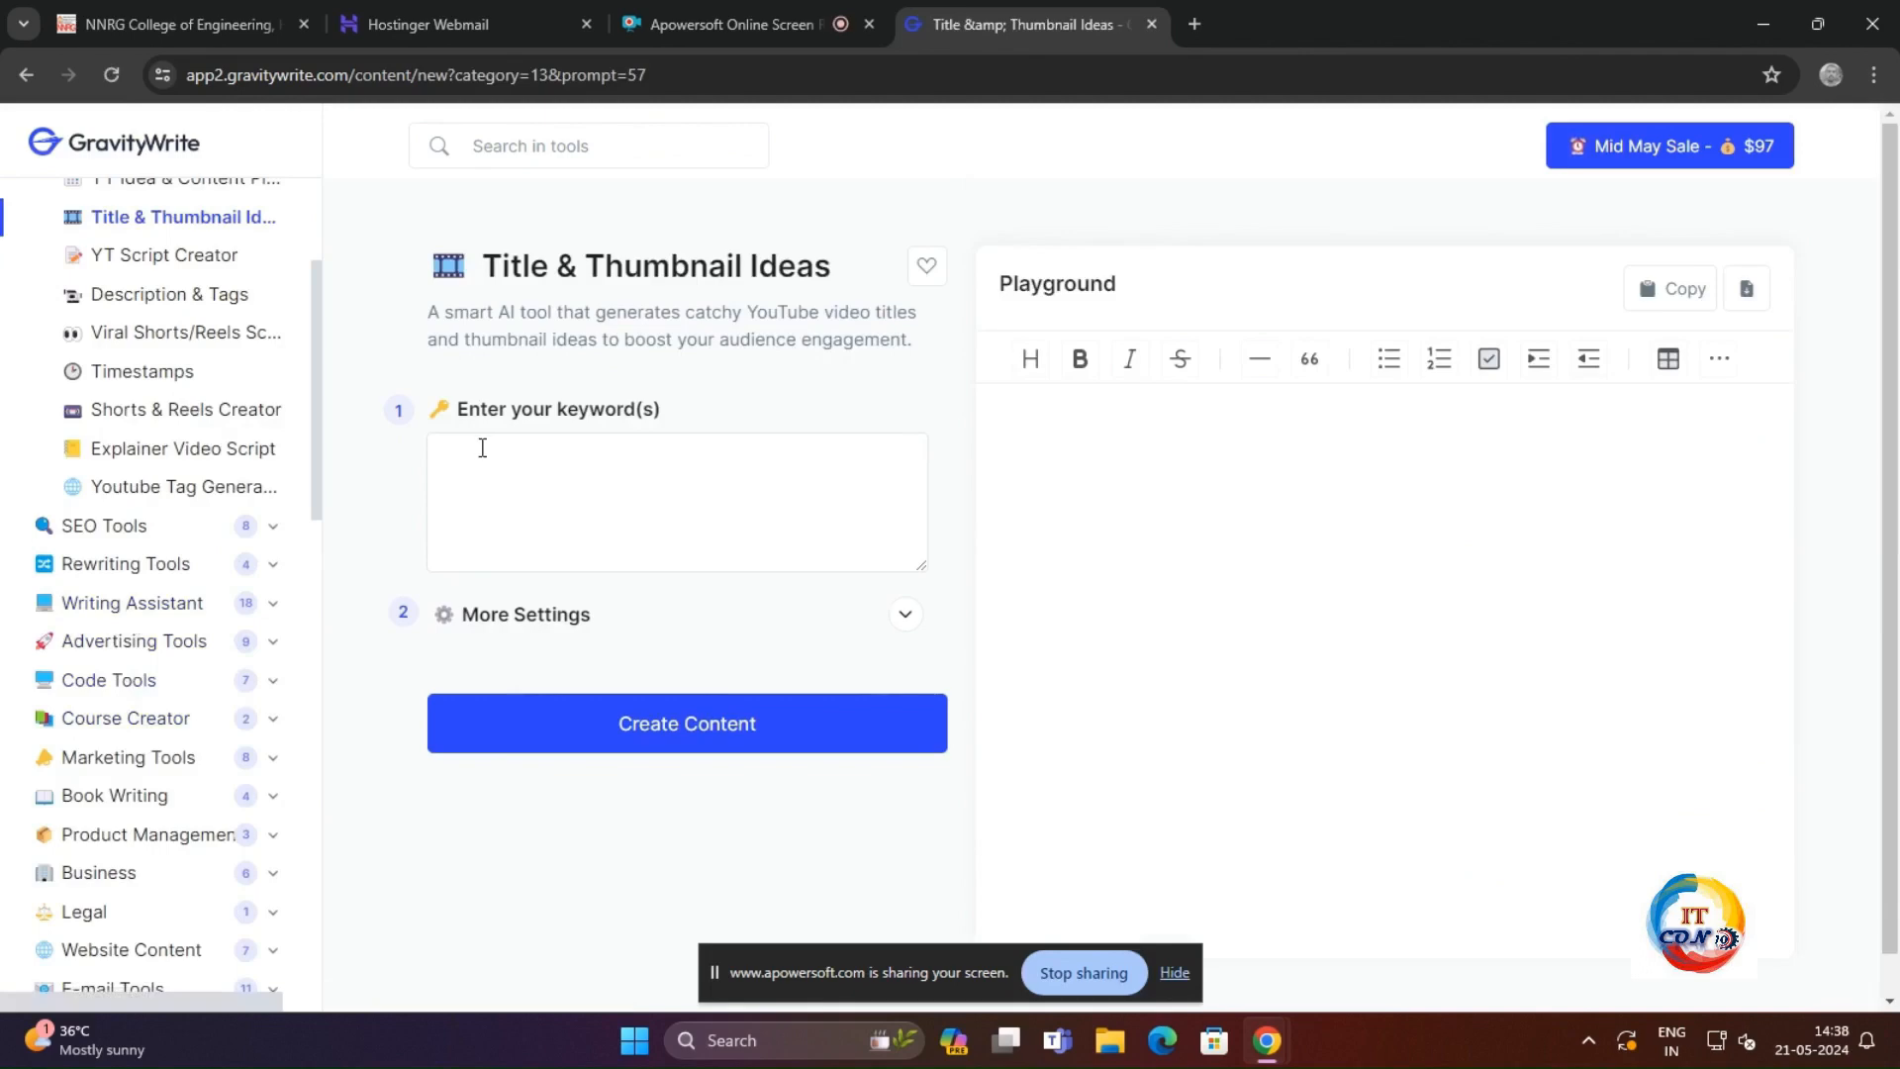
pyautogui.hotkey('ctrl', 'v')
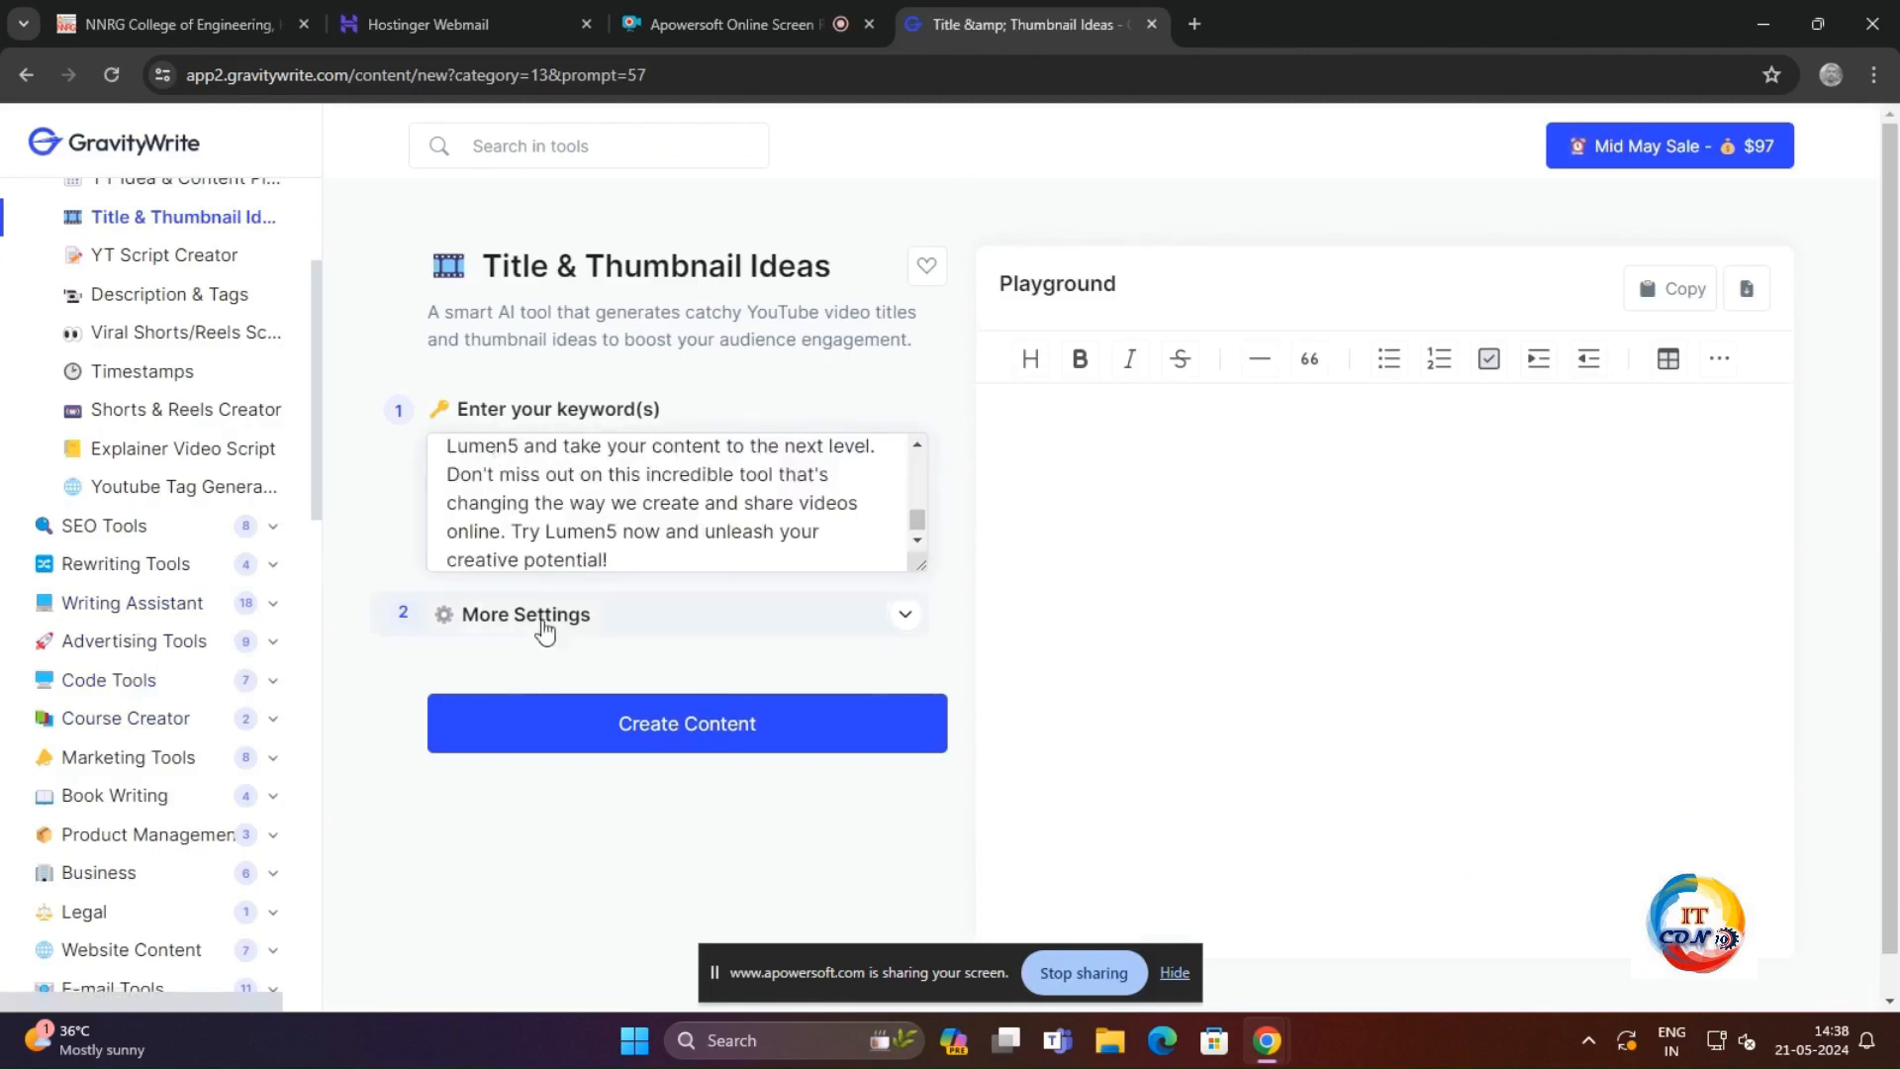
pyautogui.click(748, 731)
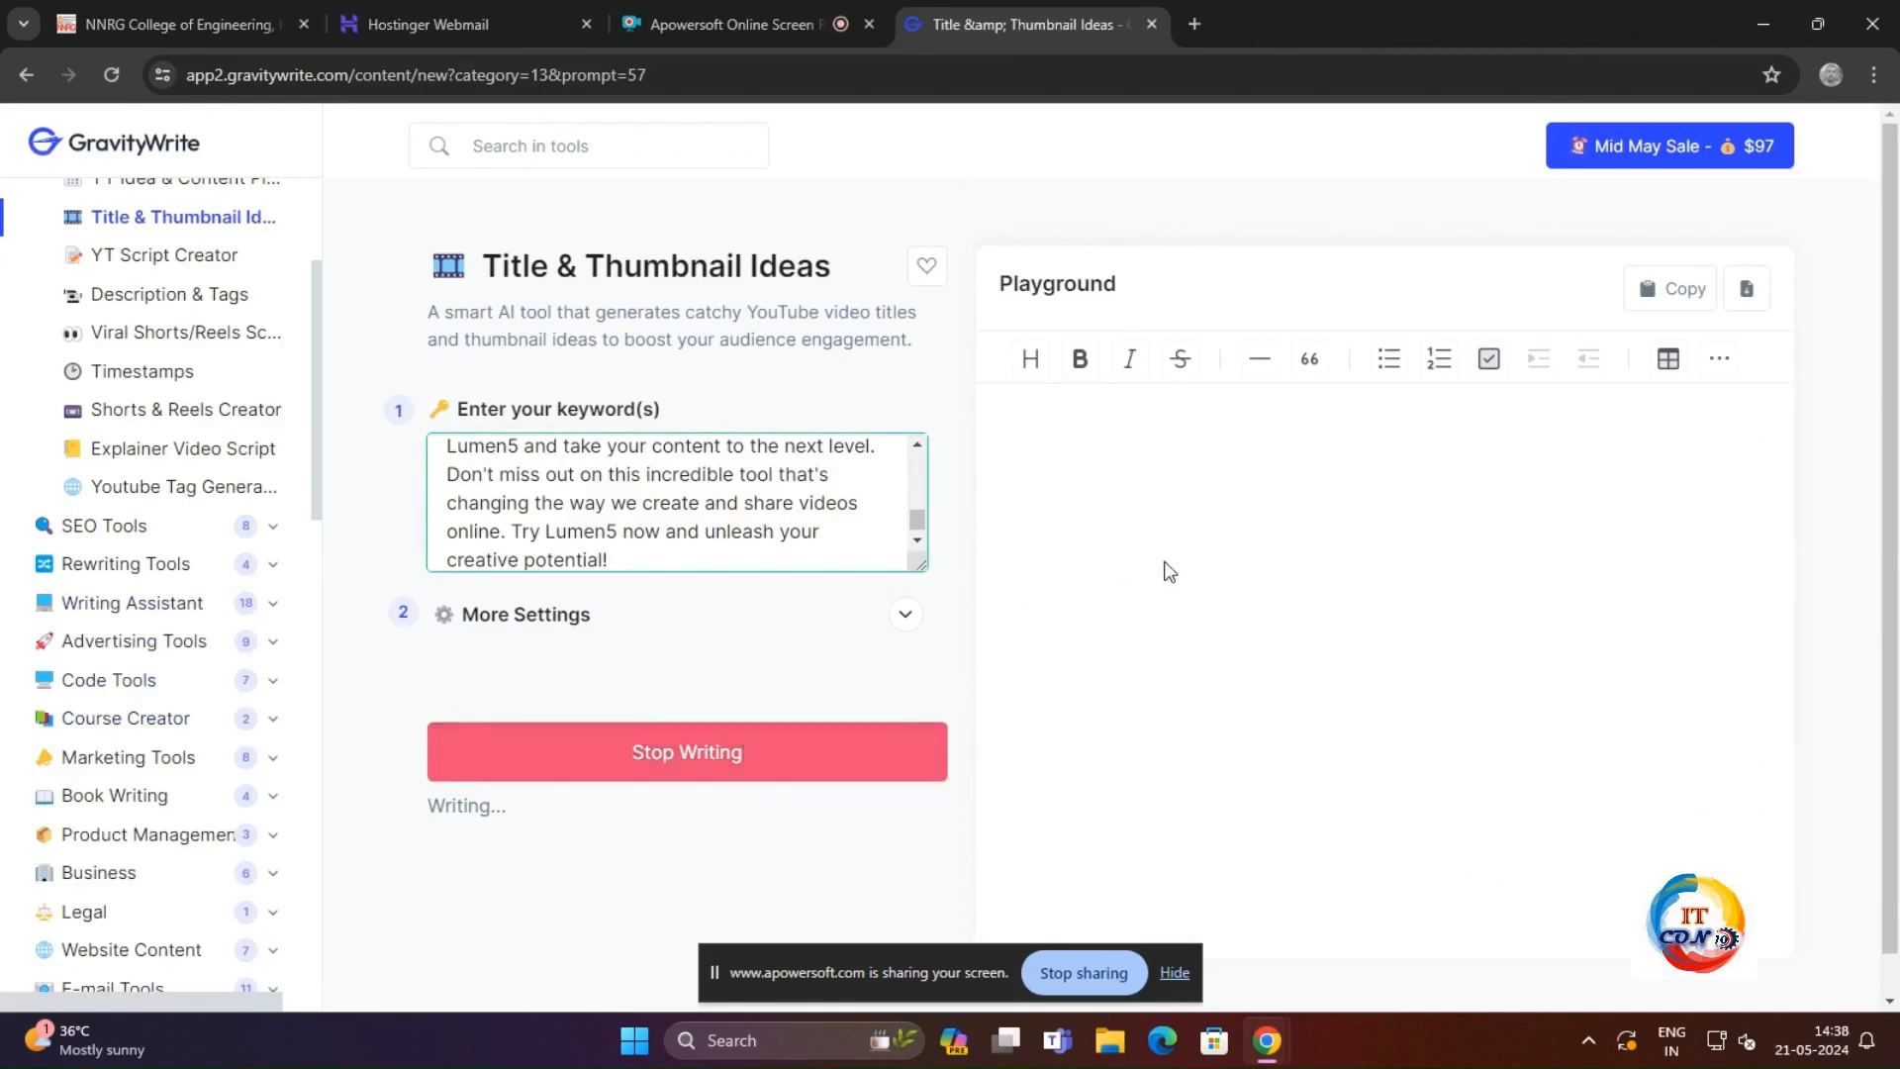
# Step: Check the pasted script in the keywords field and read through the generated titles and thumbnail concepts
pyautogui.scroll(10, 735, 533)
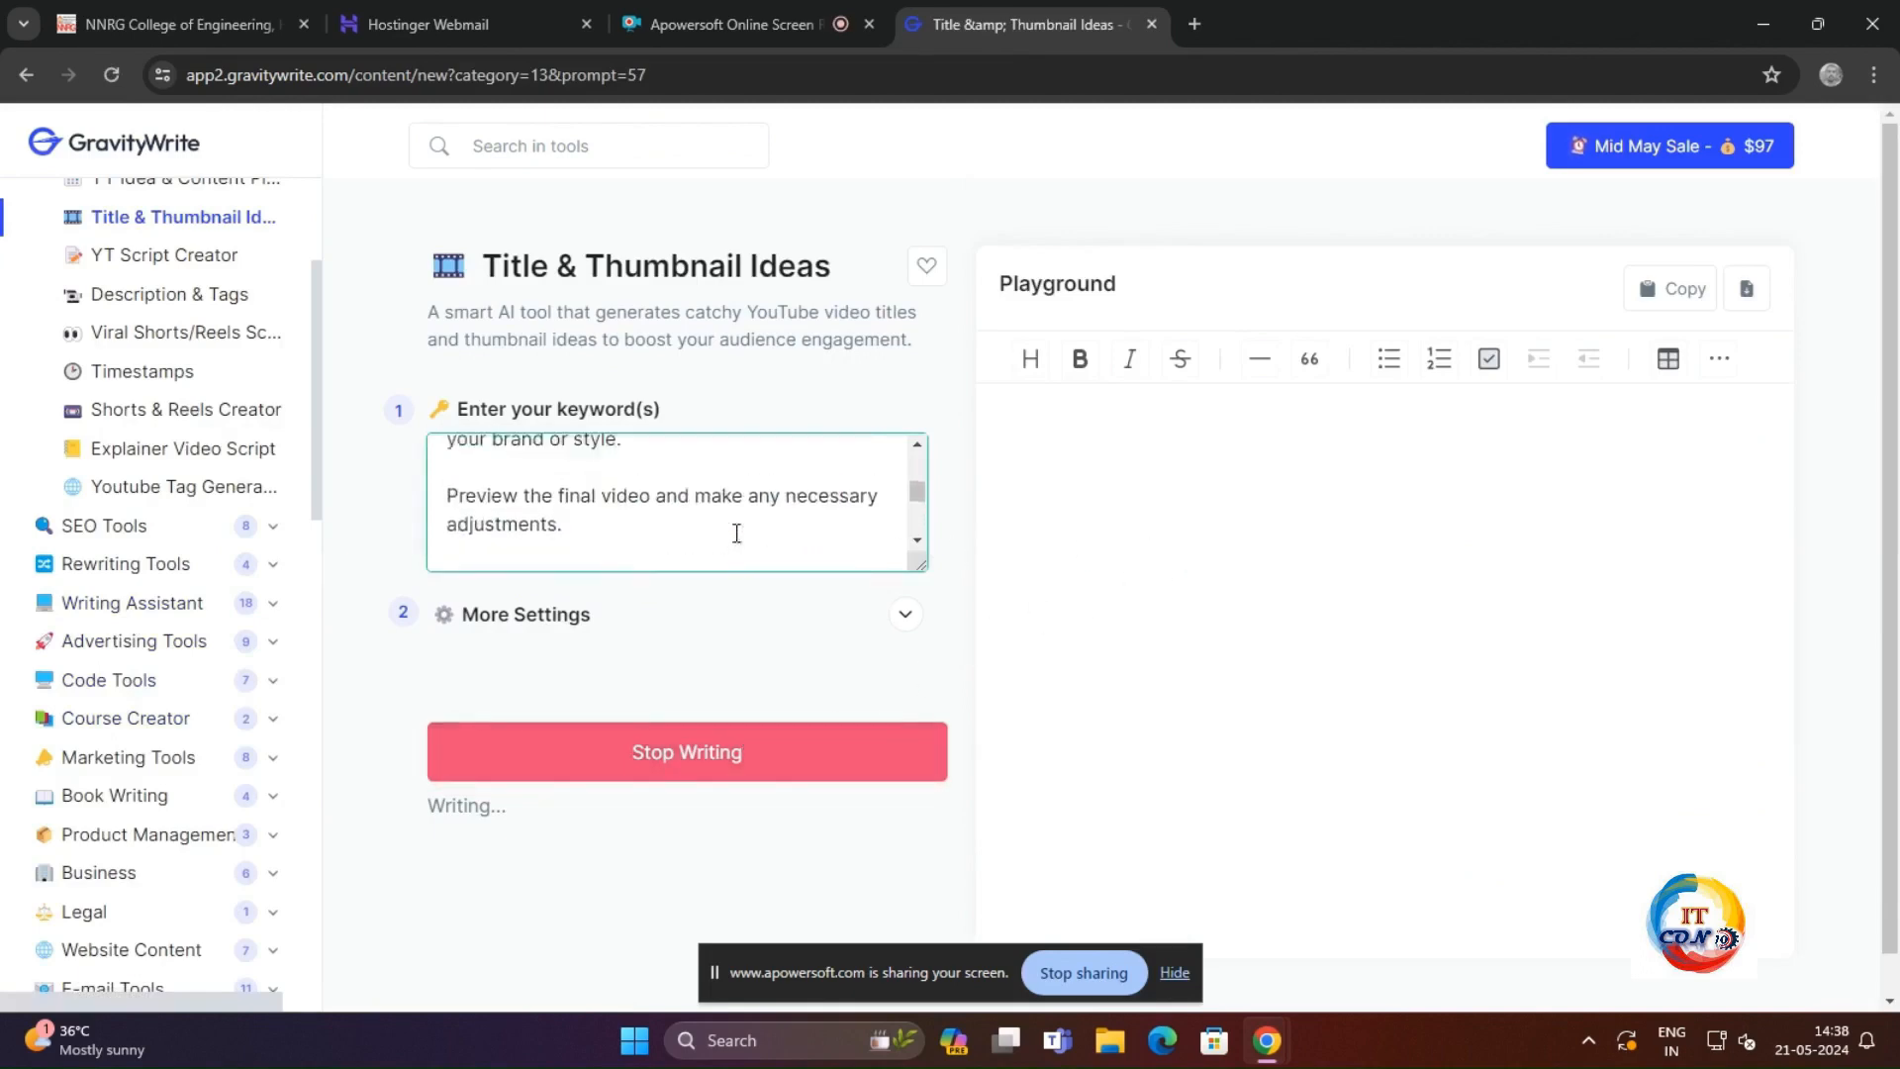
pyautogui.scroll(3, 735, 532)
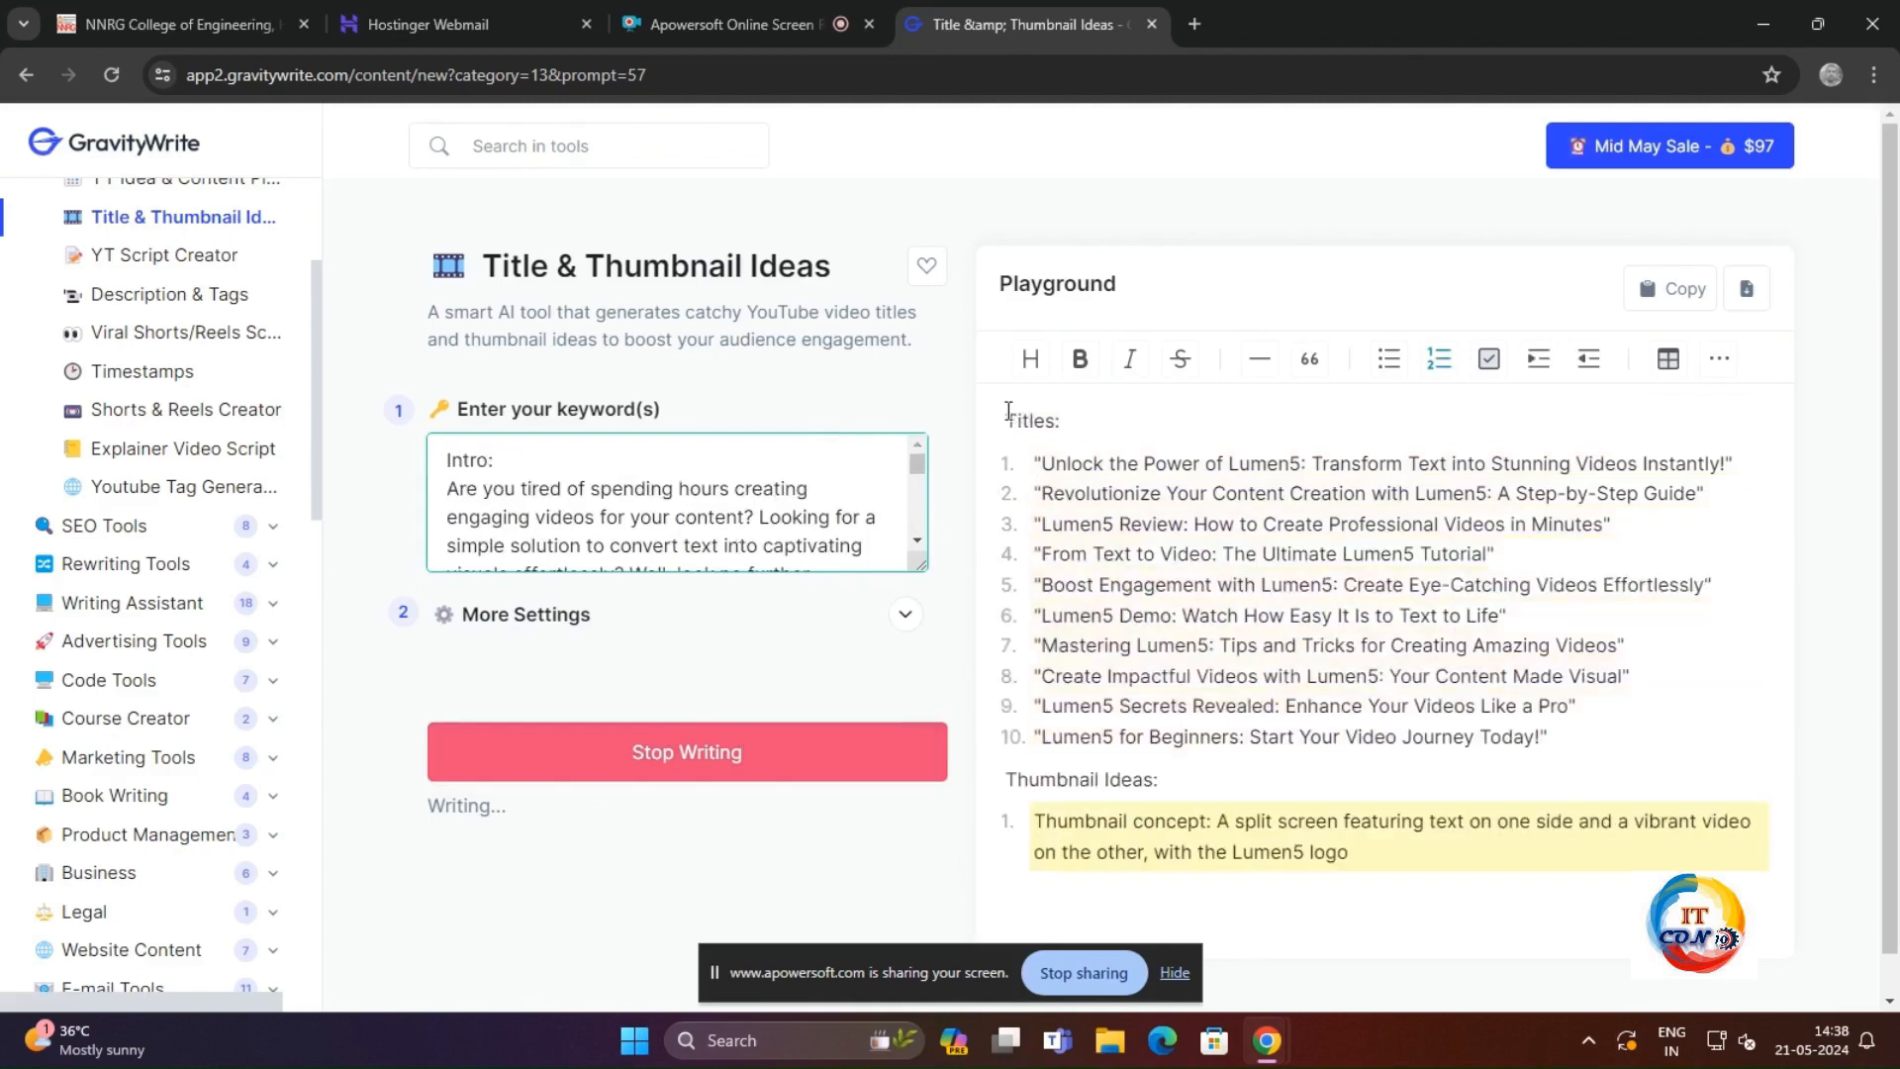
pyautogui.moveTo(1006, 415); pyautogui.dragTo(1578, 732)
pyautogui.click(1183, 641)
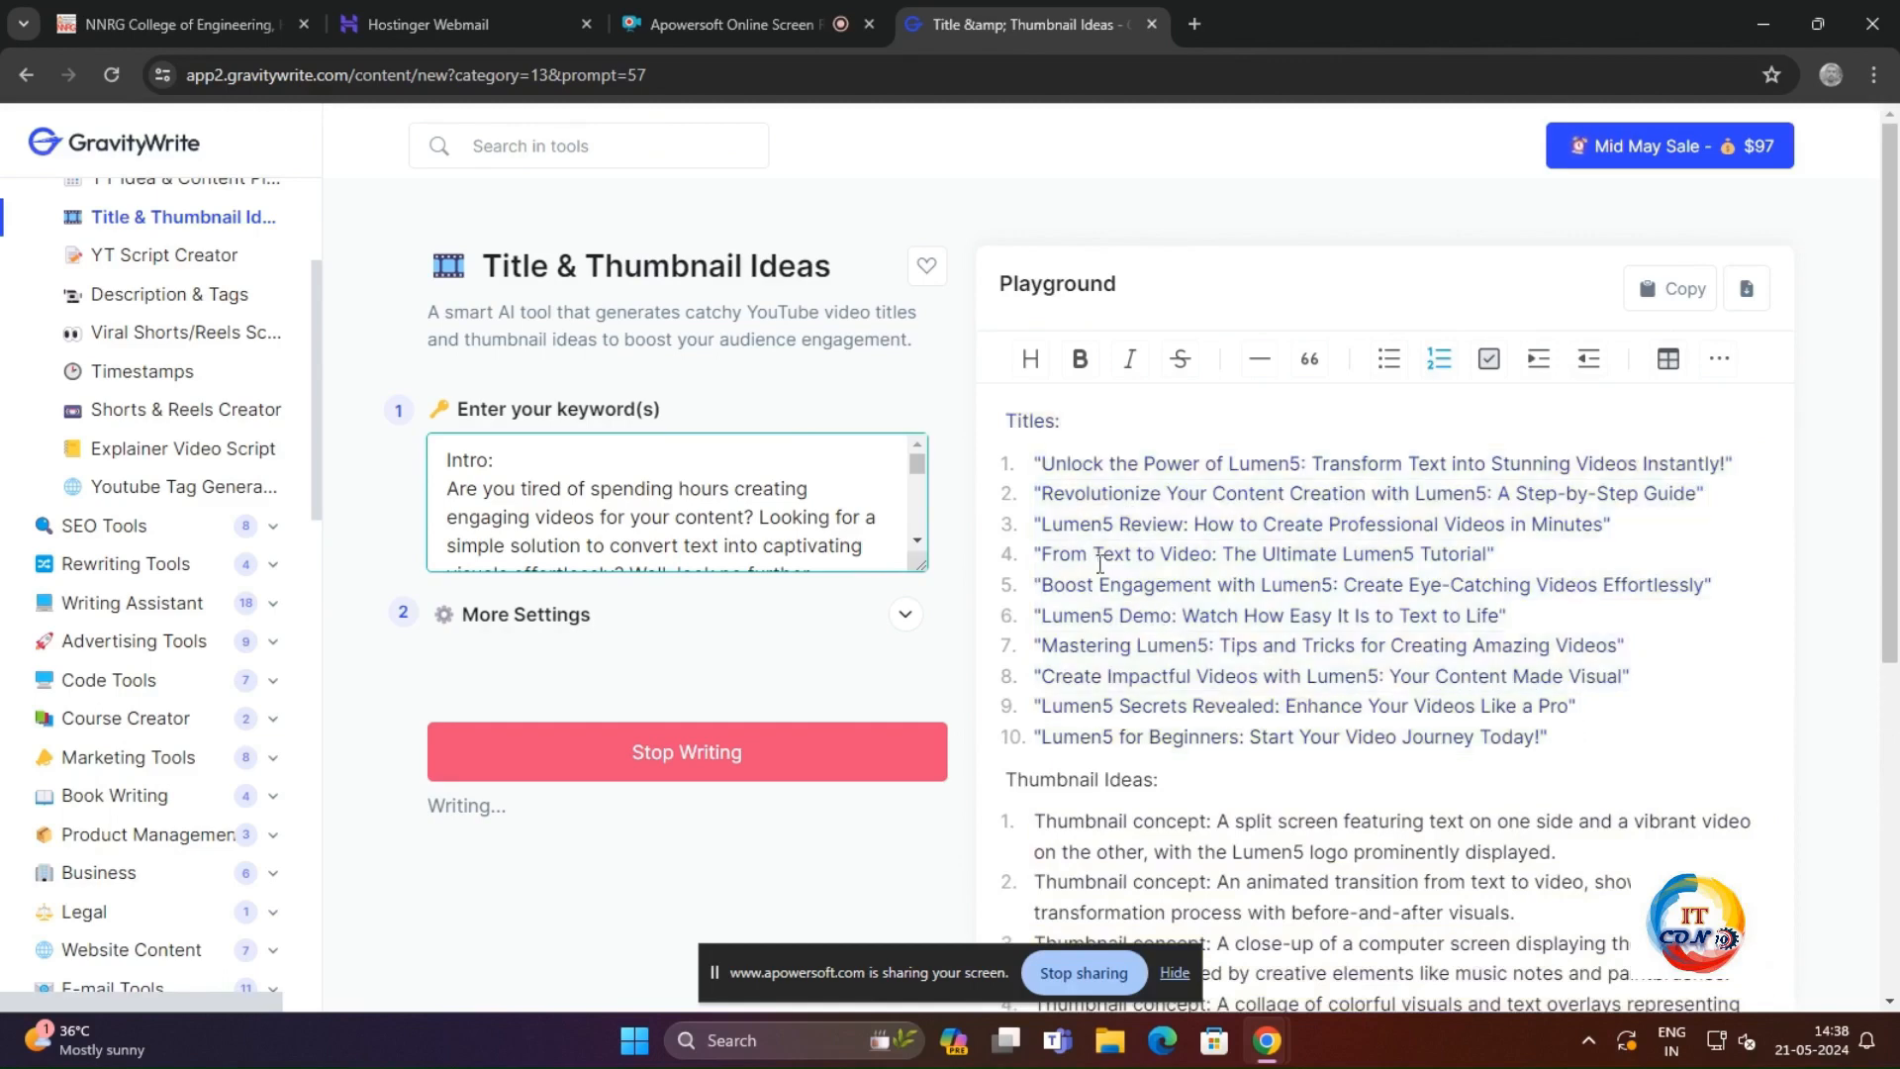
pyautogui.scroll(-3, 1098, 554)
pyautogui.moveTo(1221, 569); pyautogui.dragTo(1463, 549)
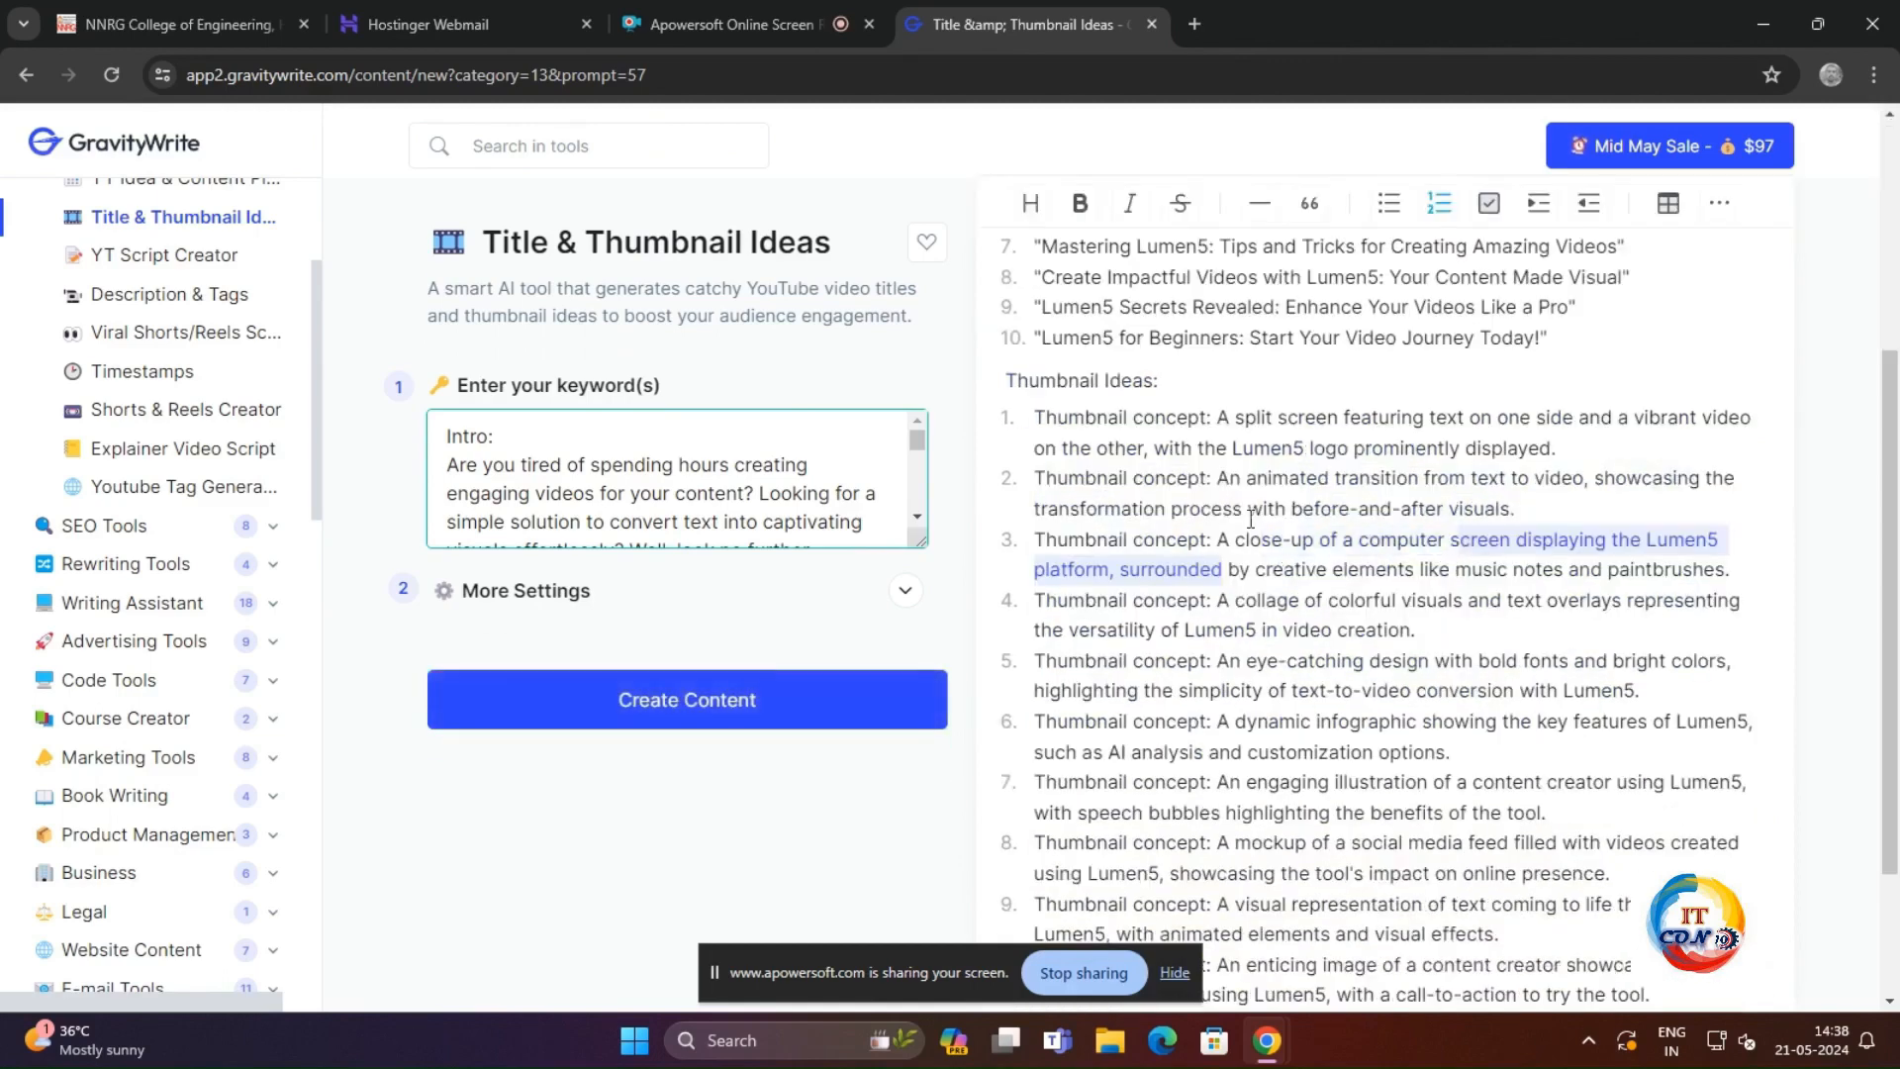
pyautogui.scroll(3, 1174, 548)
pyautogui.scroll(1, 1175, 549)
pyautogui.click(1090, 610)
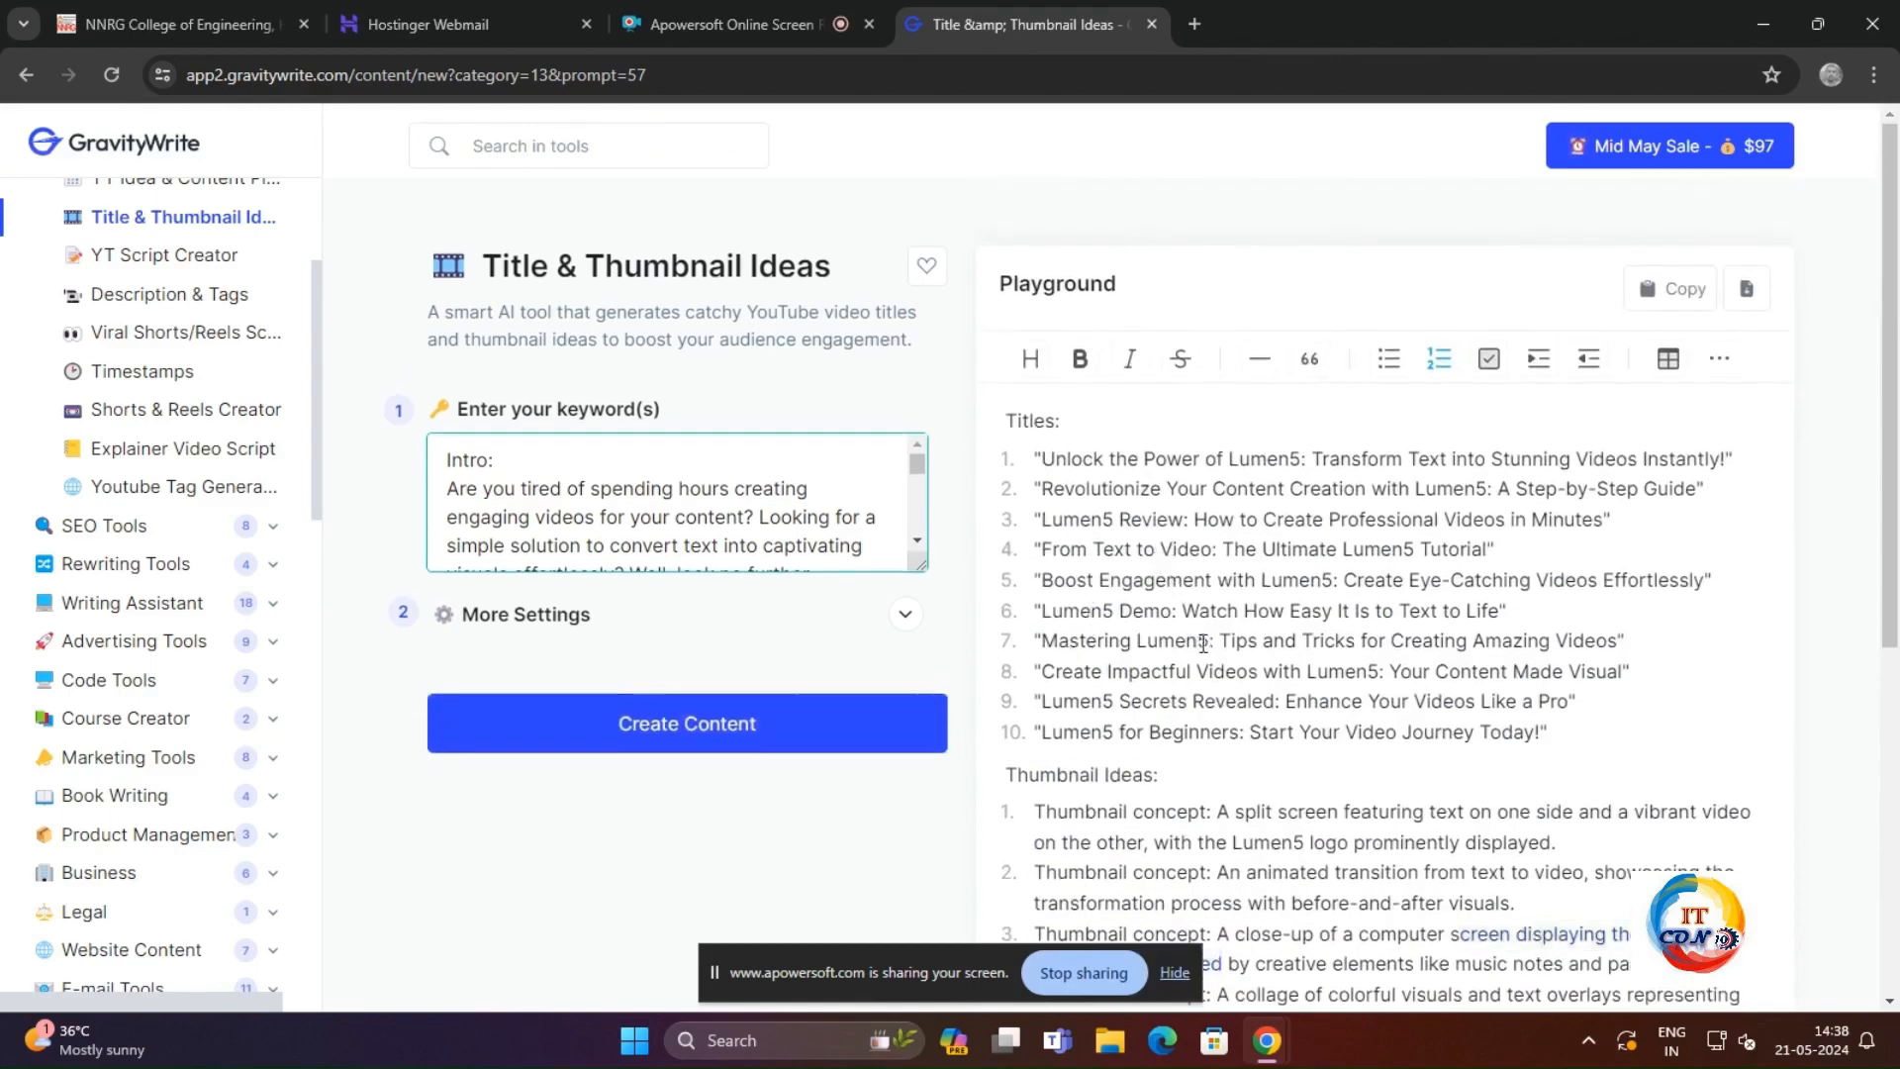
pyautogui.moveTo(1204, 644); pyautogui.dragTo(1632, 640)
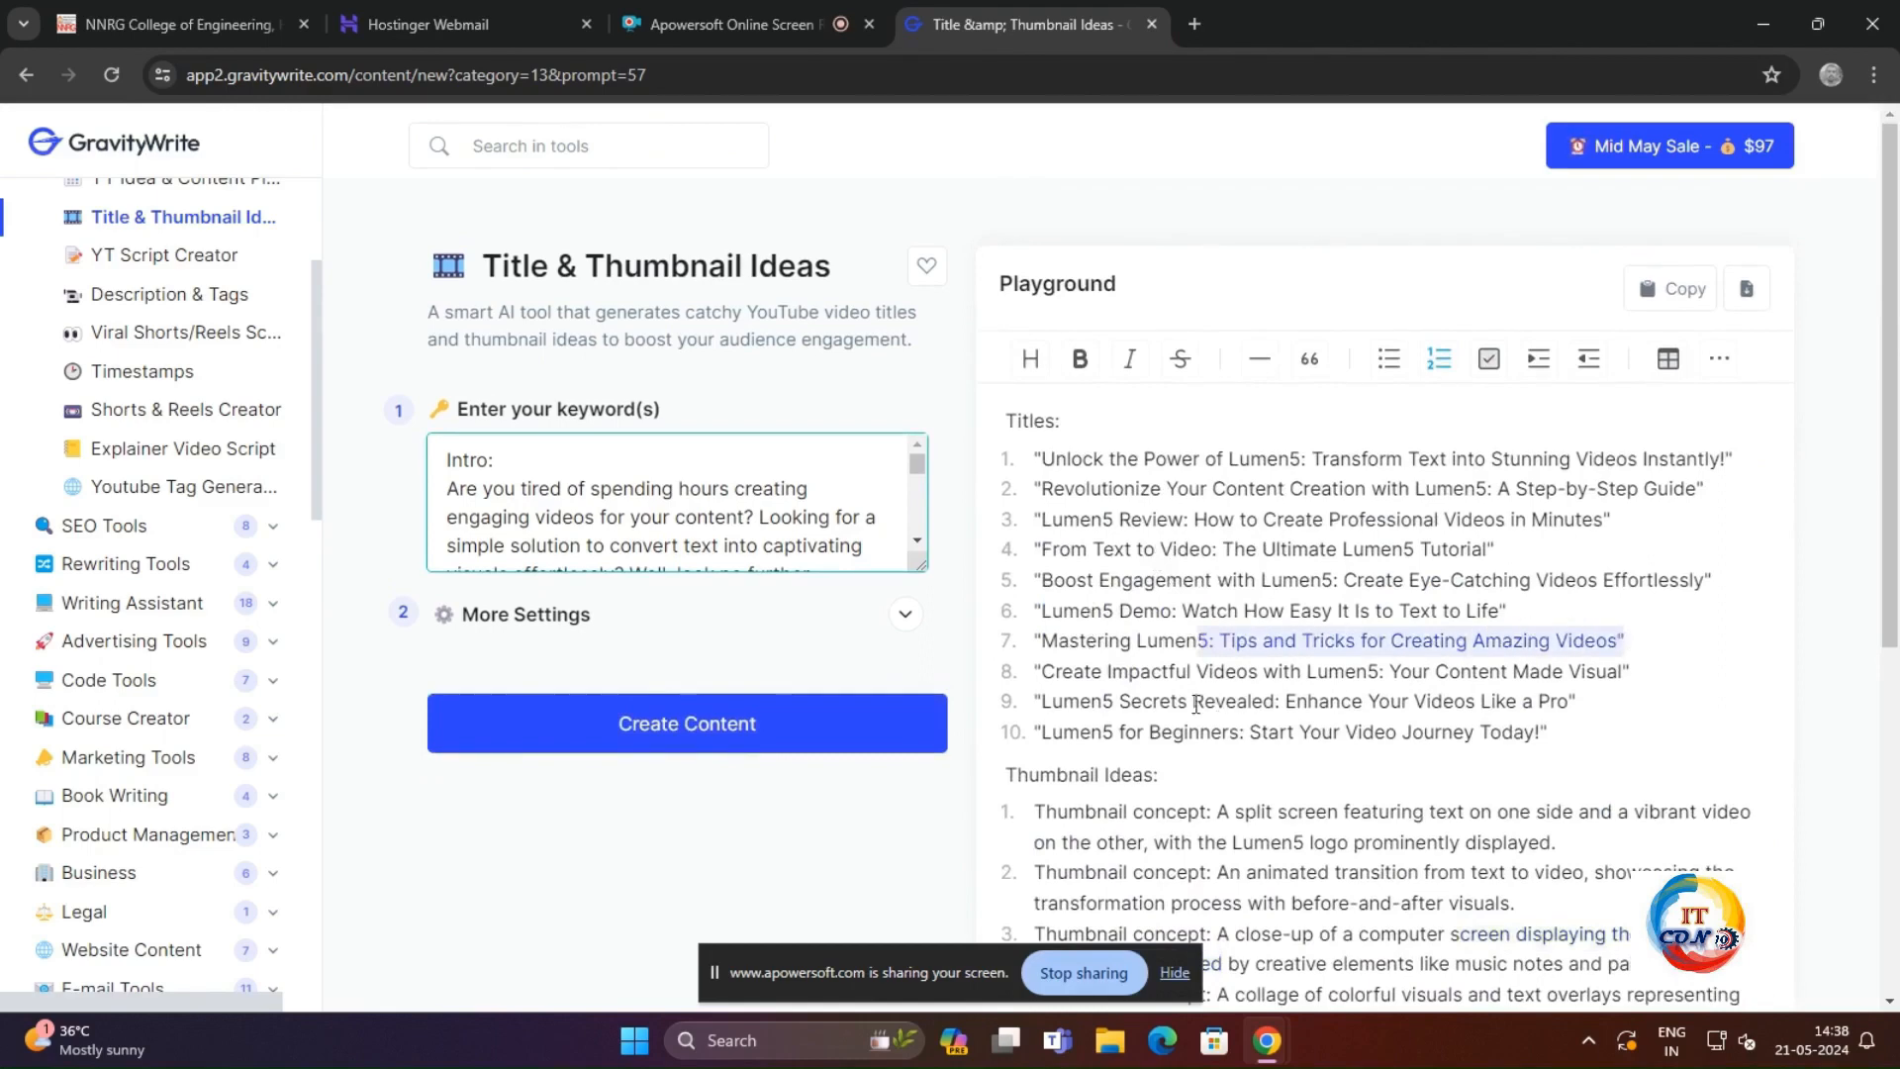
pyautogui.moveTo(1036, 675); pyautogui.dragTo(1628, 665)
pyautogui.scroll(-3, 1306, 720)
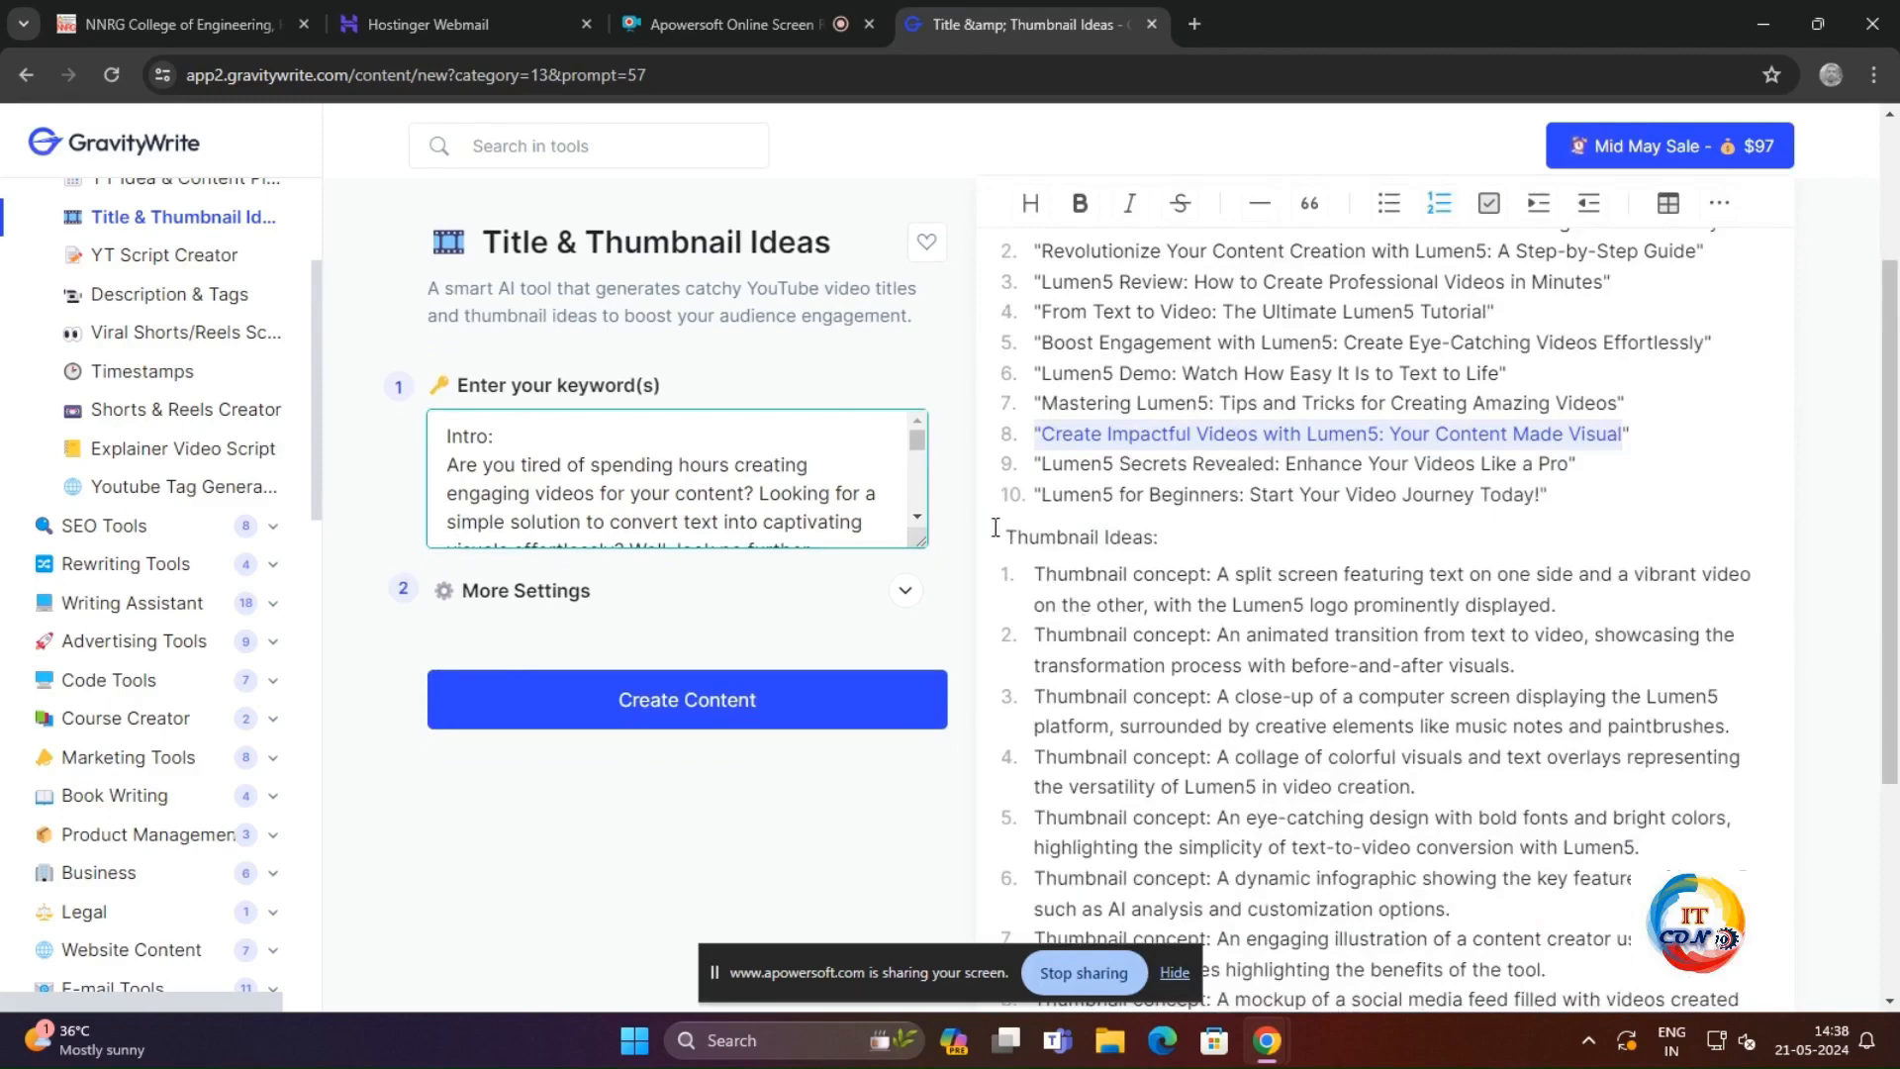
pyautogui.moveTo(996, 527); pyautogui.dragTo(1429, 844)
pyautogui.scroll(-3, 1442, 824)
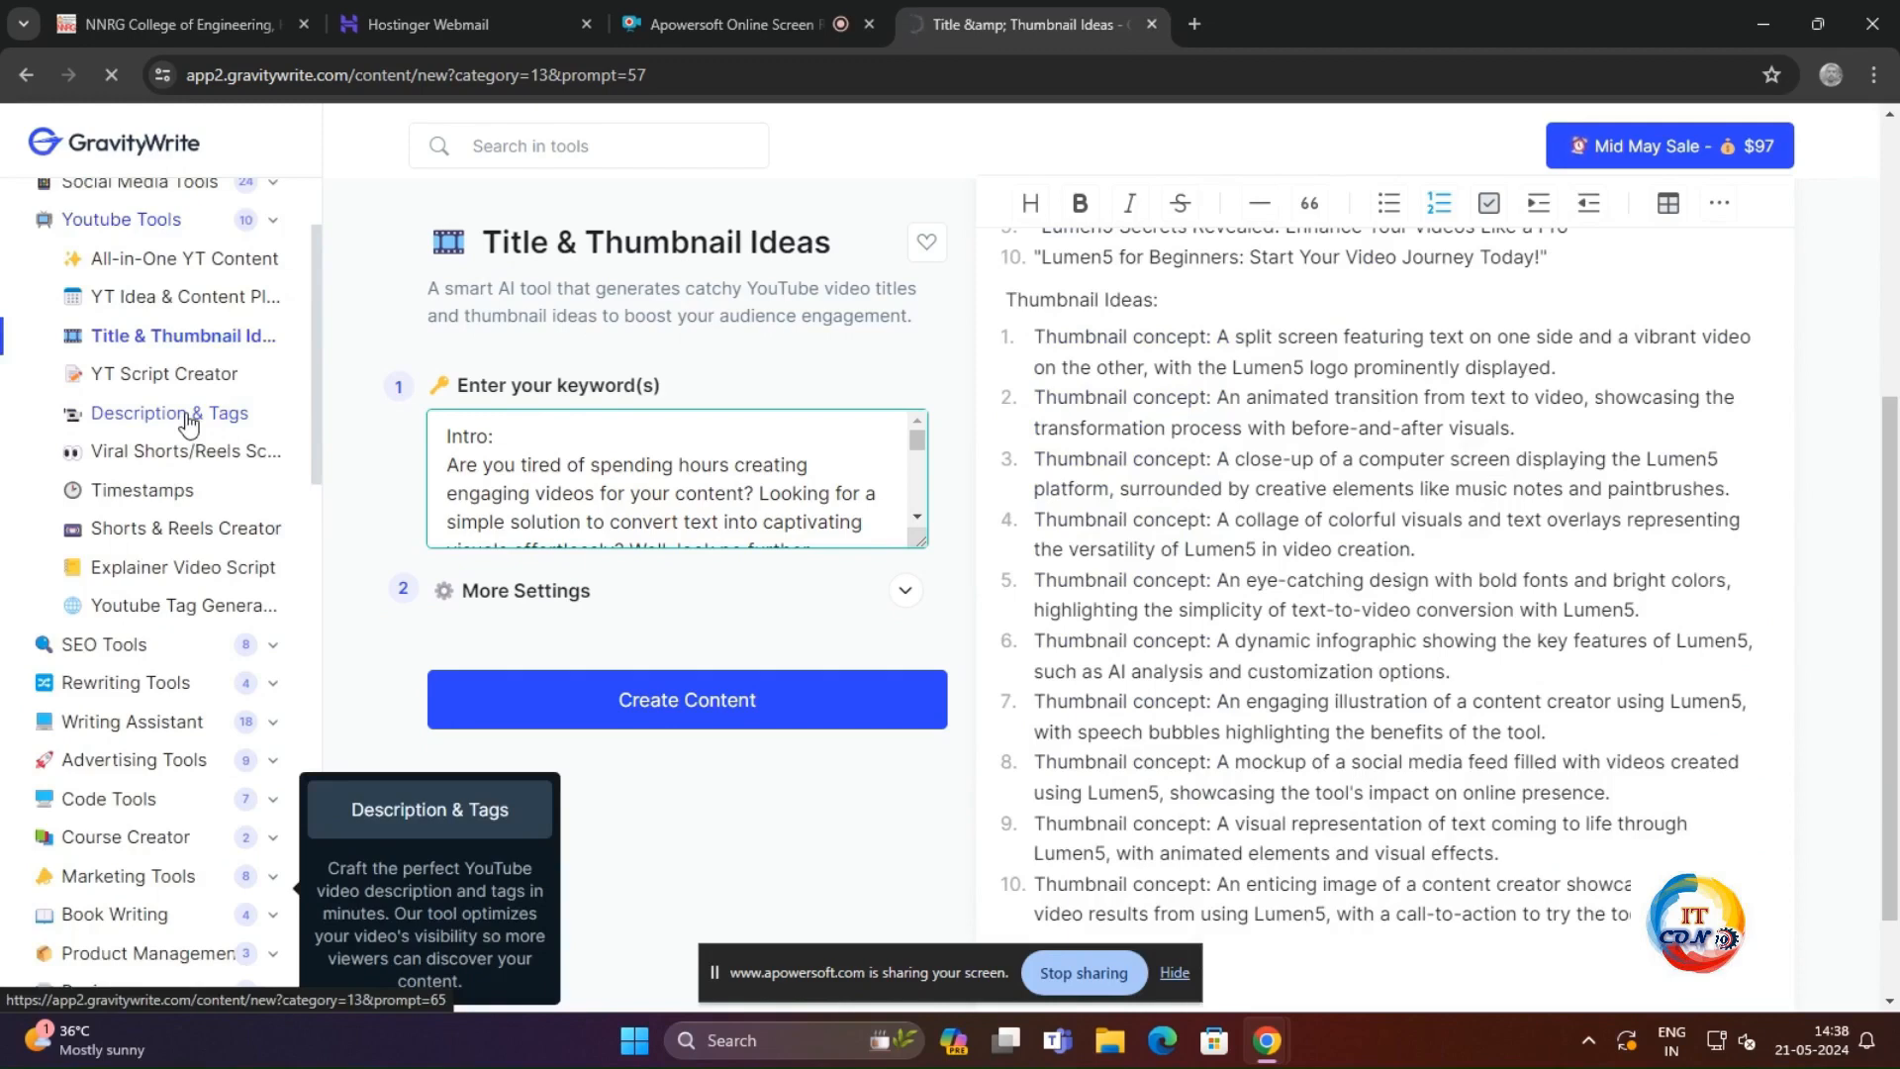
# Step: Paste the copied Lumen5 script into the Description & Tags tool and generate the content
pyautogui.click(190, 422)
pyautogui.click(522, 472)
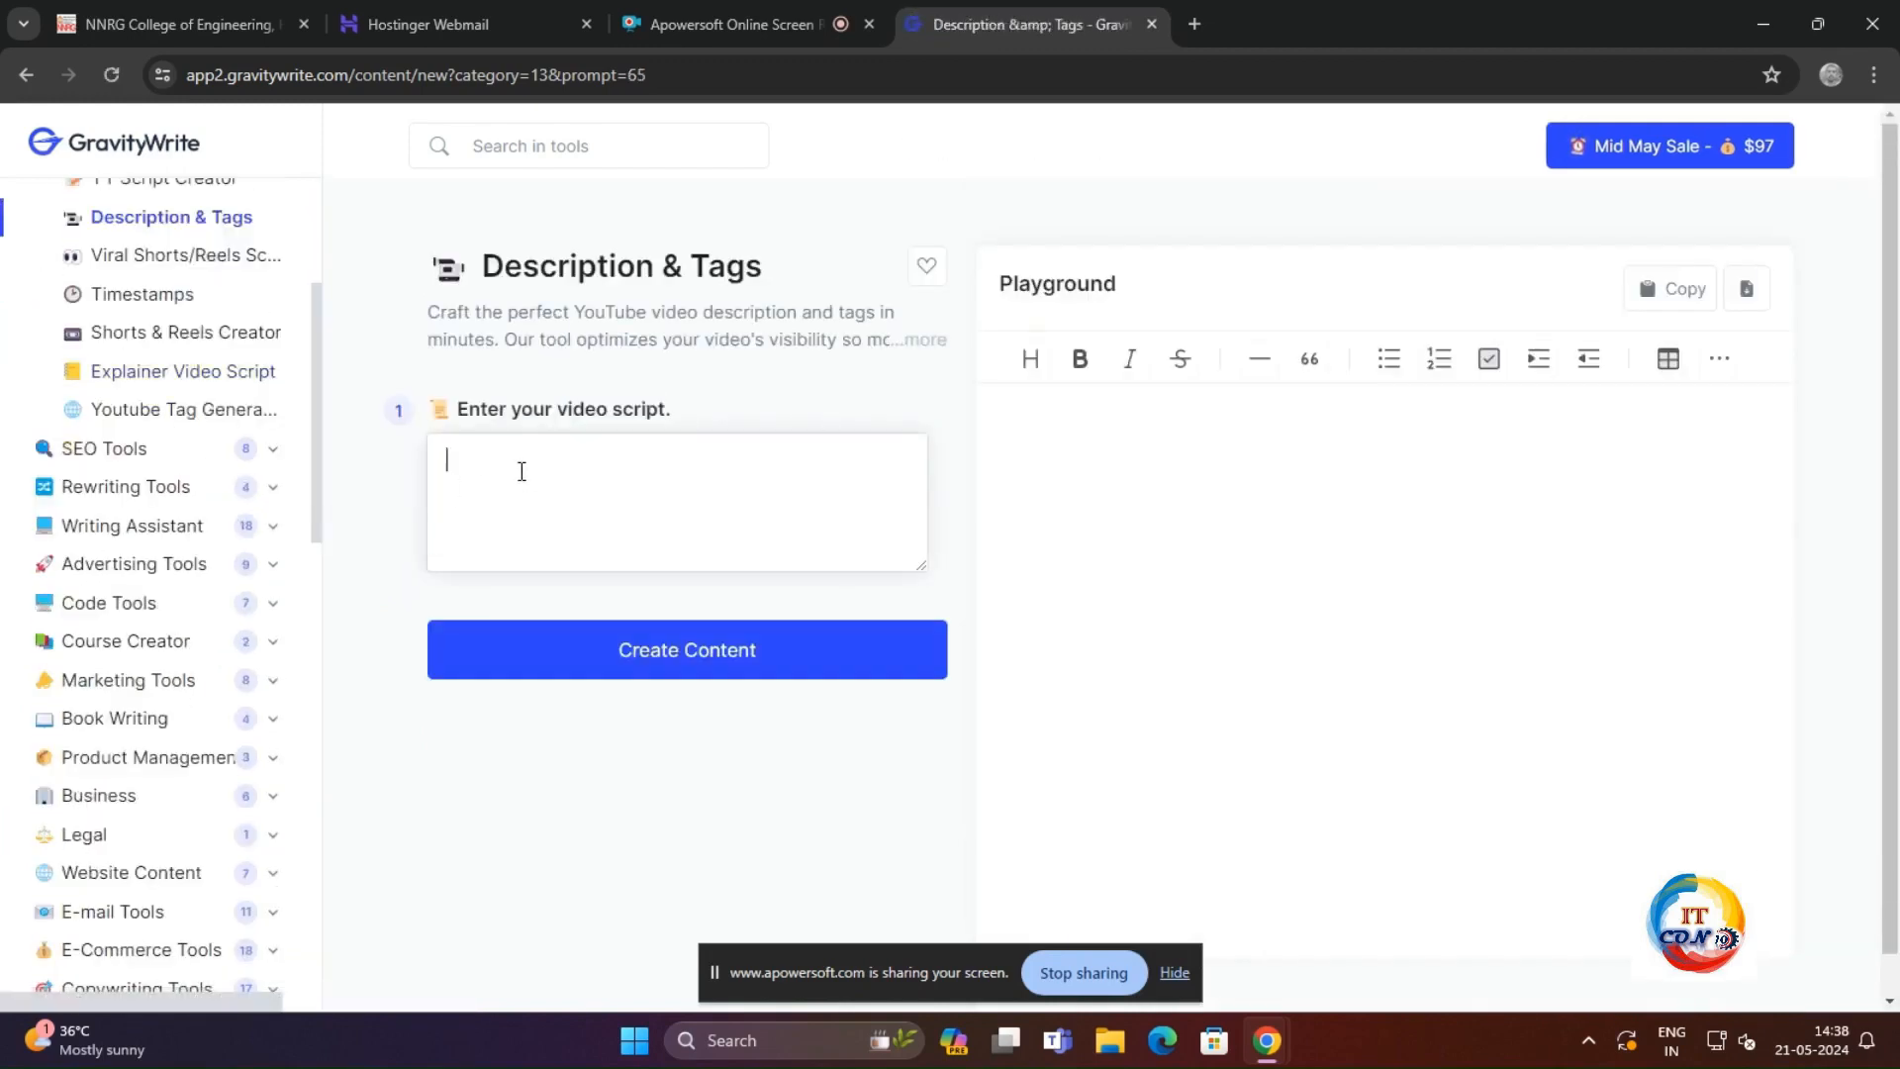
pyautogui.hotkey('ctrl', 'v')
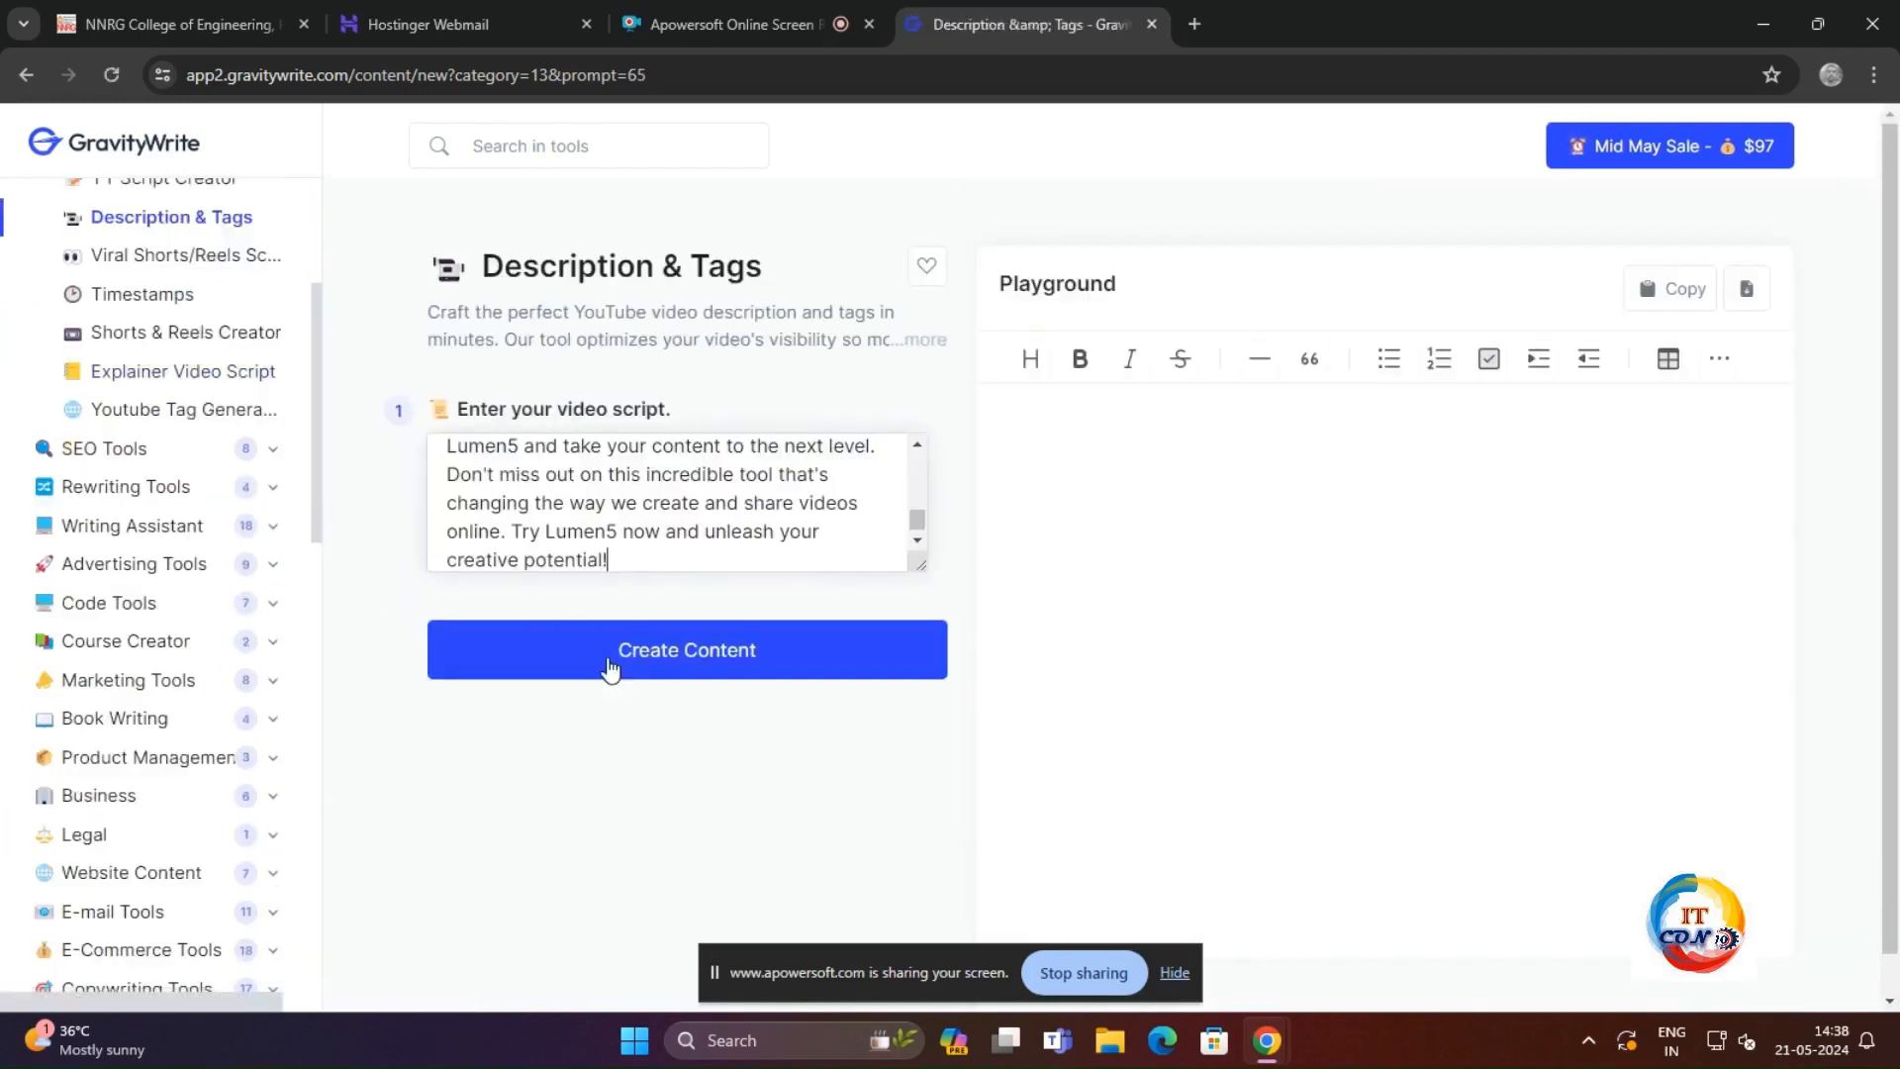
pyautogui.click(700, 657)
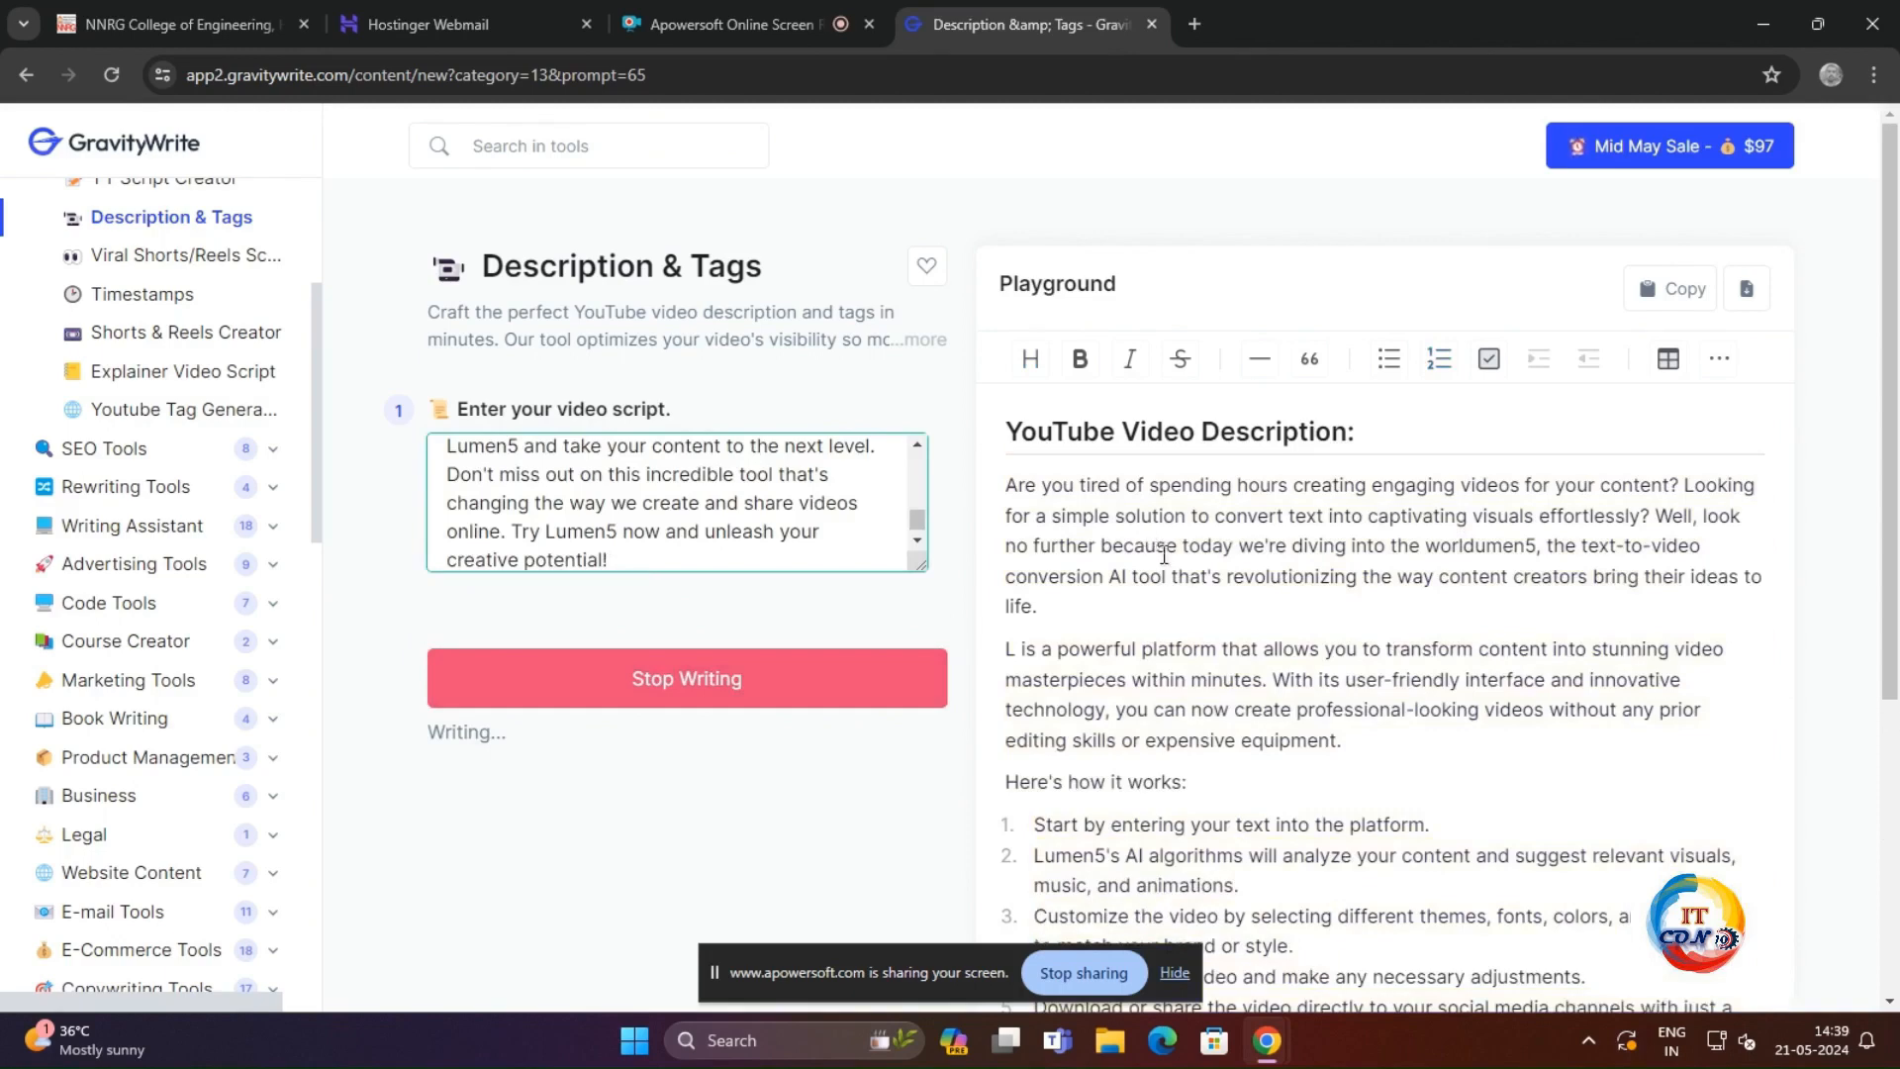
# Step: Read through the generated YouTube description, video tags and hashtags, dismissing the one-time offer pop-up
pyautogui.scroll(-2, 1209, 629)
pyautogui.scroll(-5, 1210, 629)
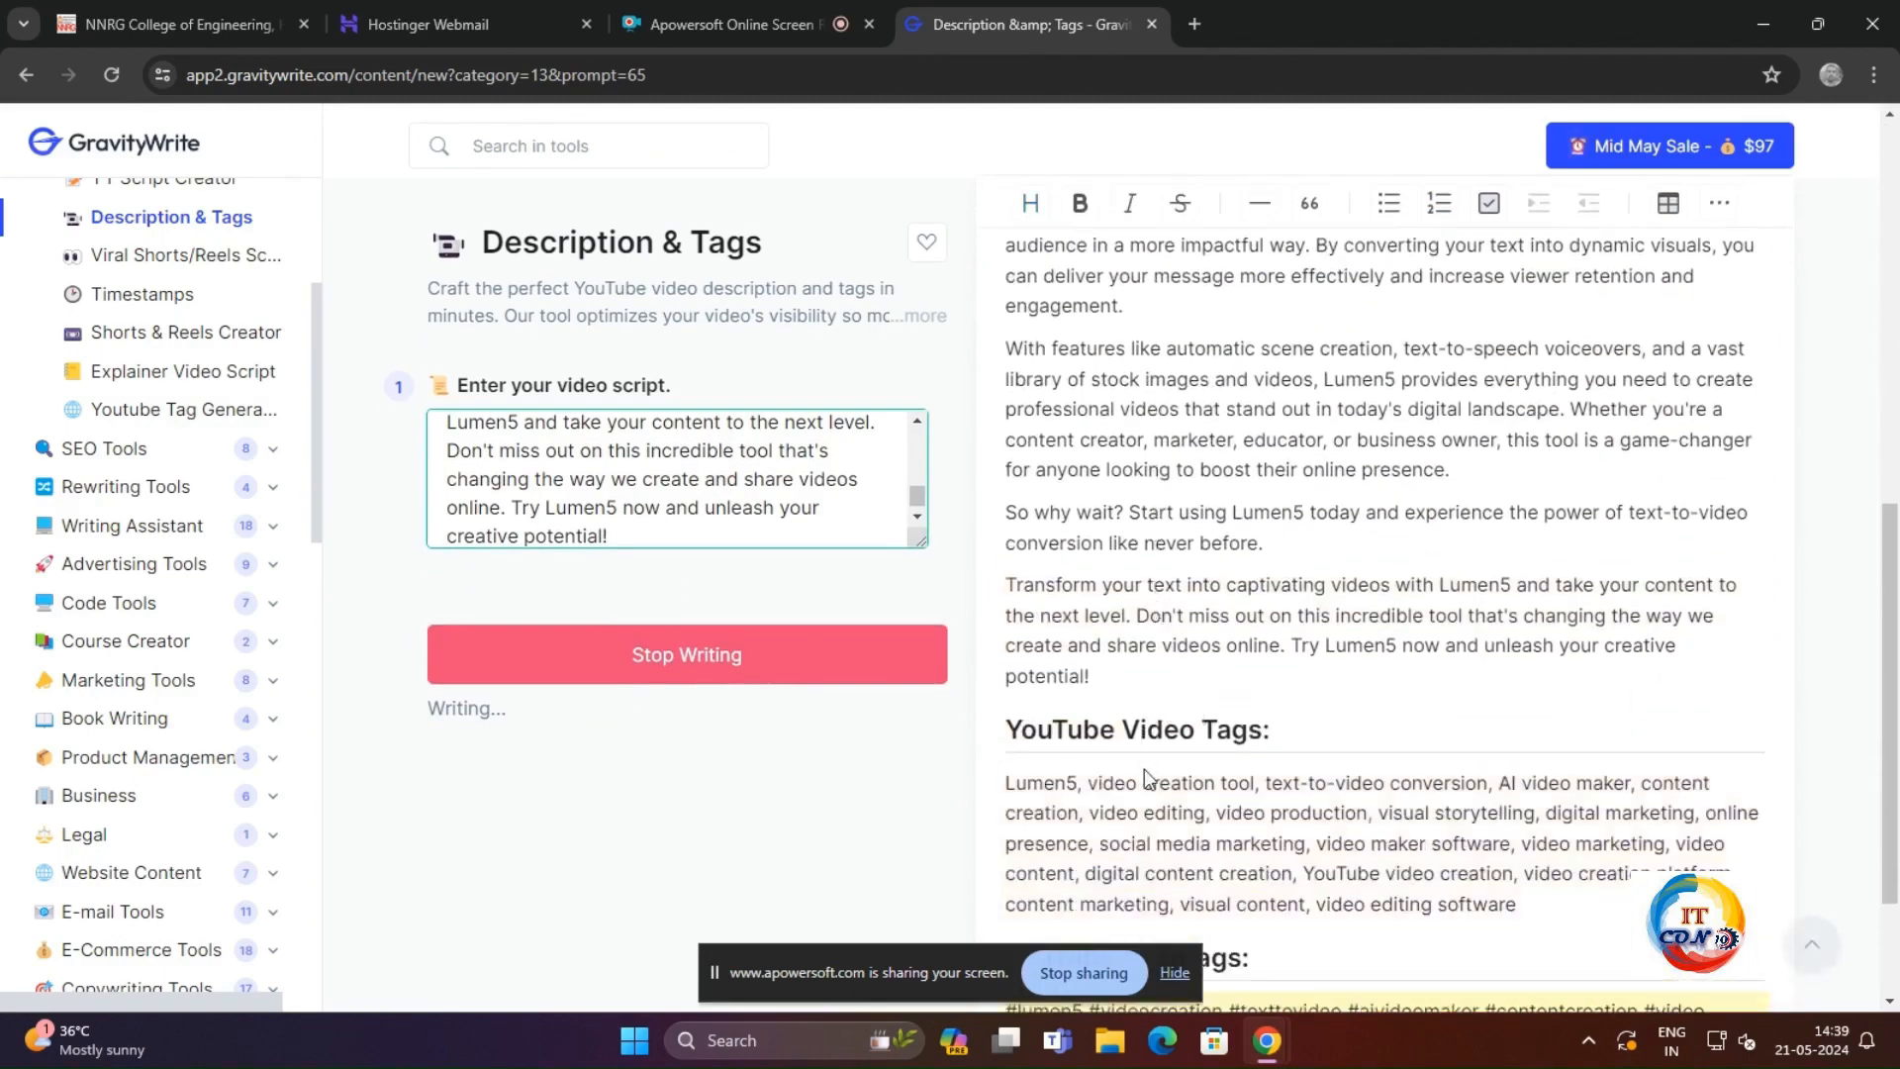
pyautogui.scroll(-2, 1196, 752)
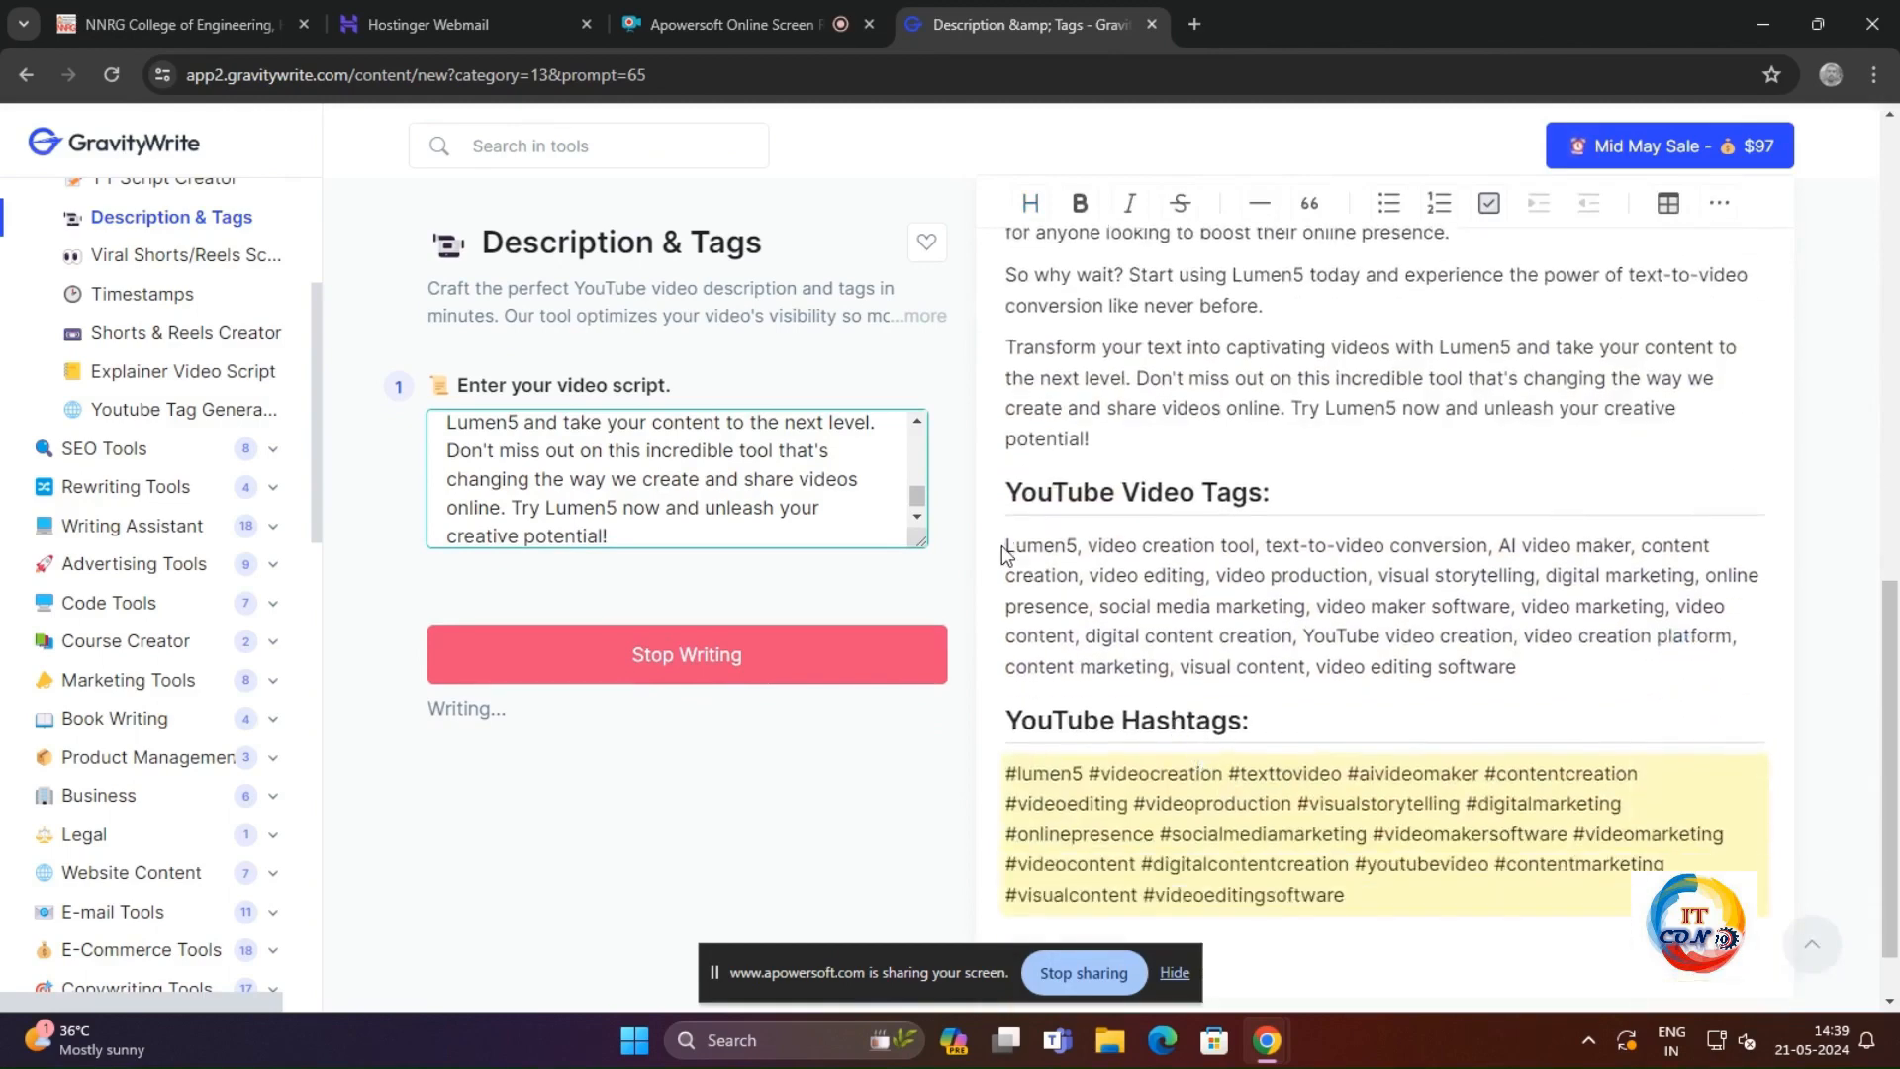
pyautogui.moveTo(1003, 548); pyautogui.dragTo(1074, 550)
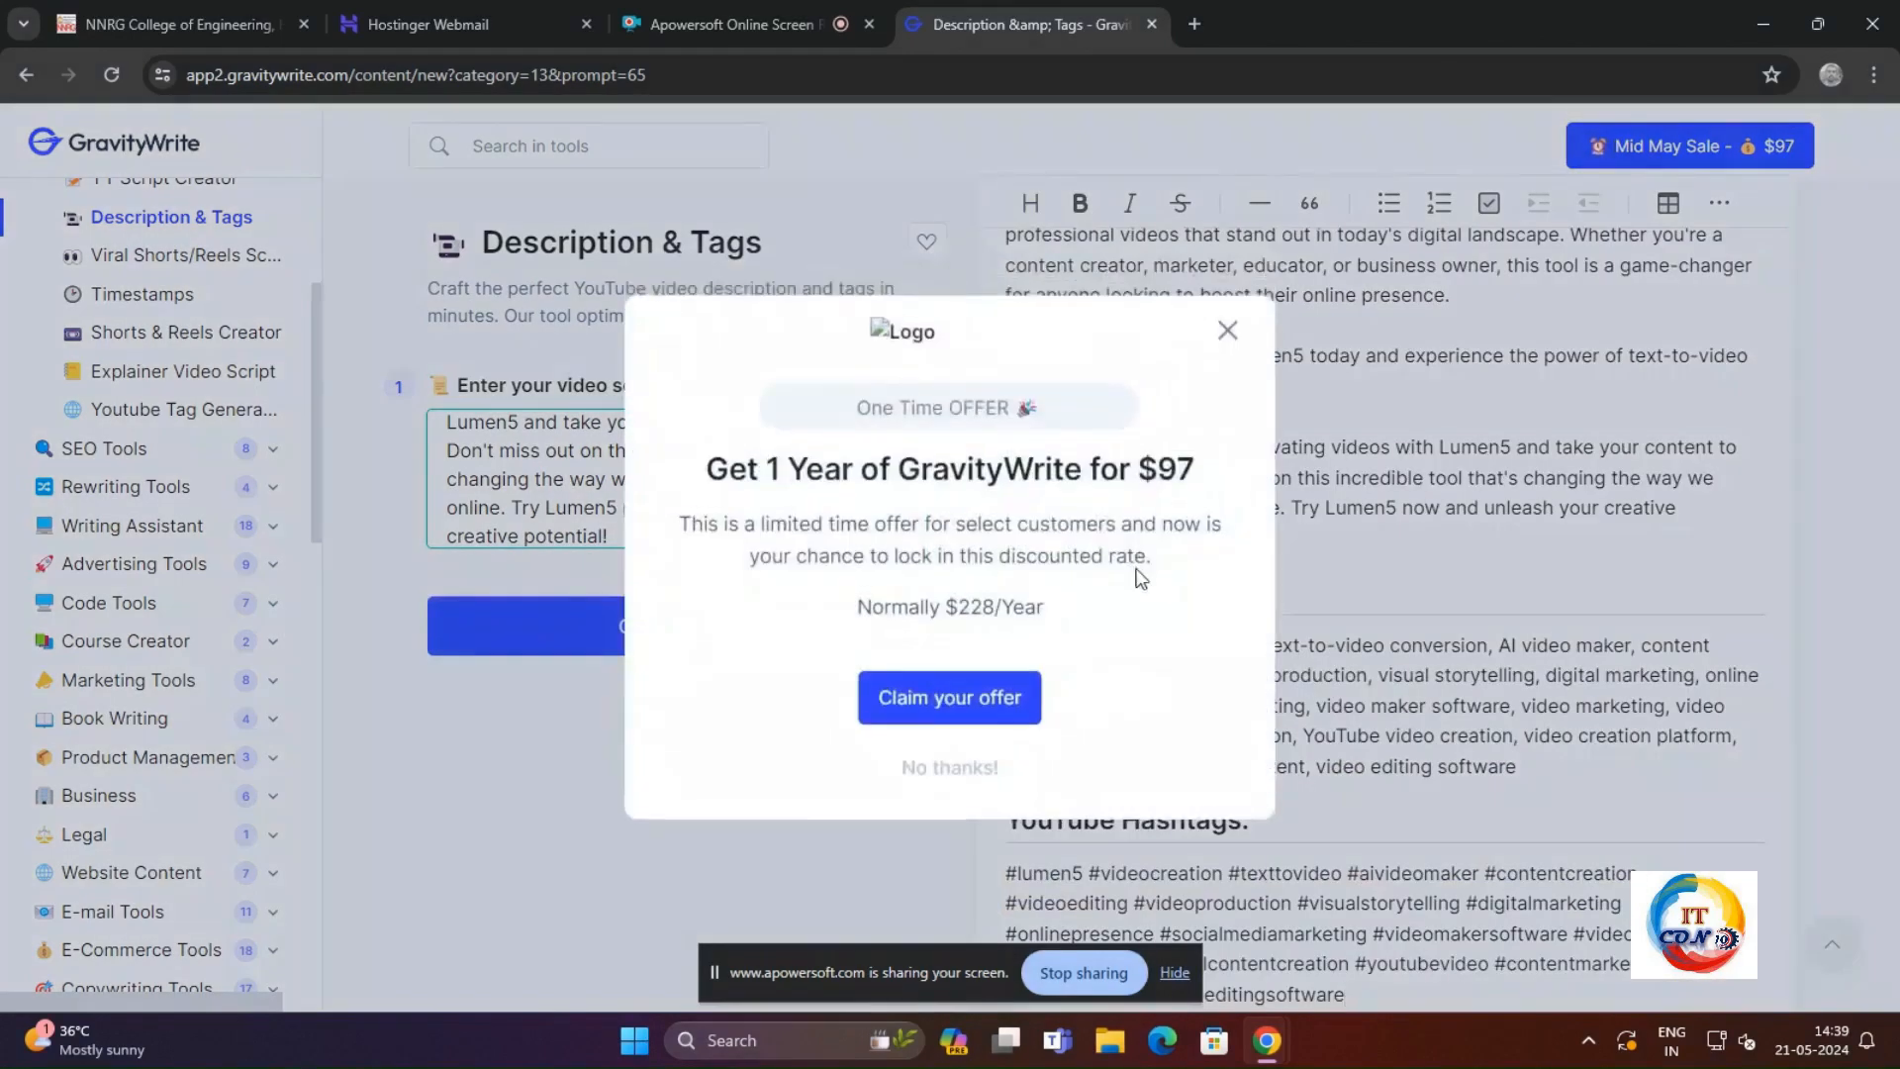
pyautogui.click(1227, 341)
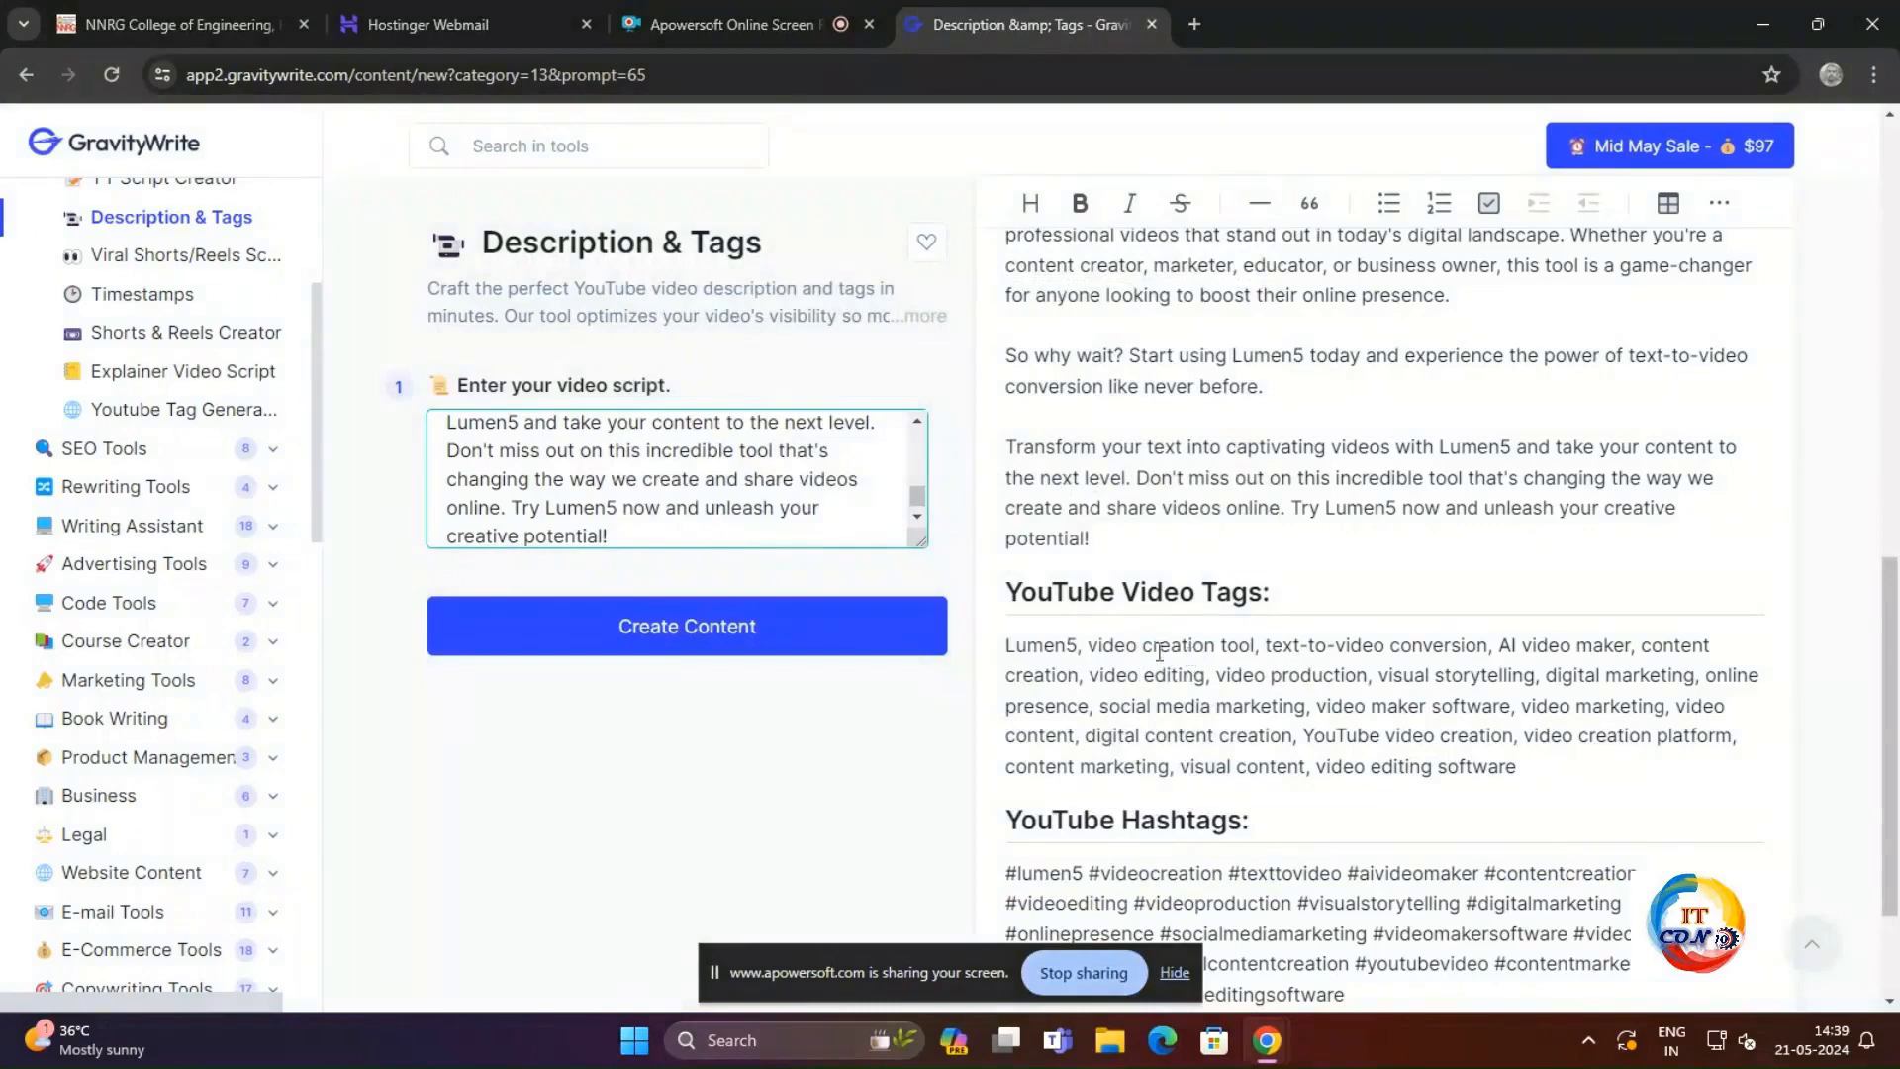
pyautogui.moveTo(1097, 645); pyautogui.dragTo(1694, 645)
pyautogui.moveTo(1016, 675); pyautogui.dragTo(1167, 675)
pyautogui.moveTo(1184, 675); pyautogui.dragTo(1759, 677)
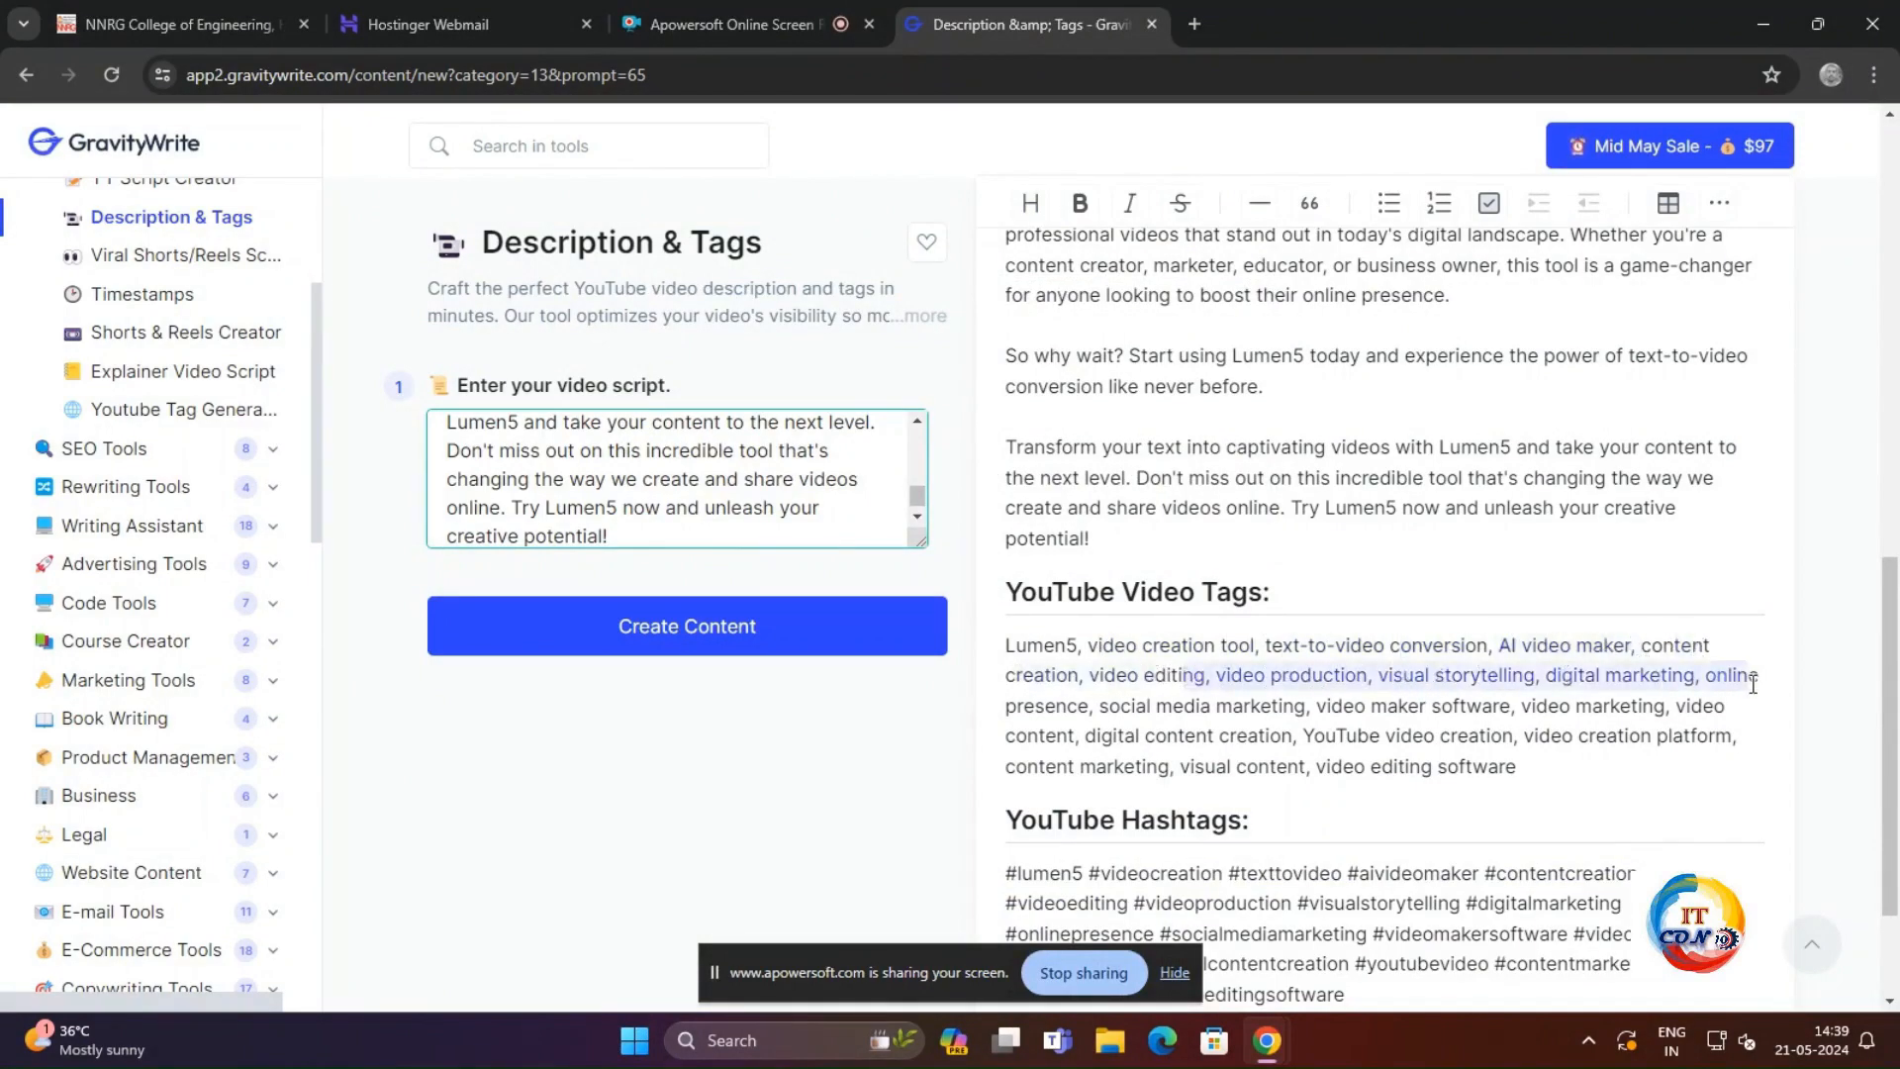
pyautogui.scroll(-2, 1235, 781)
pyautogui.moveTo(1079, 725); pyautogui.dragTo(1508, 739)
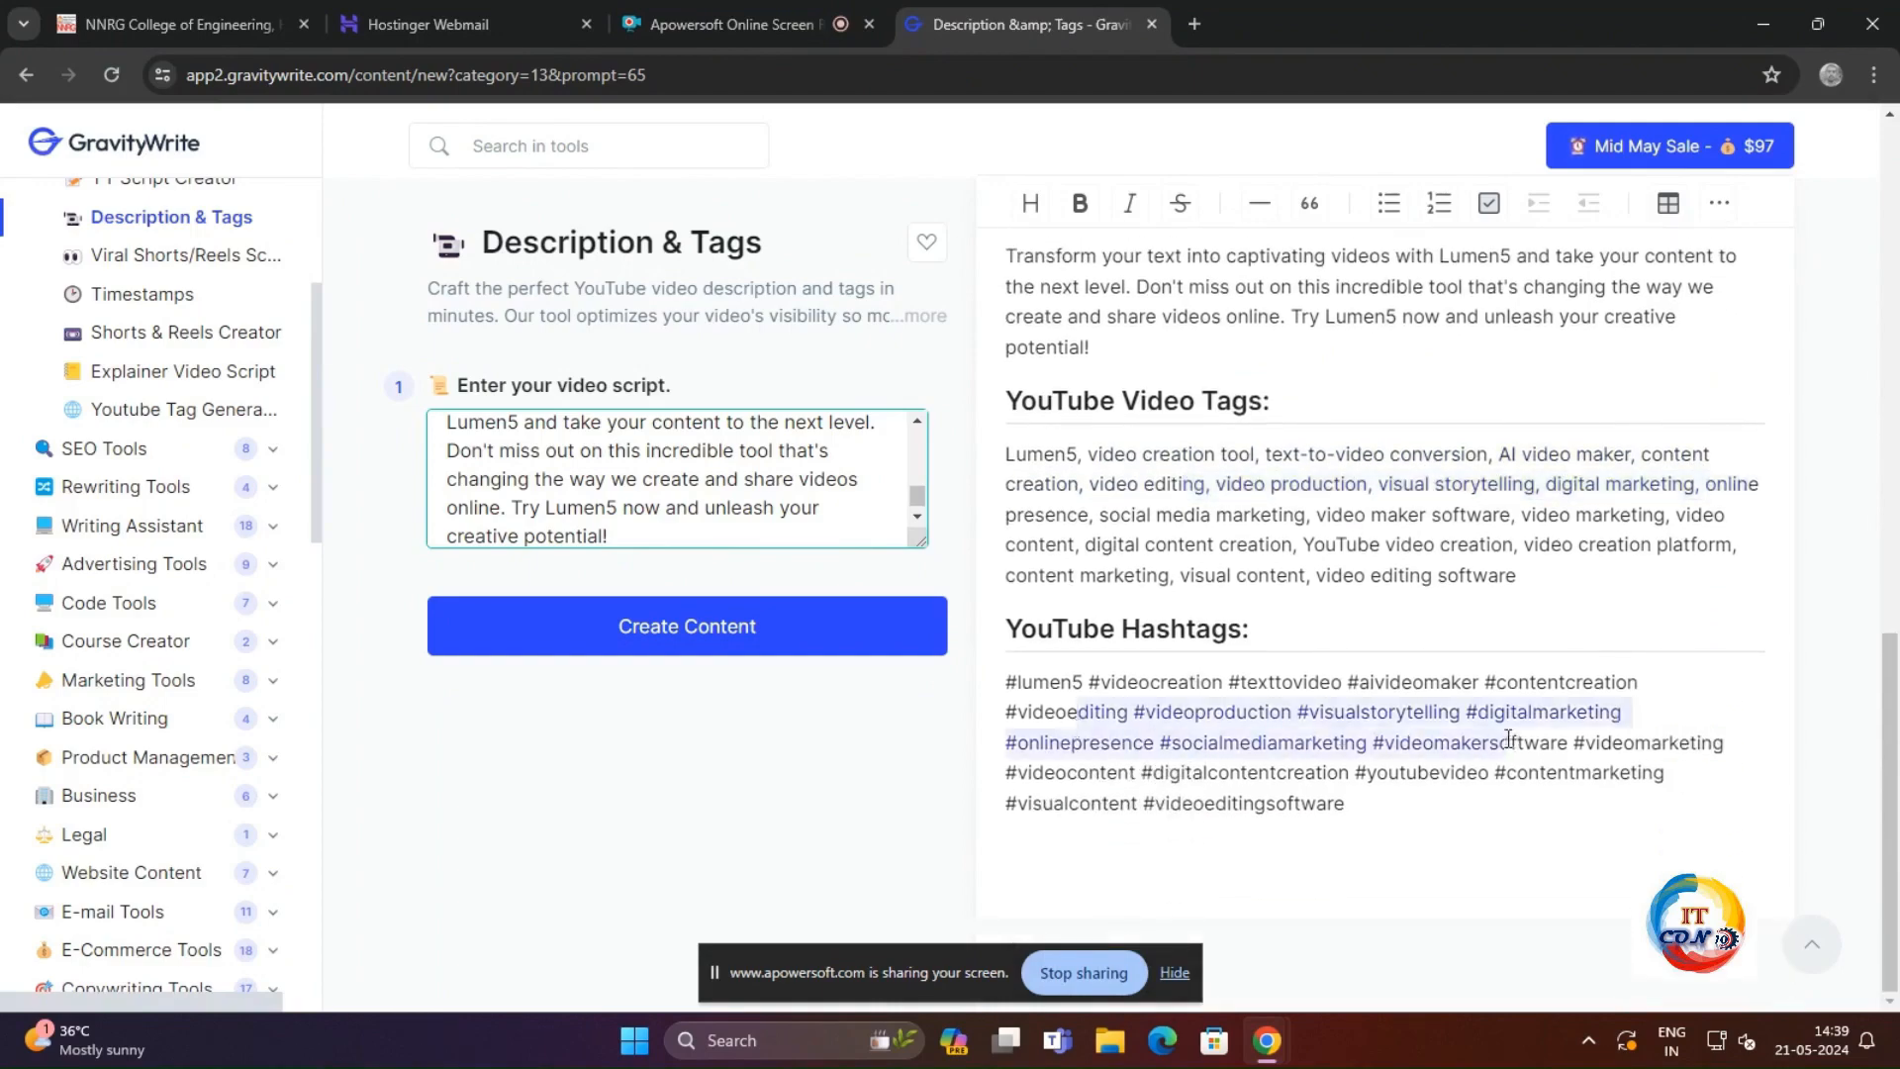
pyautogui.click(1192, 783)
pyautogui.scroll(8, 1223, 754)
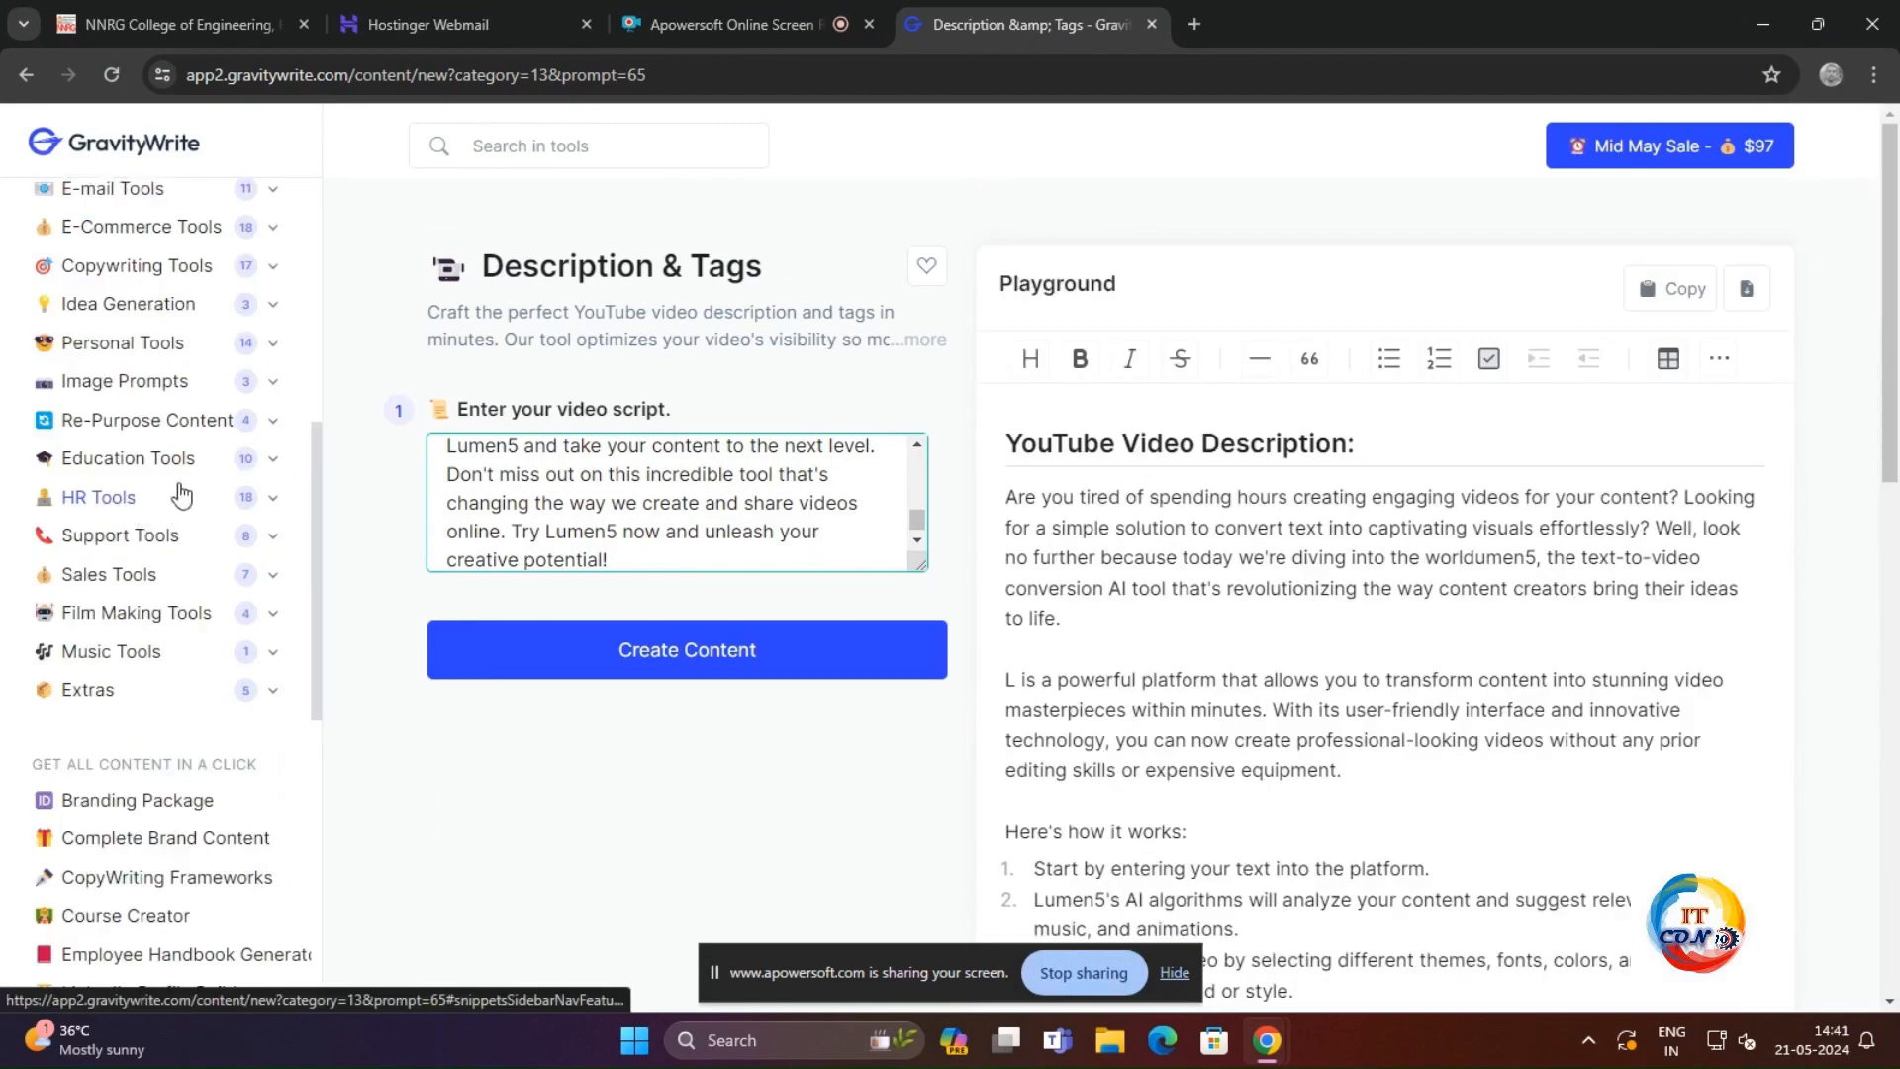
# Step: In the Education Tools' Lesson Plan Generator, set grade level 7, subject Mathematics and lesson topic "fractions"
pyautogui.click(269, 459)
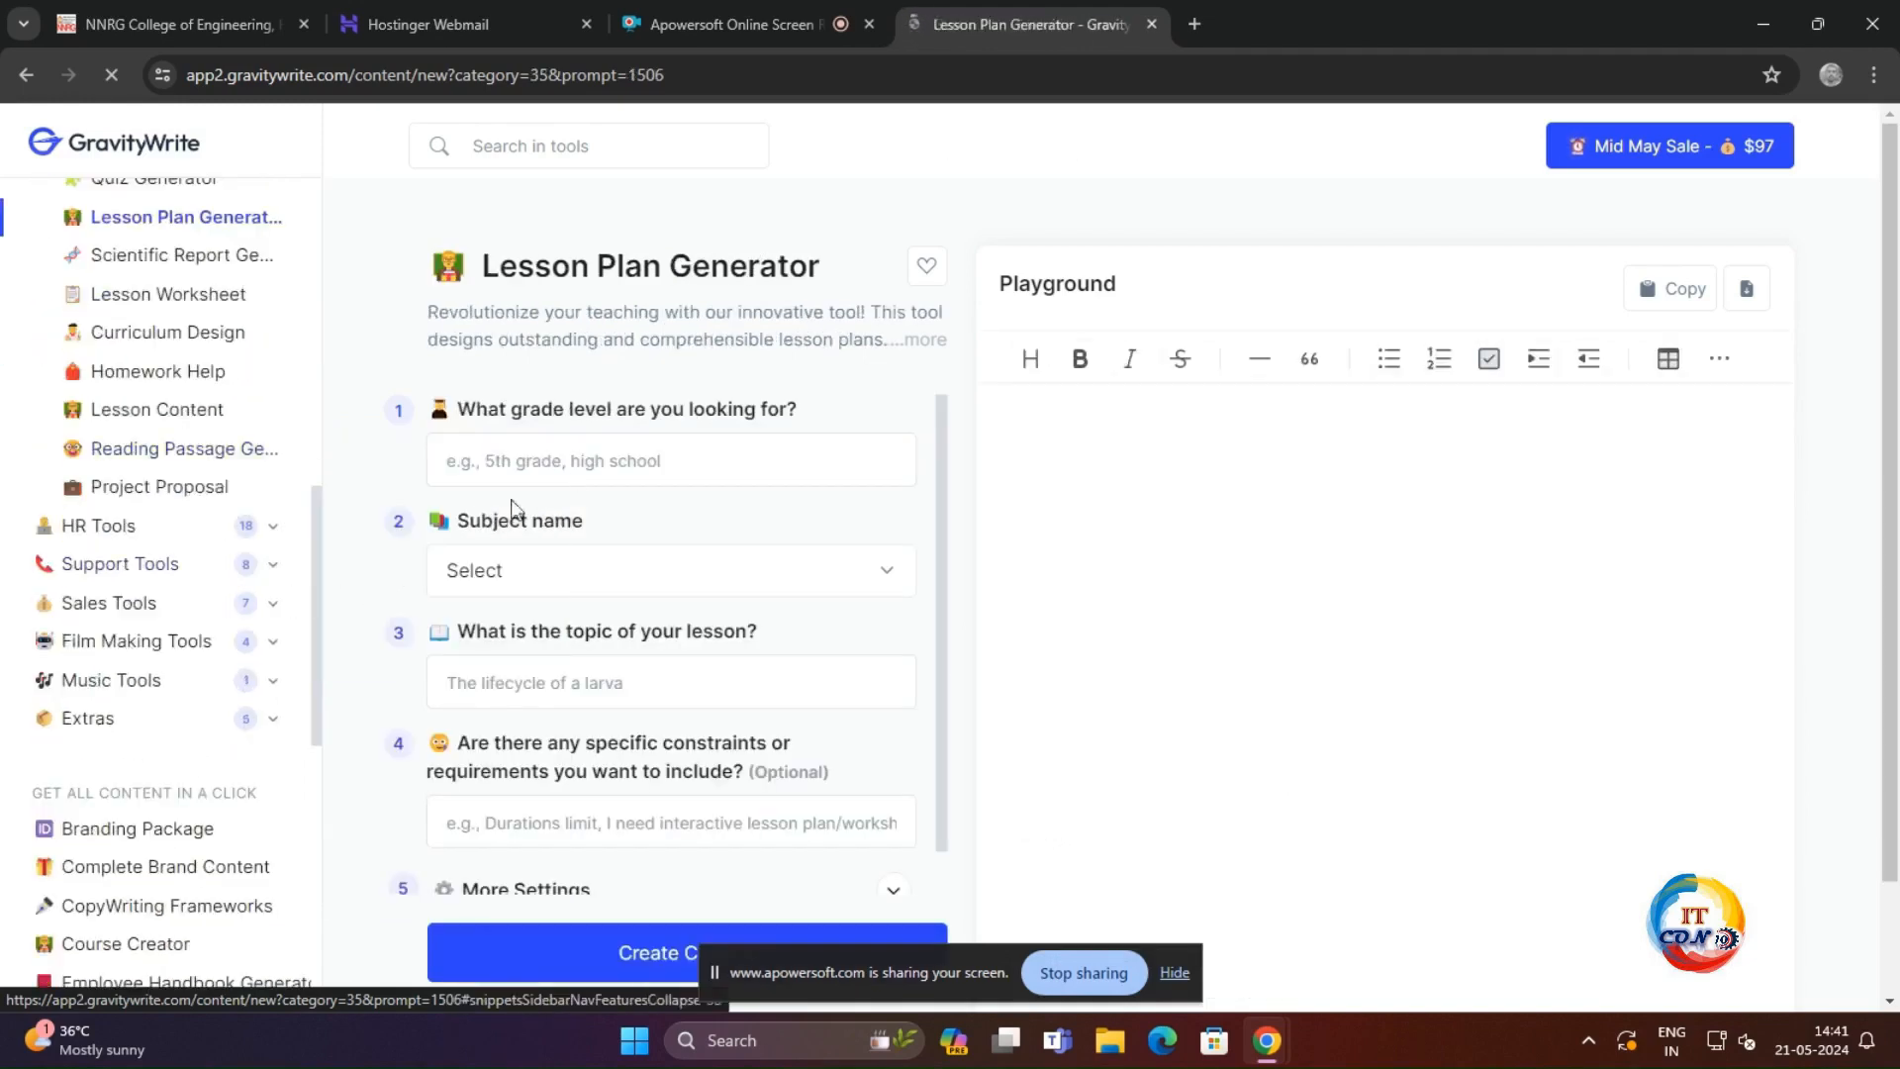
pyautogui.click(560, 458)
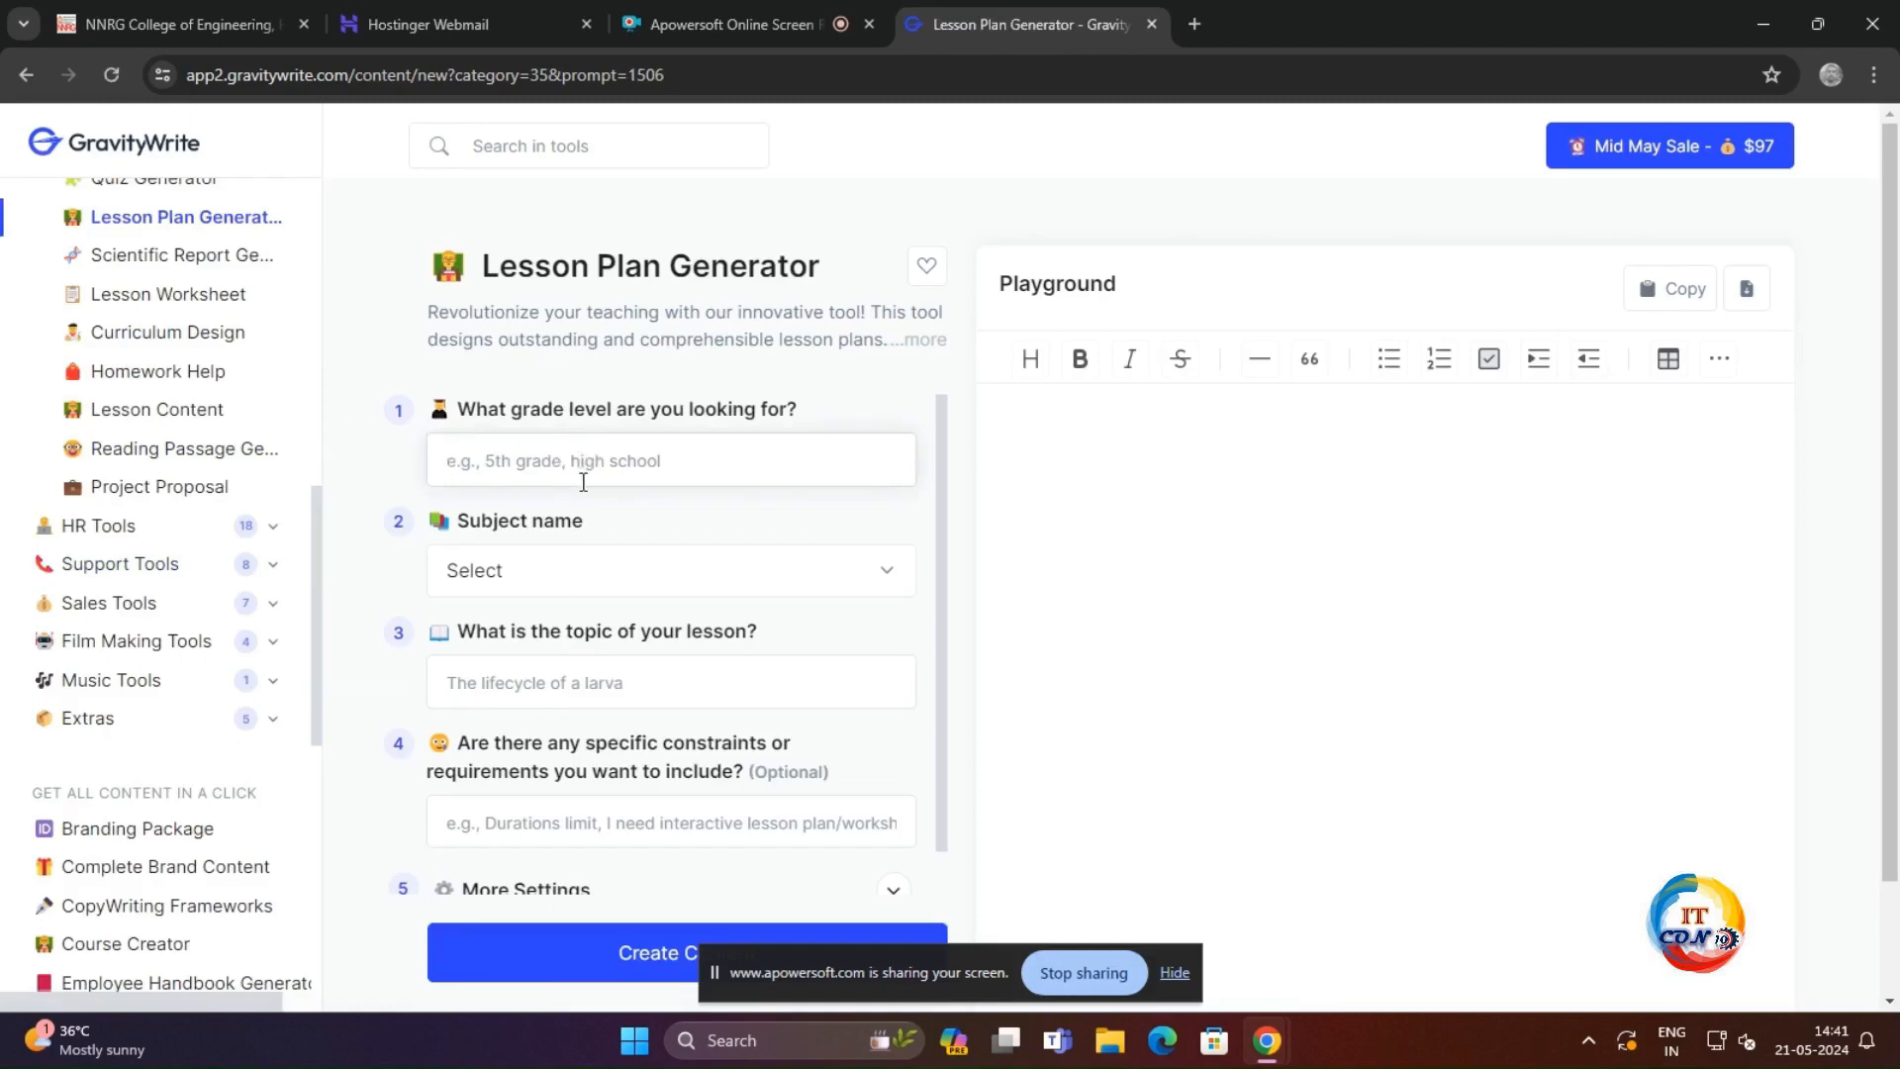
pyautogui.write('7')
pyautogui.click(534, 570)
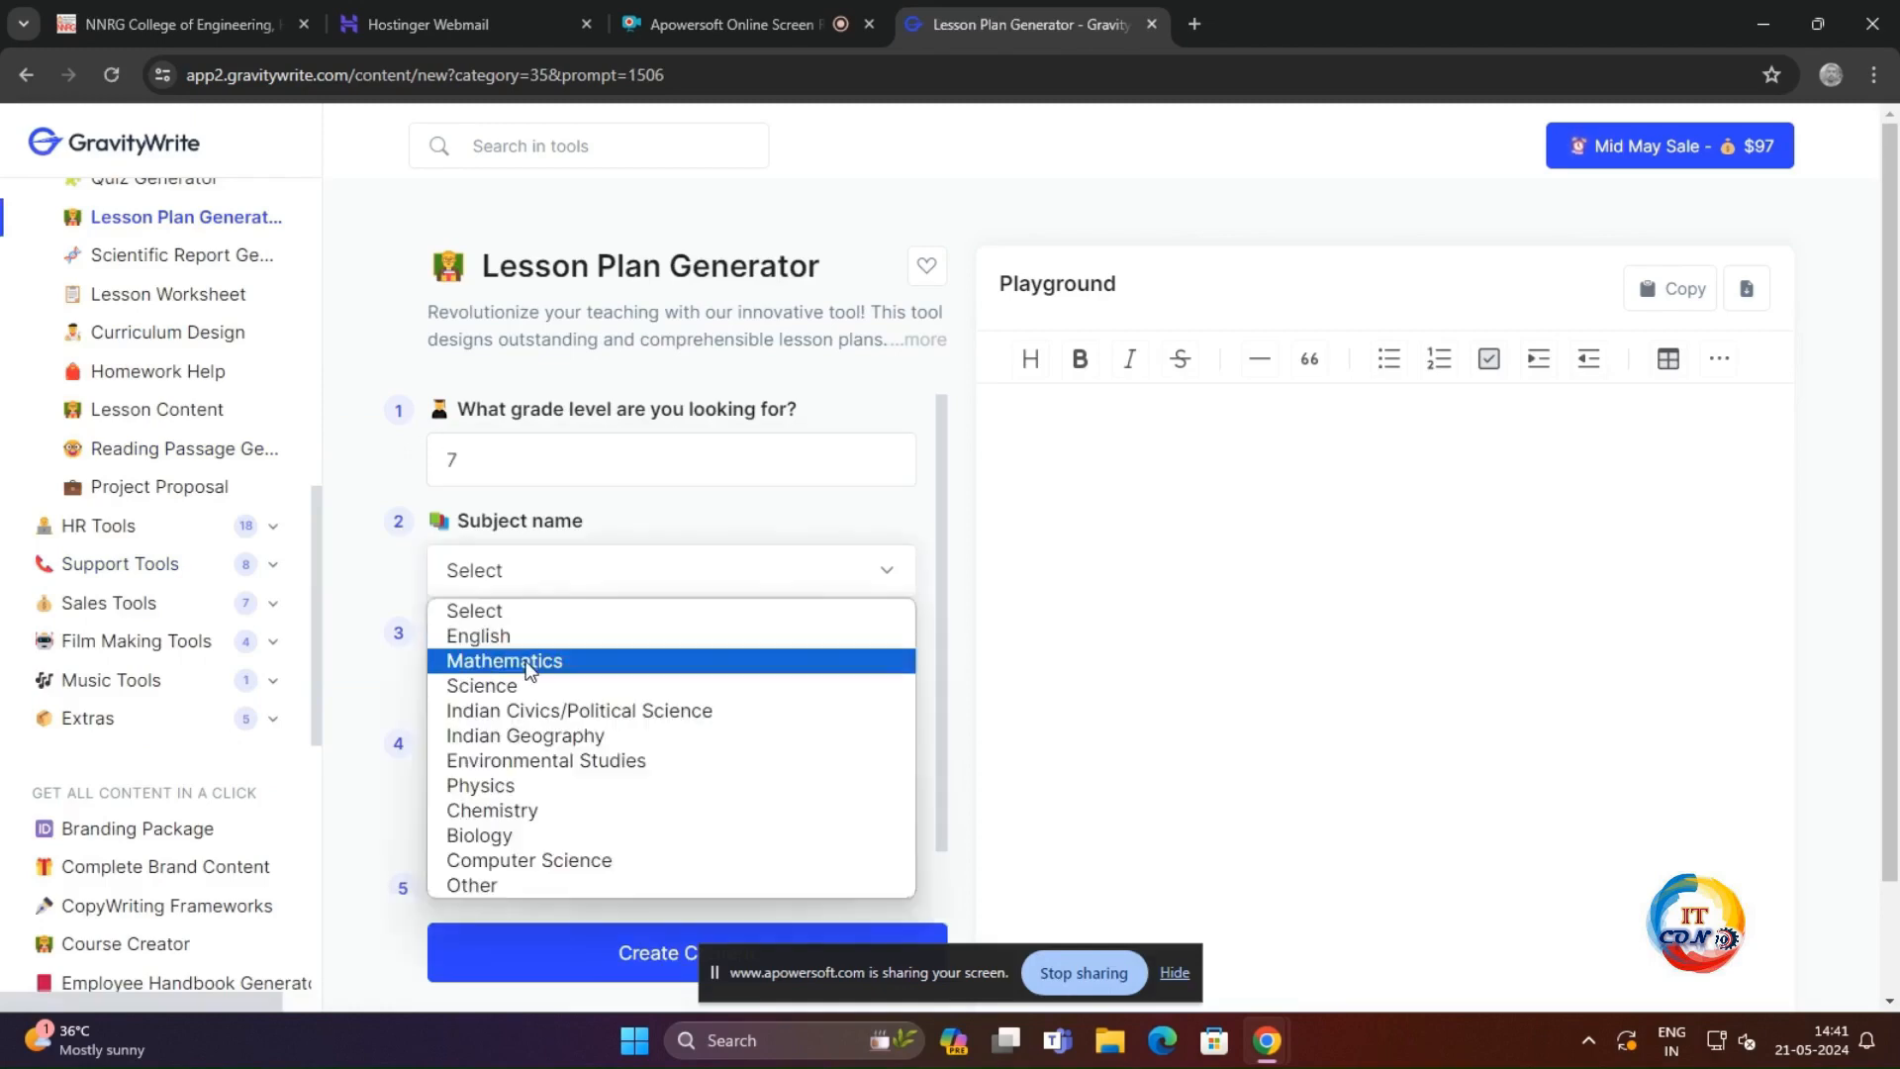
pyautogui.click(527, 661)
pyautogui.click(572, 687)
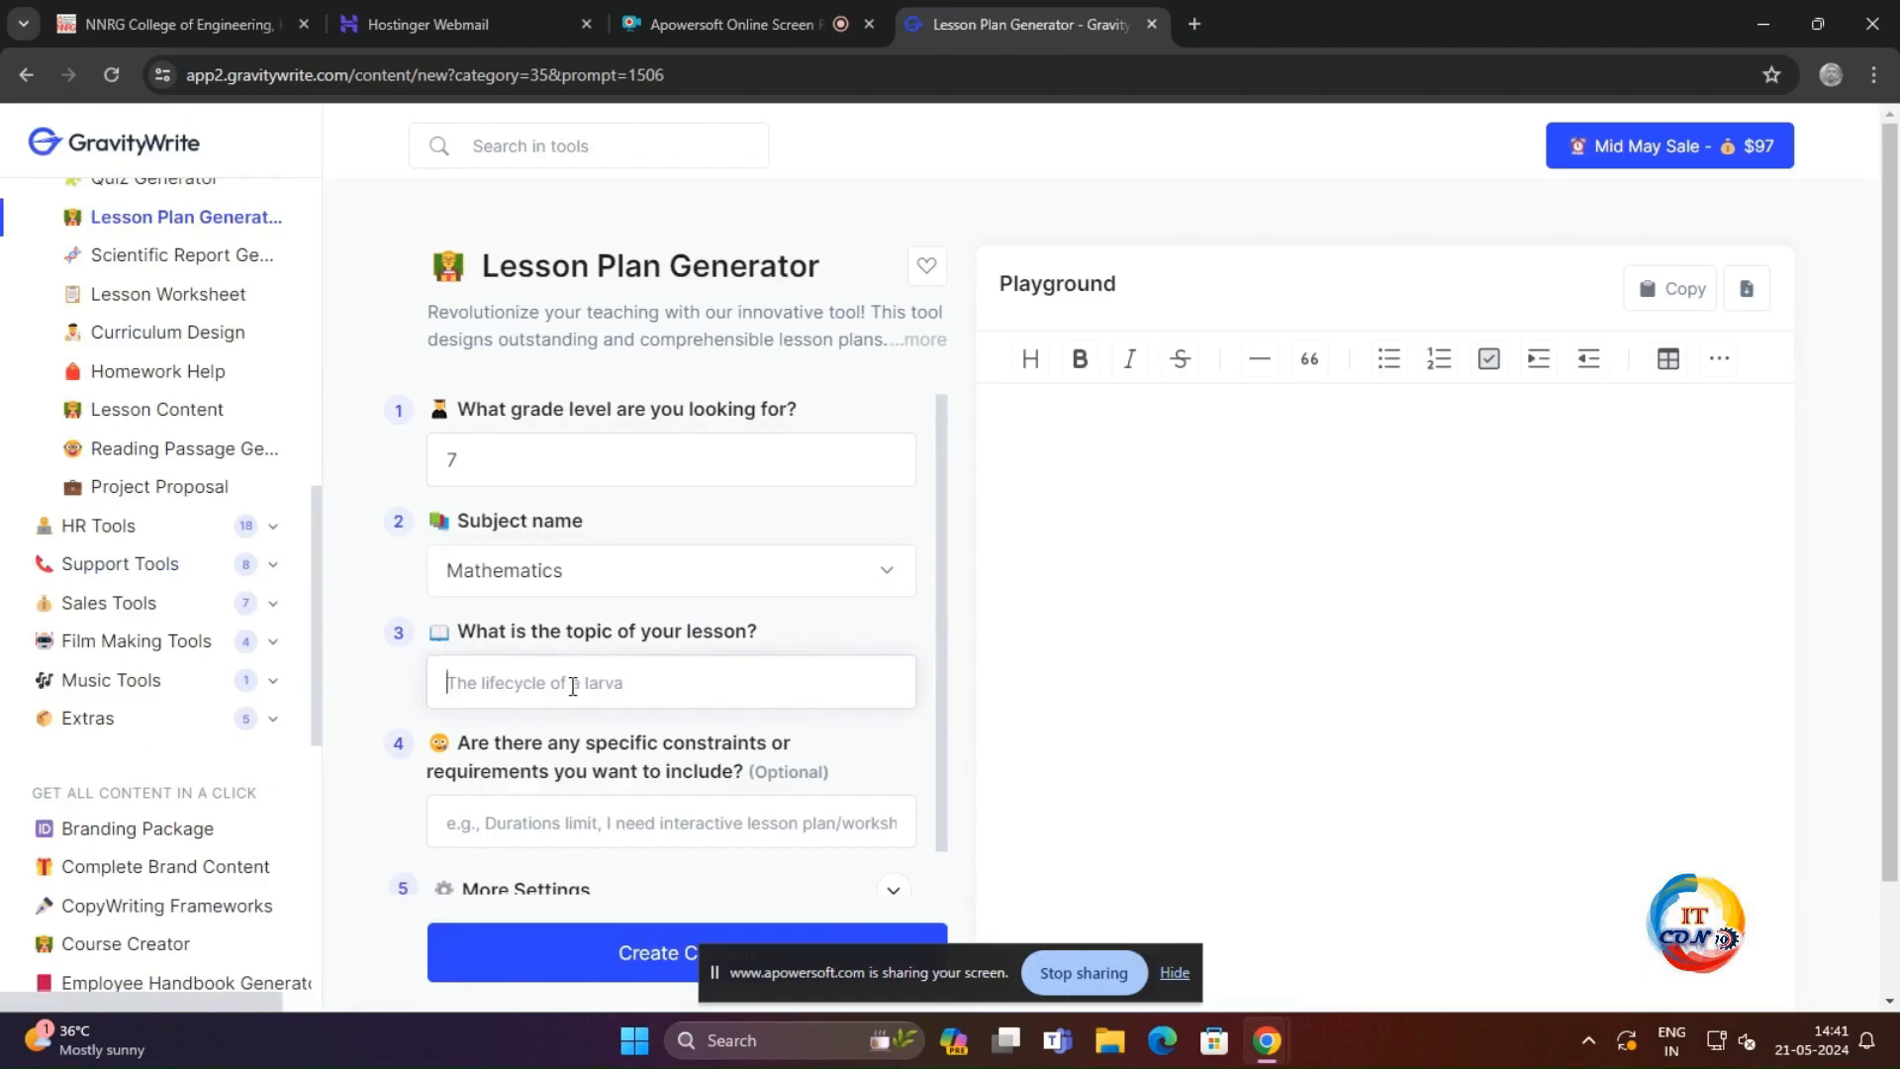
pyautogui.write('fractions')
# Step: Generate the fractions lesson plan without extra constraints and read through its objectives, materials, activities and assessment methods
pyautogui.scroll(-1, 686, 797)
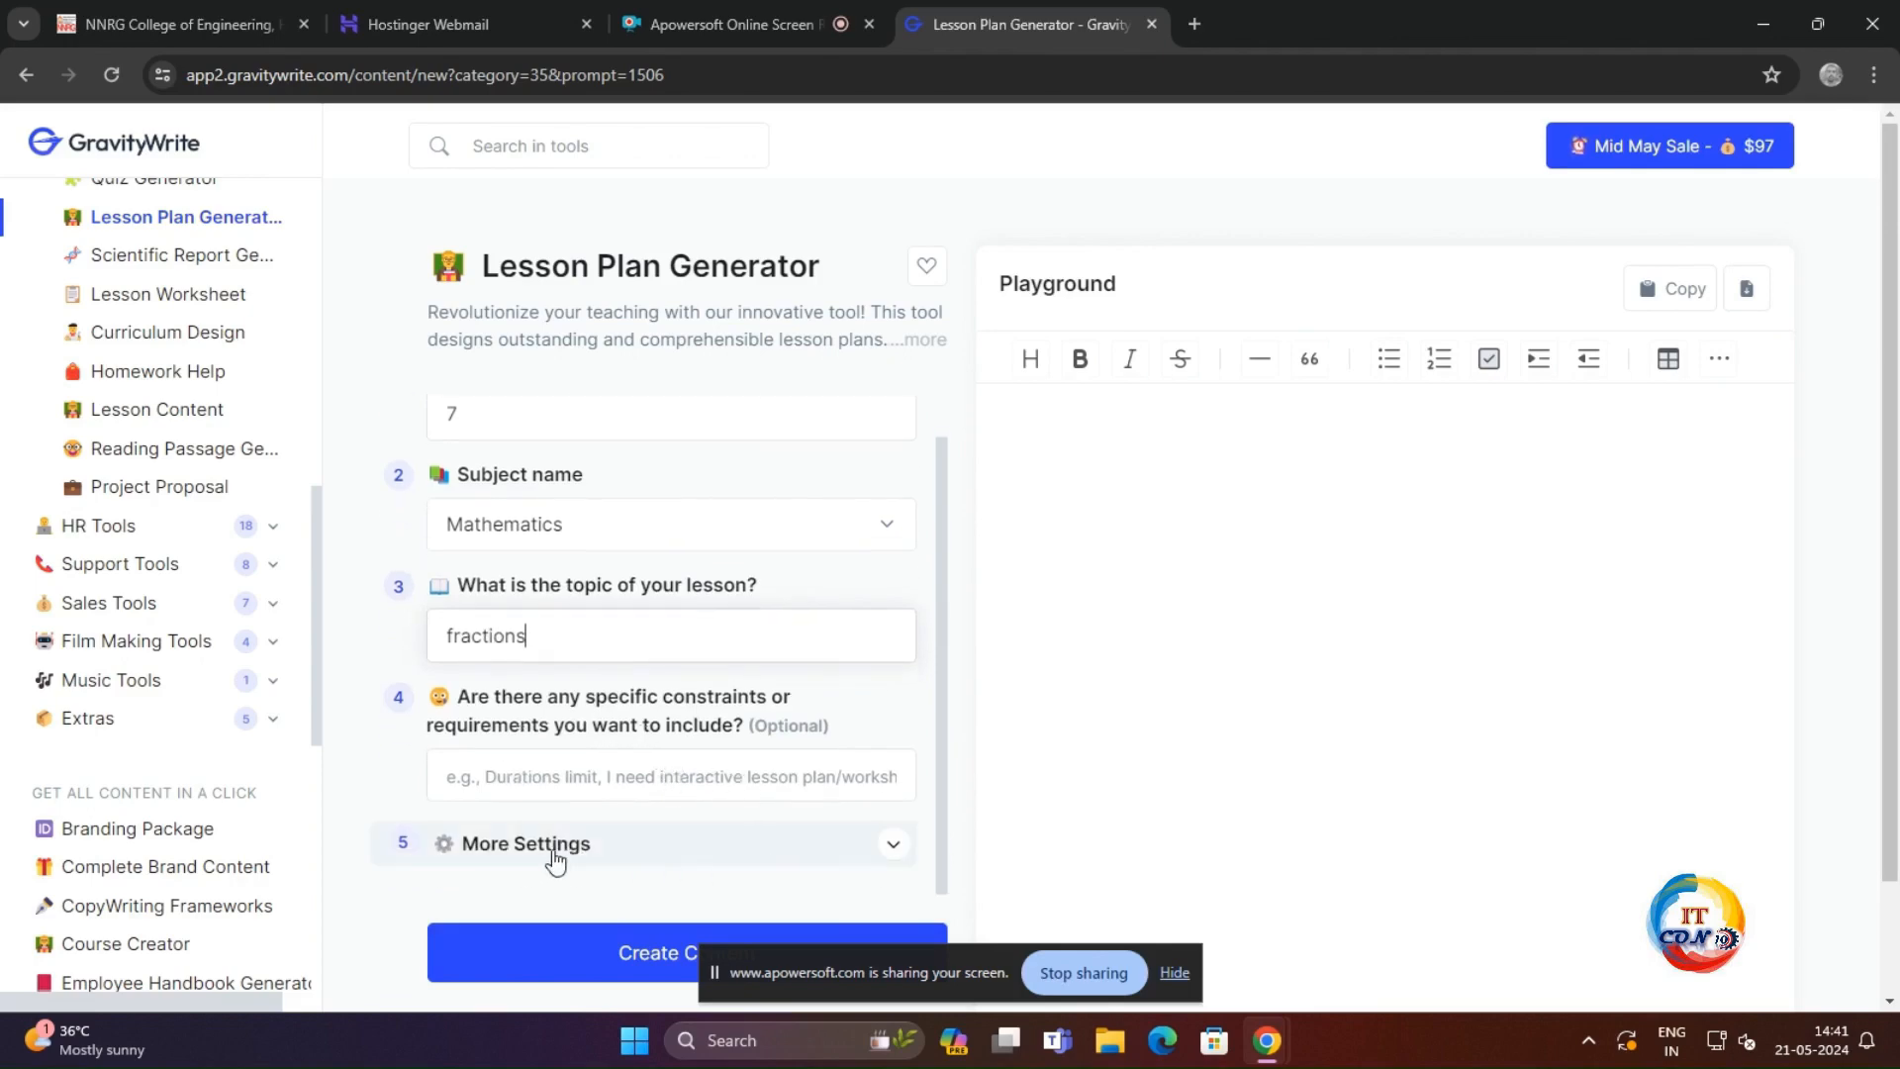
pyautogui.scroll(-2, 552, 857)
pyautogui.click(701, 834)
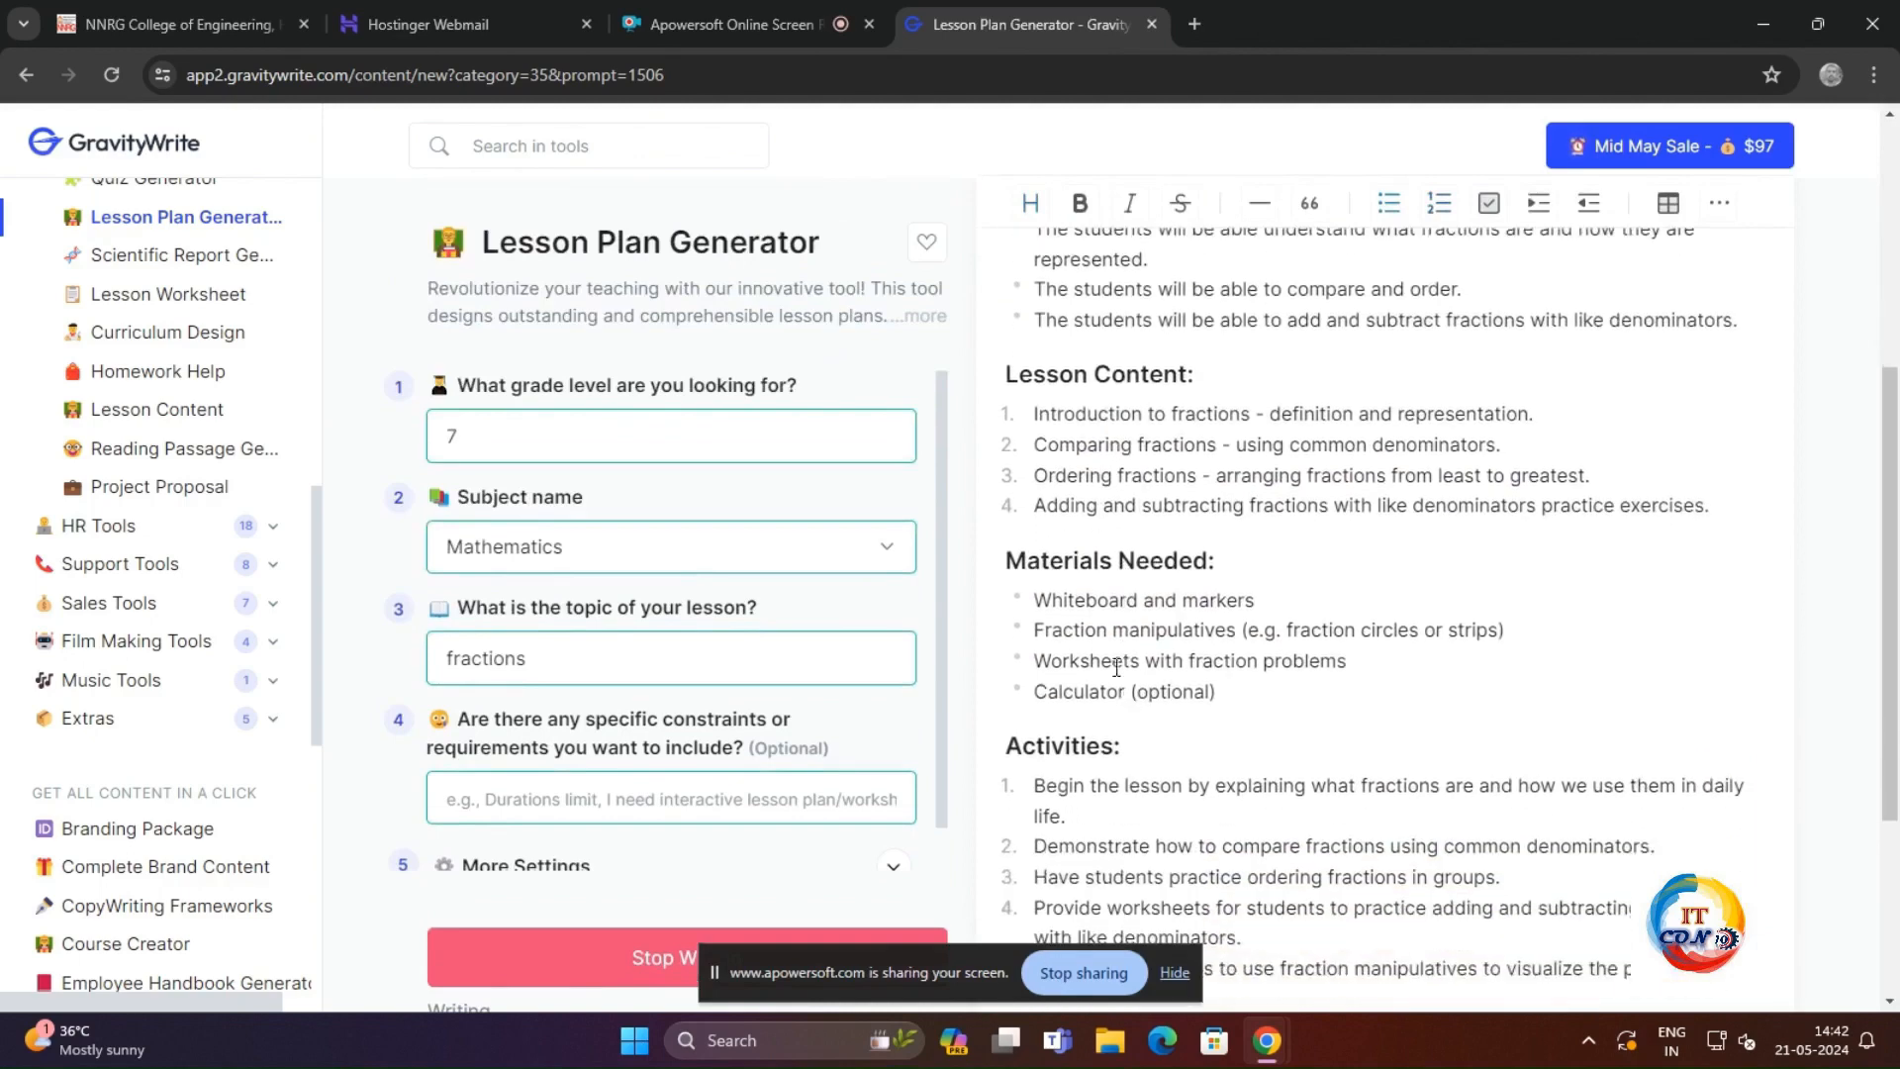
pyautogui.moveTo(1036, 600); pyautogui.dragTo(1305, 687)
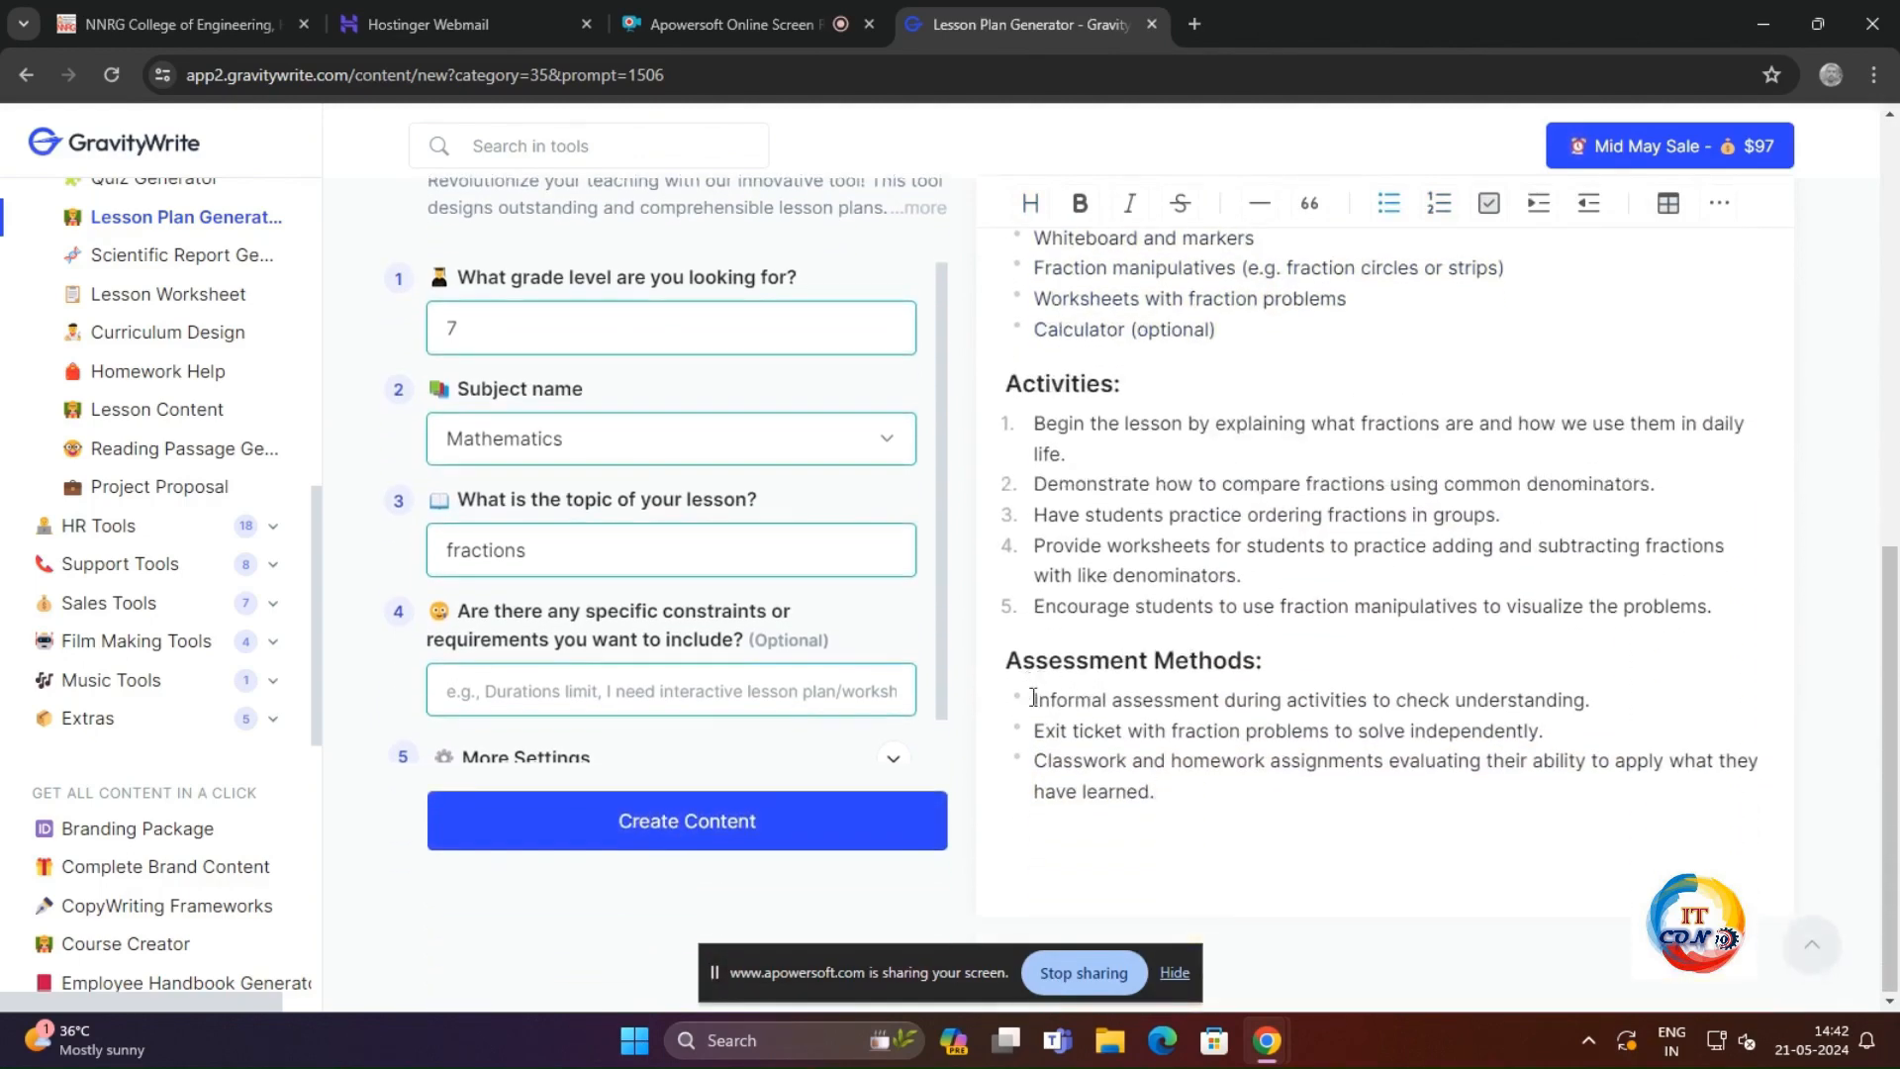
pyautogui.scroll(7, 1113, 711)
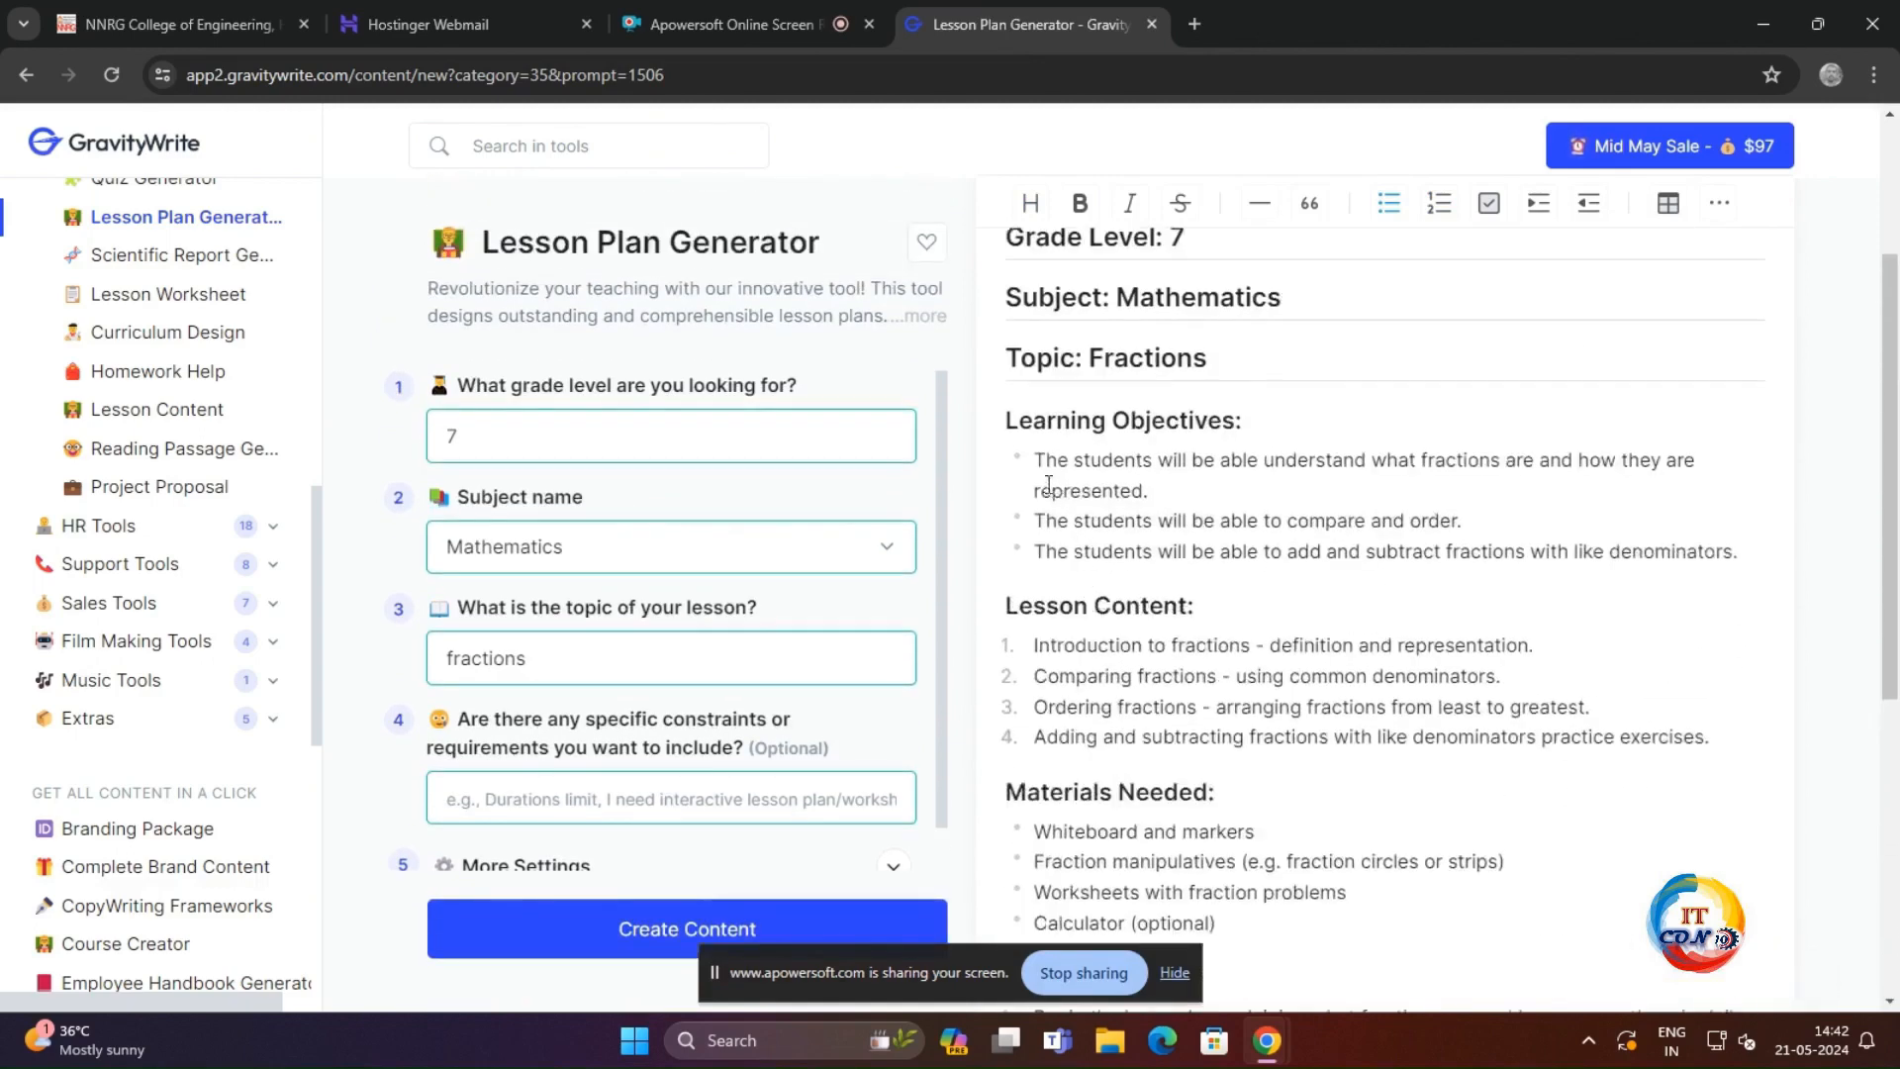
pyautogui.scroll(5, 1039, 442)
pyautogui.scroll(2, 159, 415)
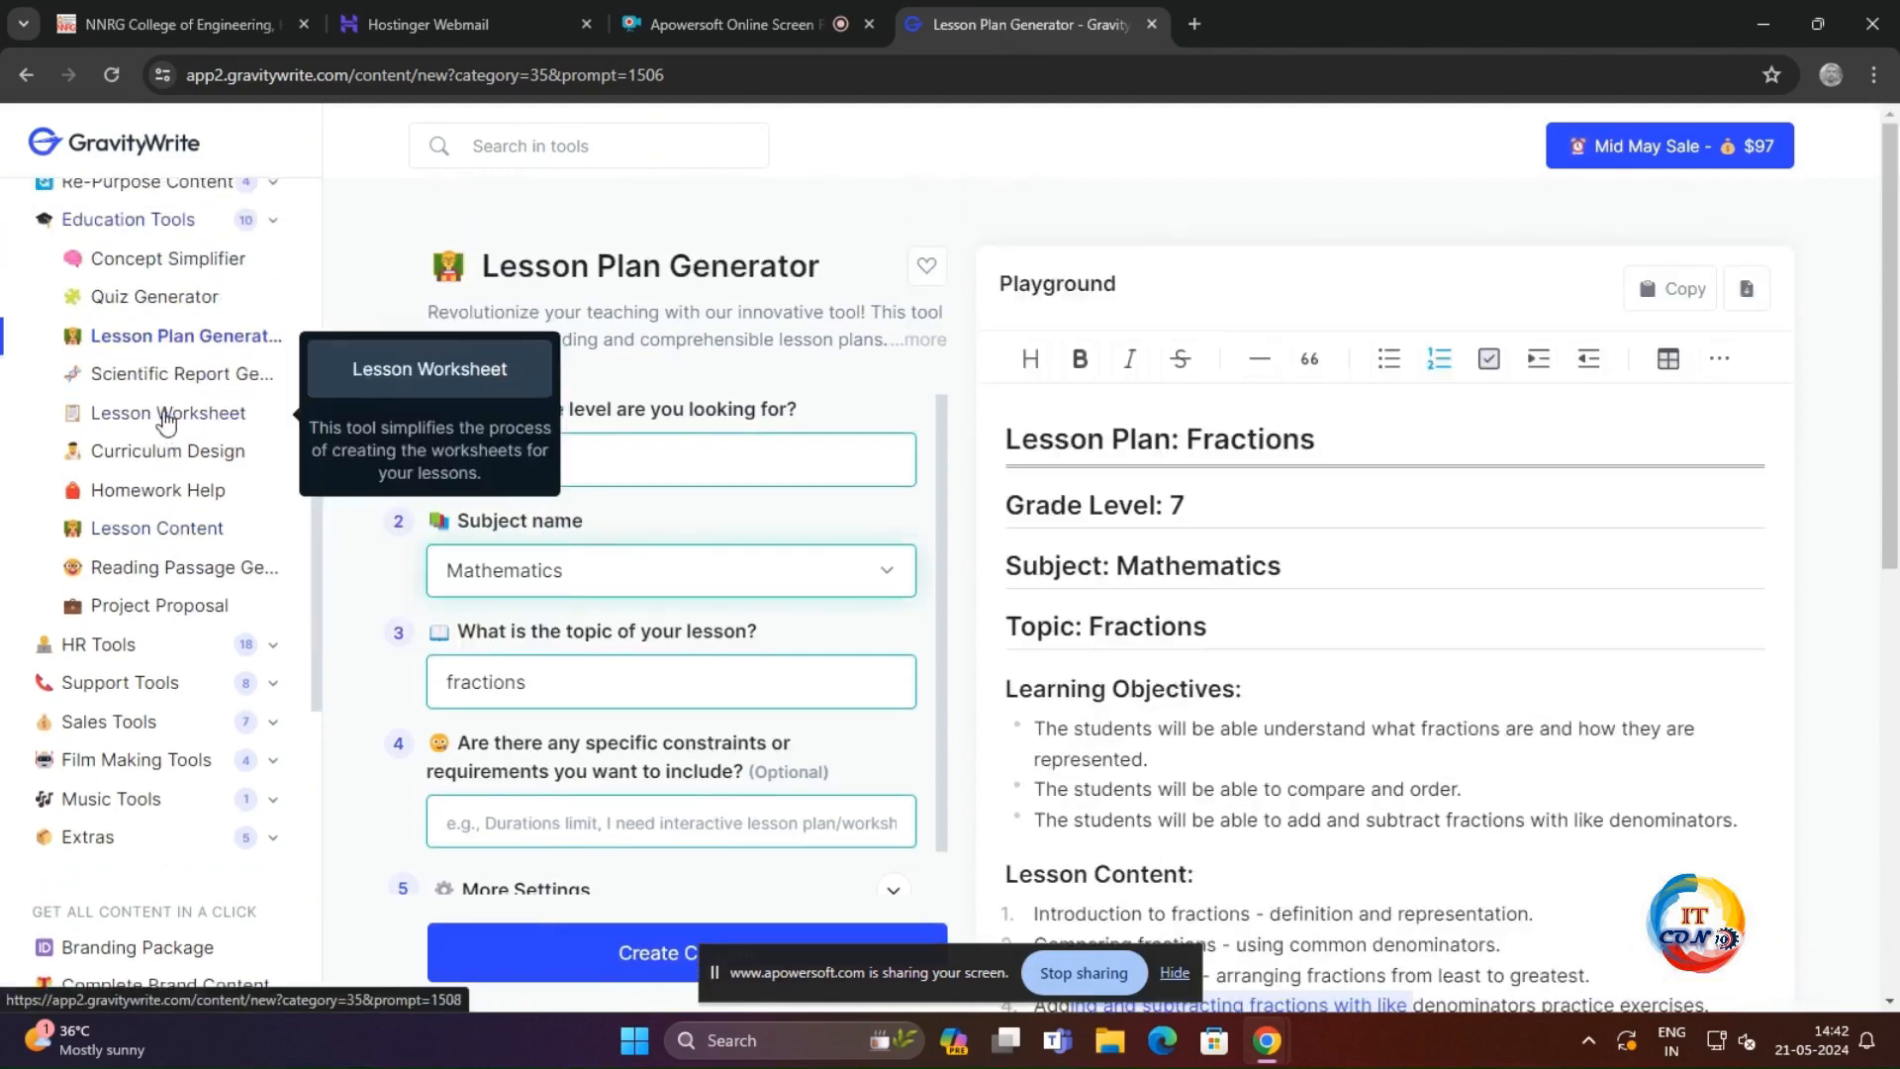
# Step: In the Curriculum Design tool, choose the field Engineering & Technology and enter "DIGITAL ELECTRONICS" as the subject name
pyautogui.scroll(1, 173, 425)
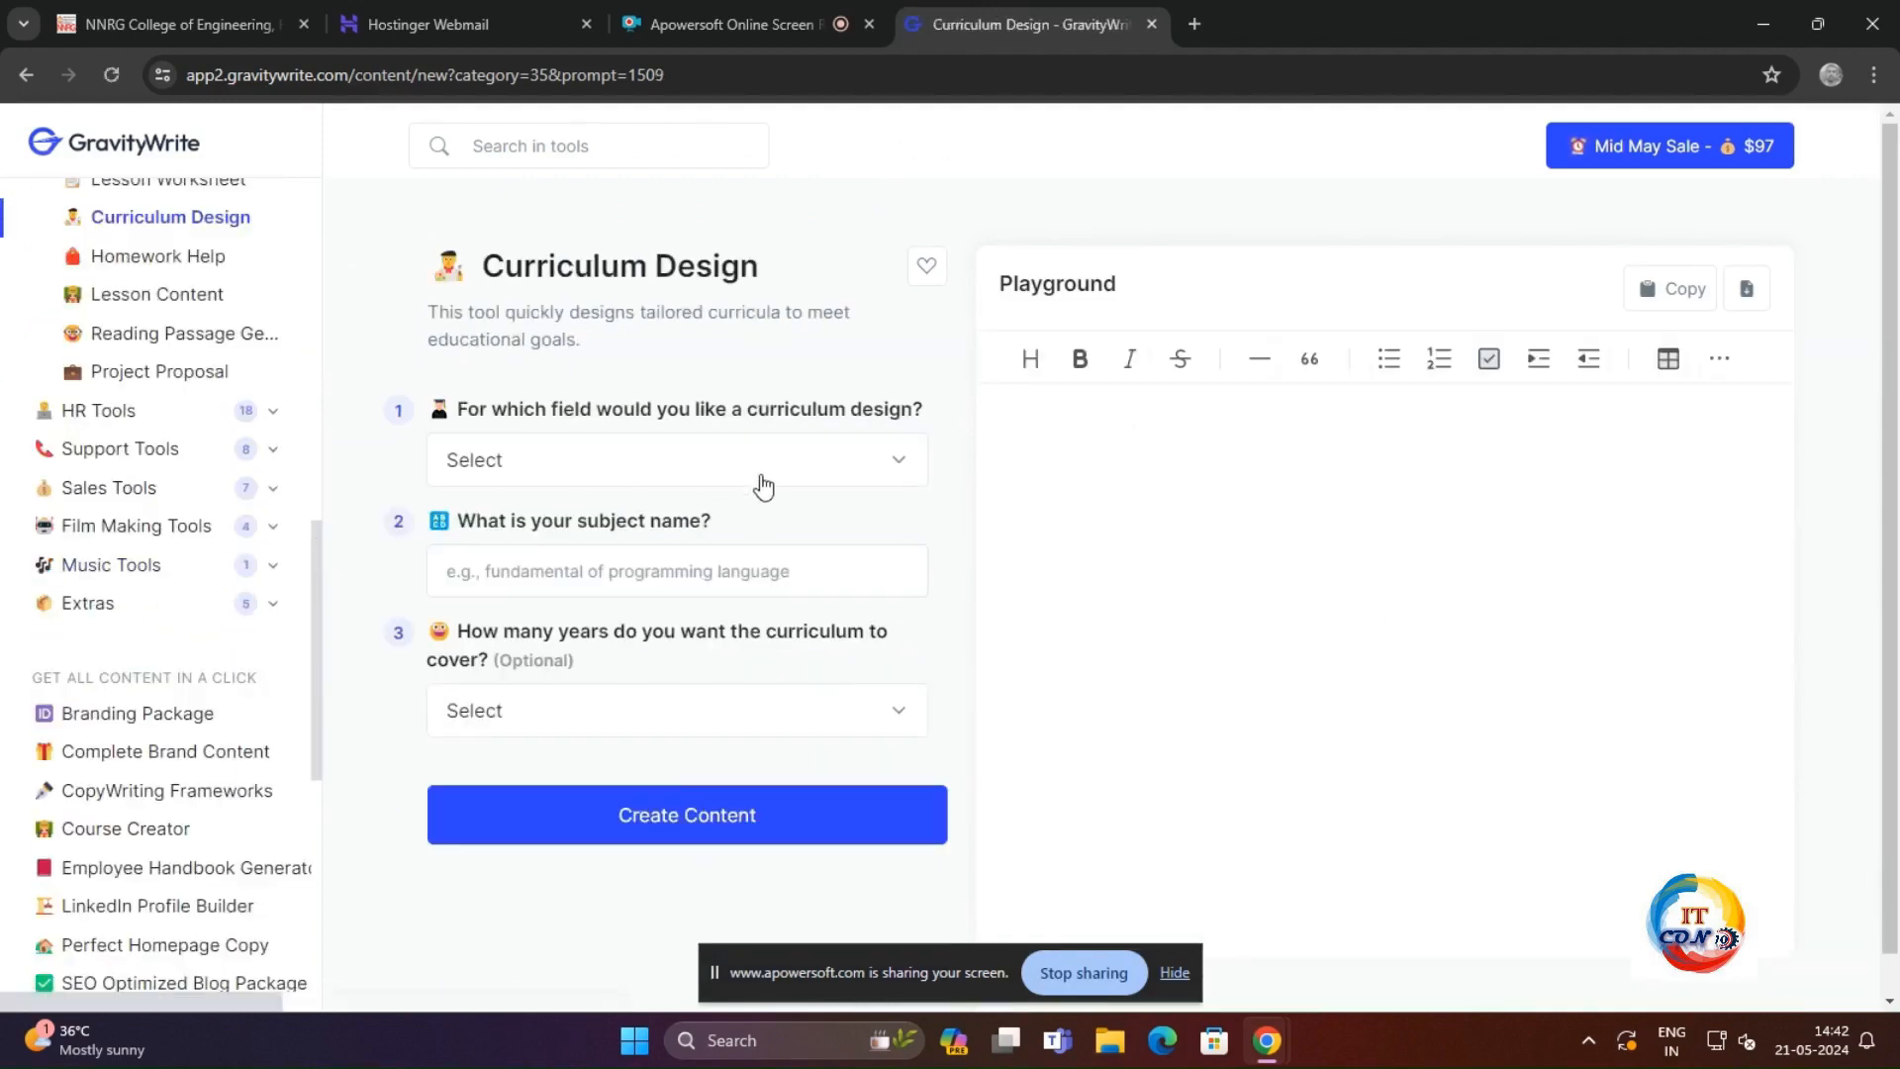
pyautogui.click(771, 472)
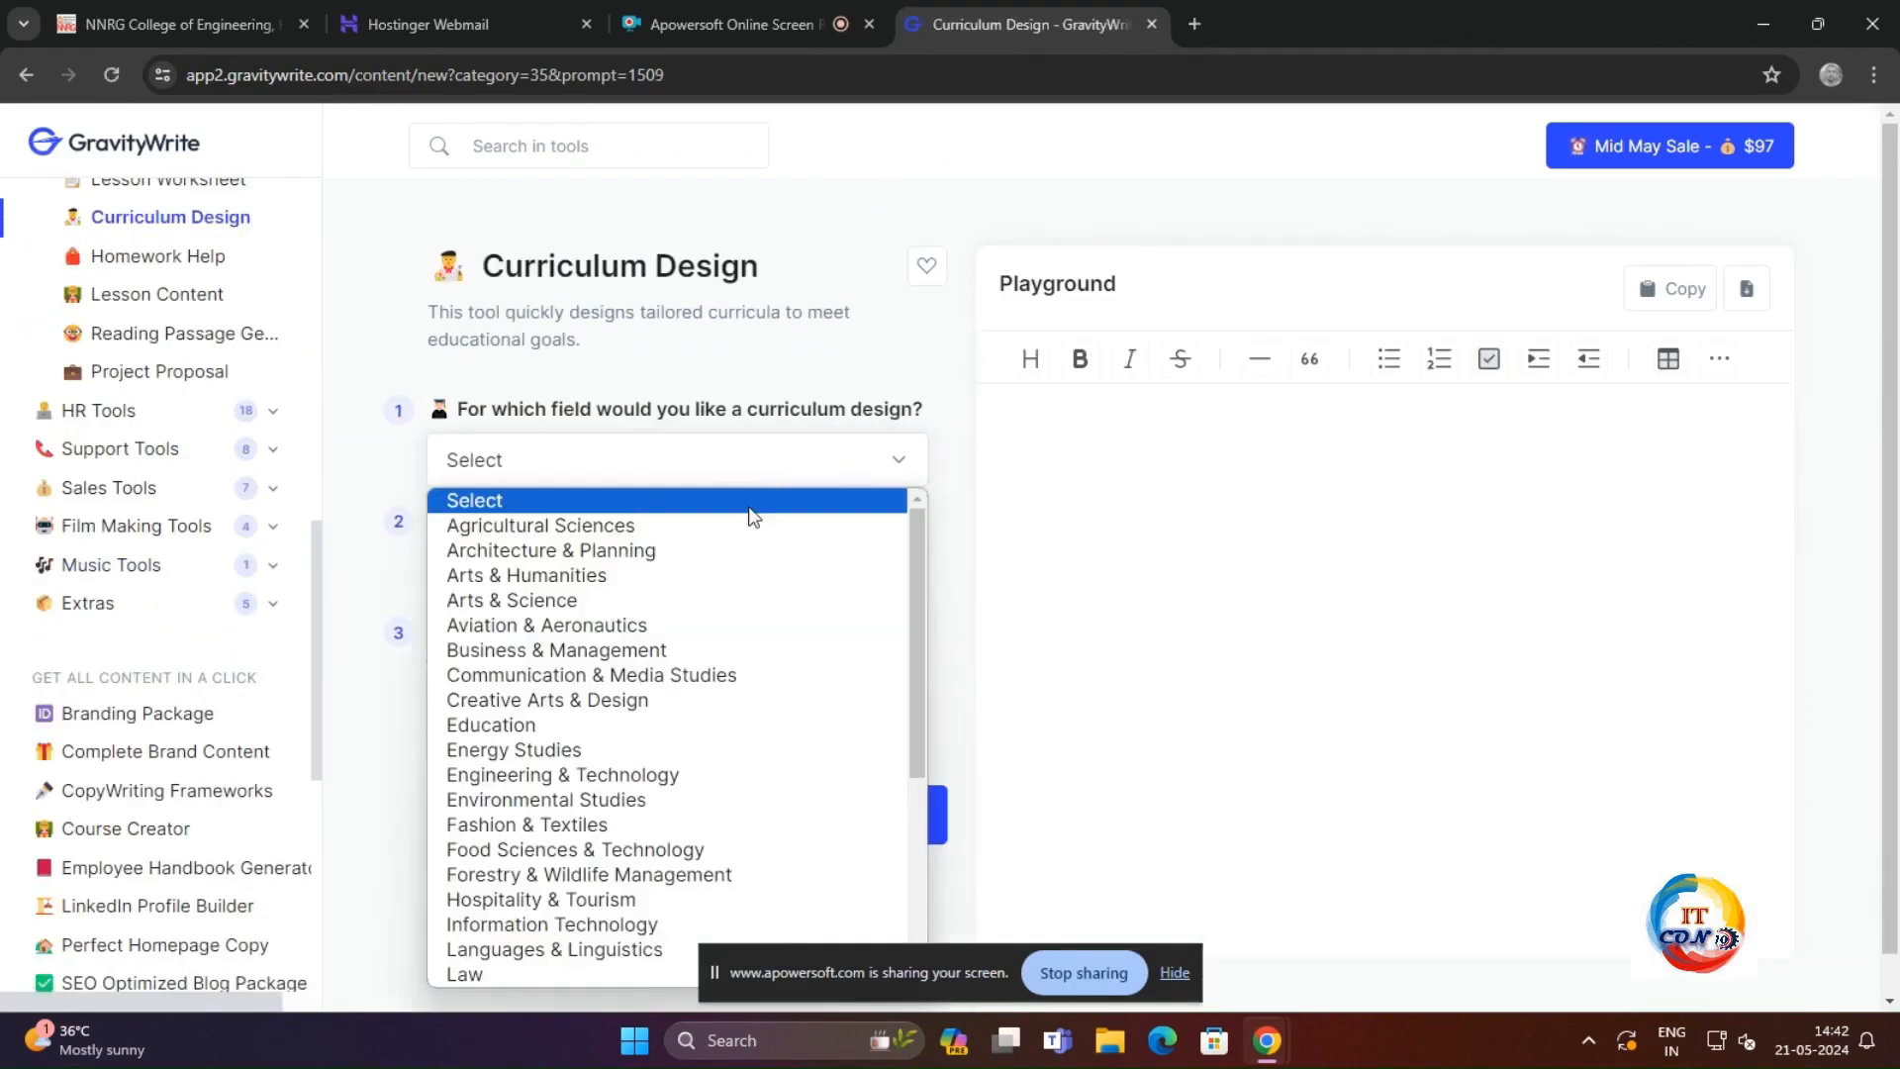
pyautogui.click(650, 782)
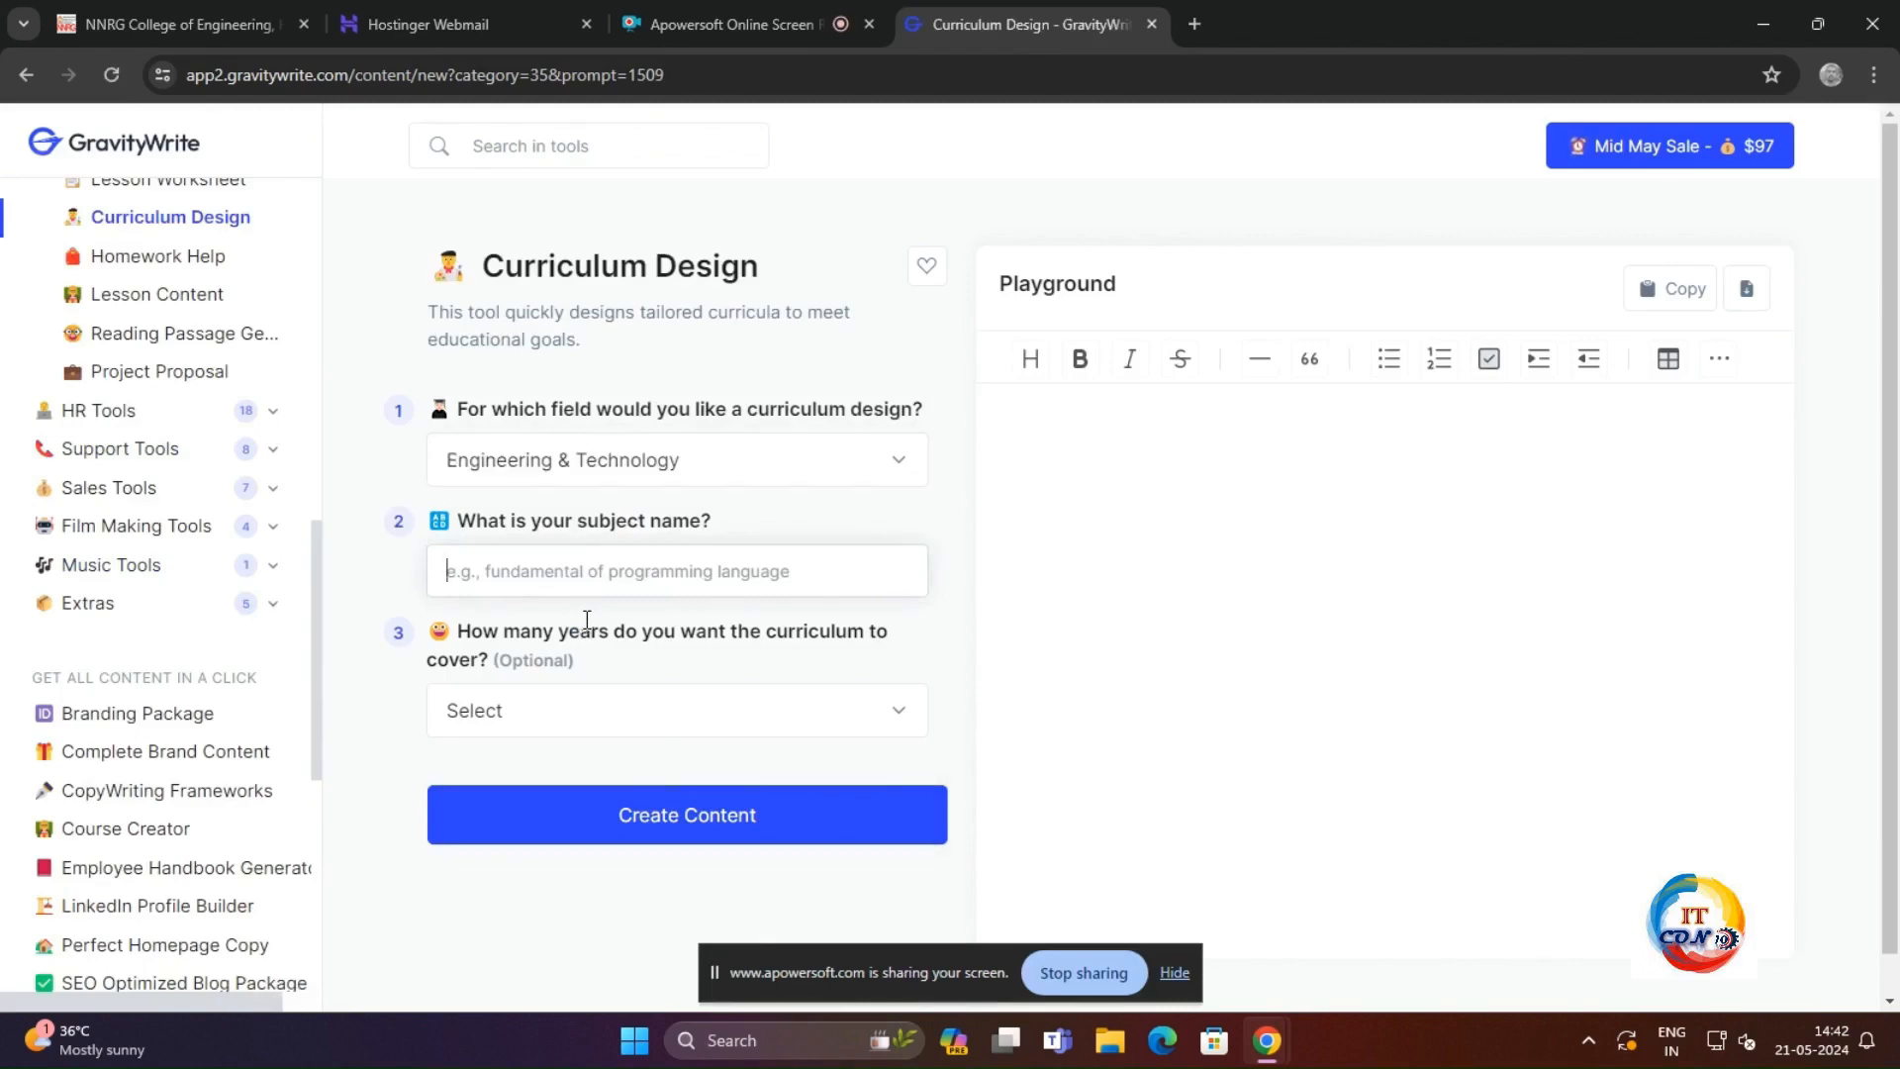
pyautogui.write('DIGITAL ELECTRONICS')
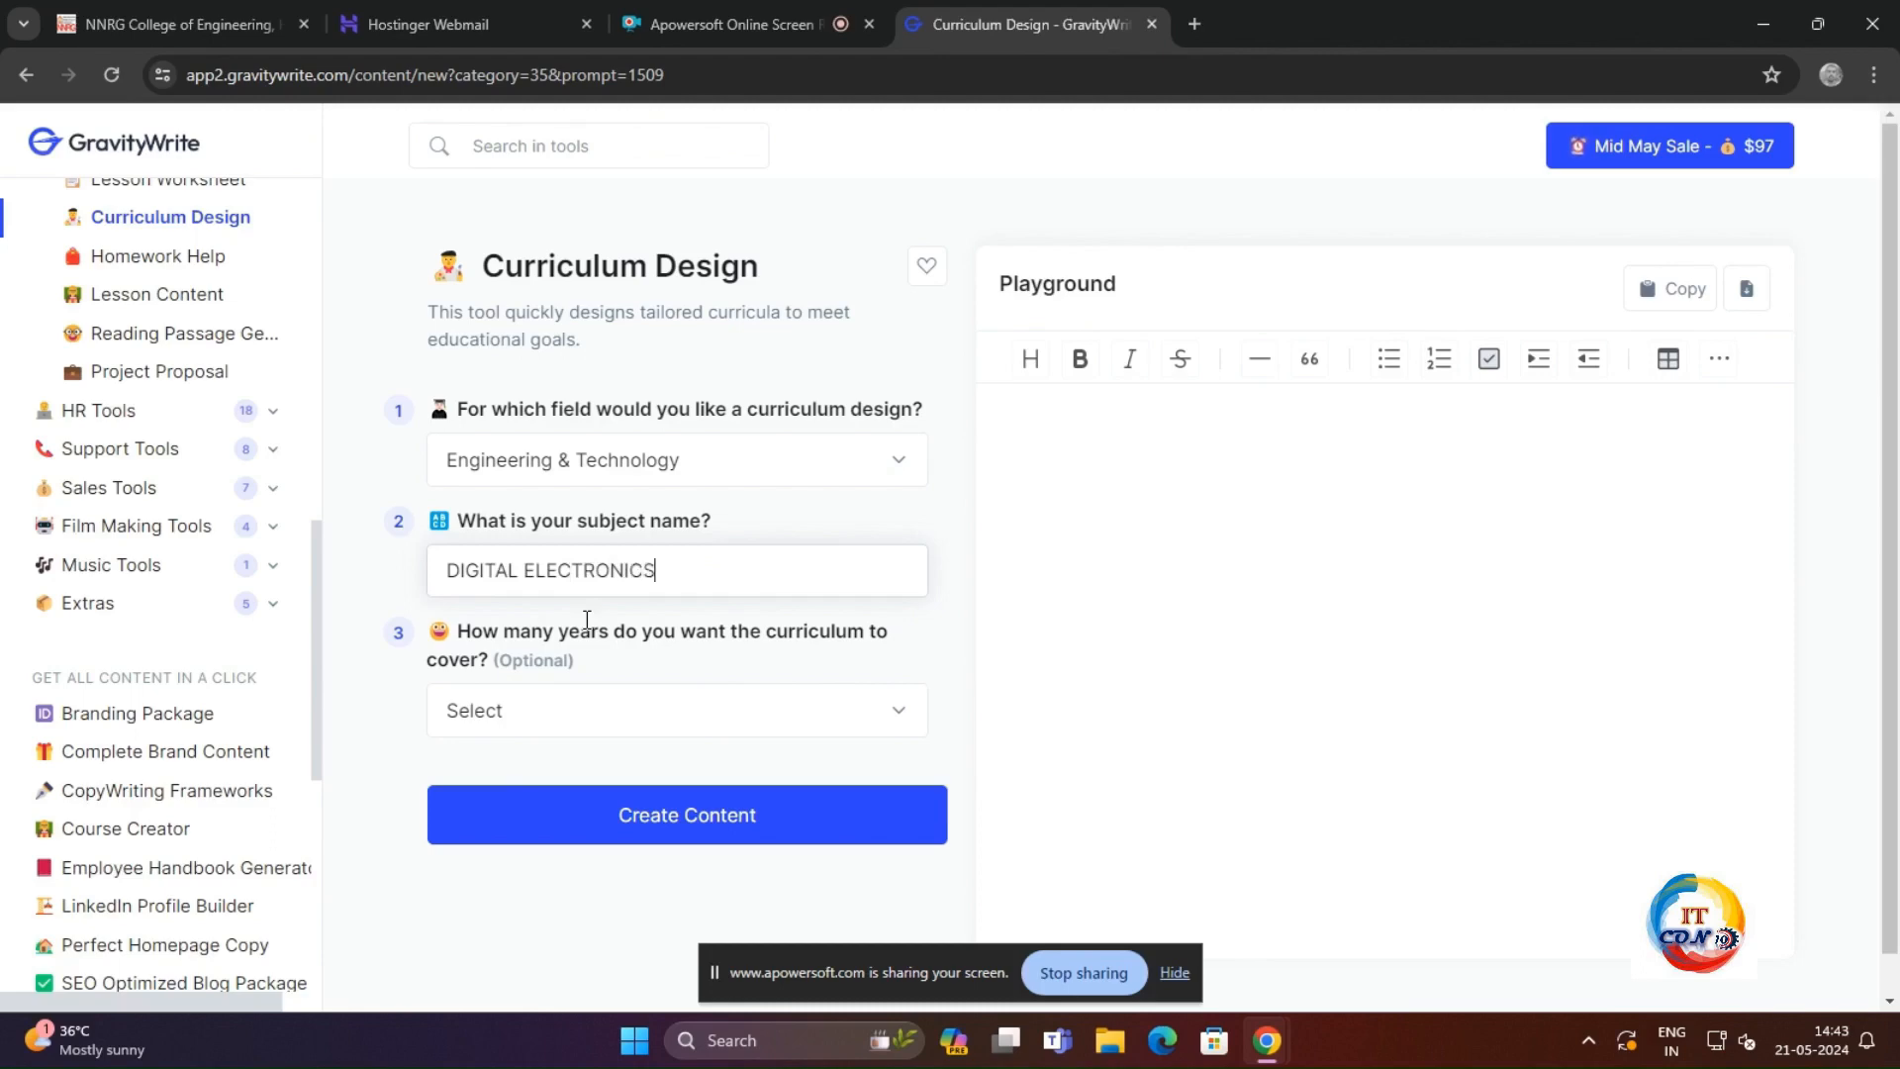
# Step: Set the curriculum to cover 1 year and generate the Digital Electronics curriculum
pyautogui.click(589, 730)
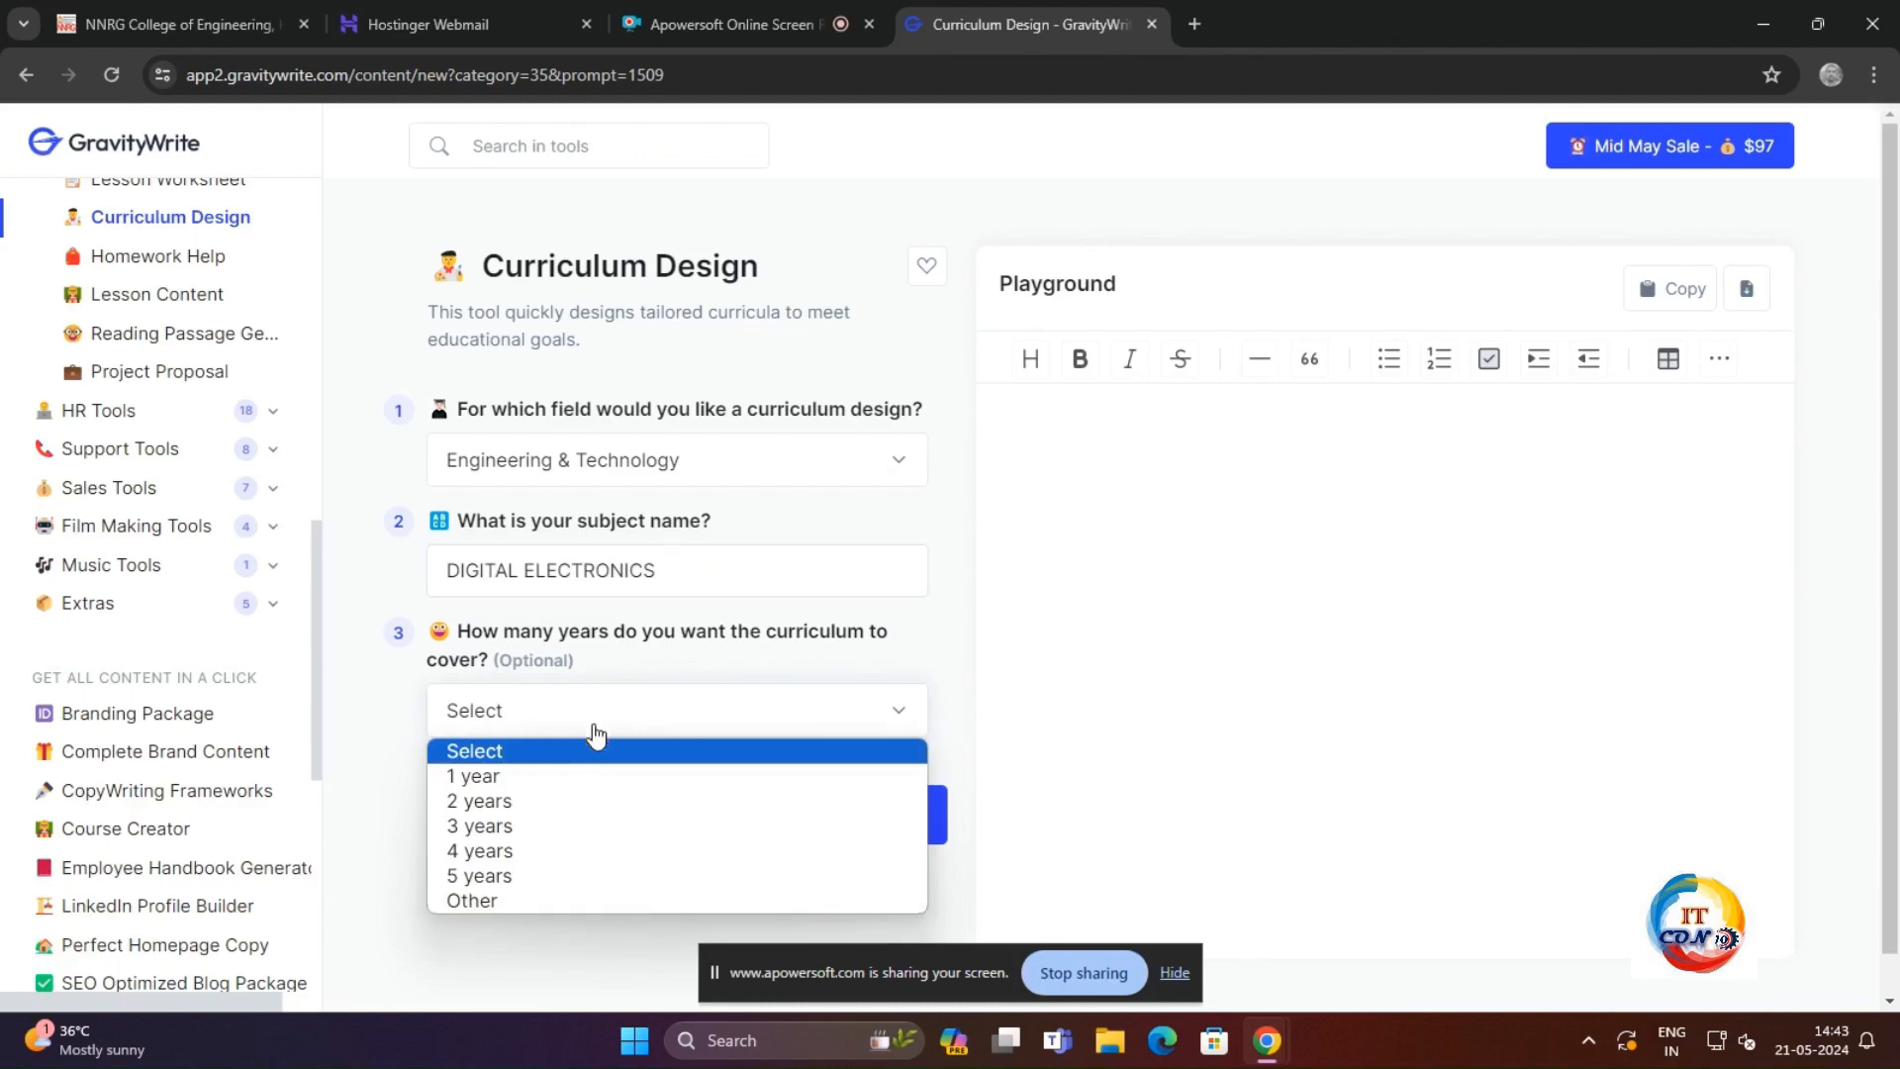
pyautogui.click(533, 780)
pyautogui.click(681, 812)
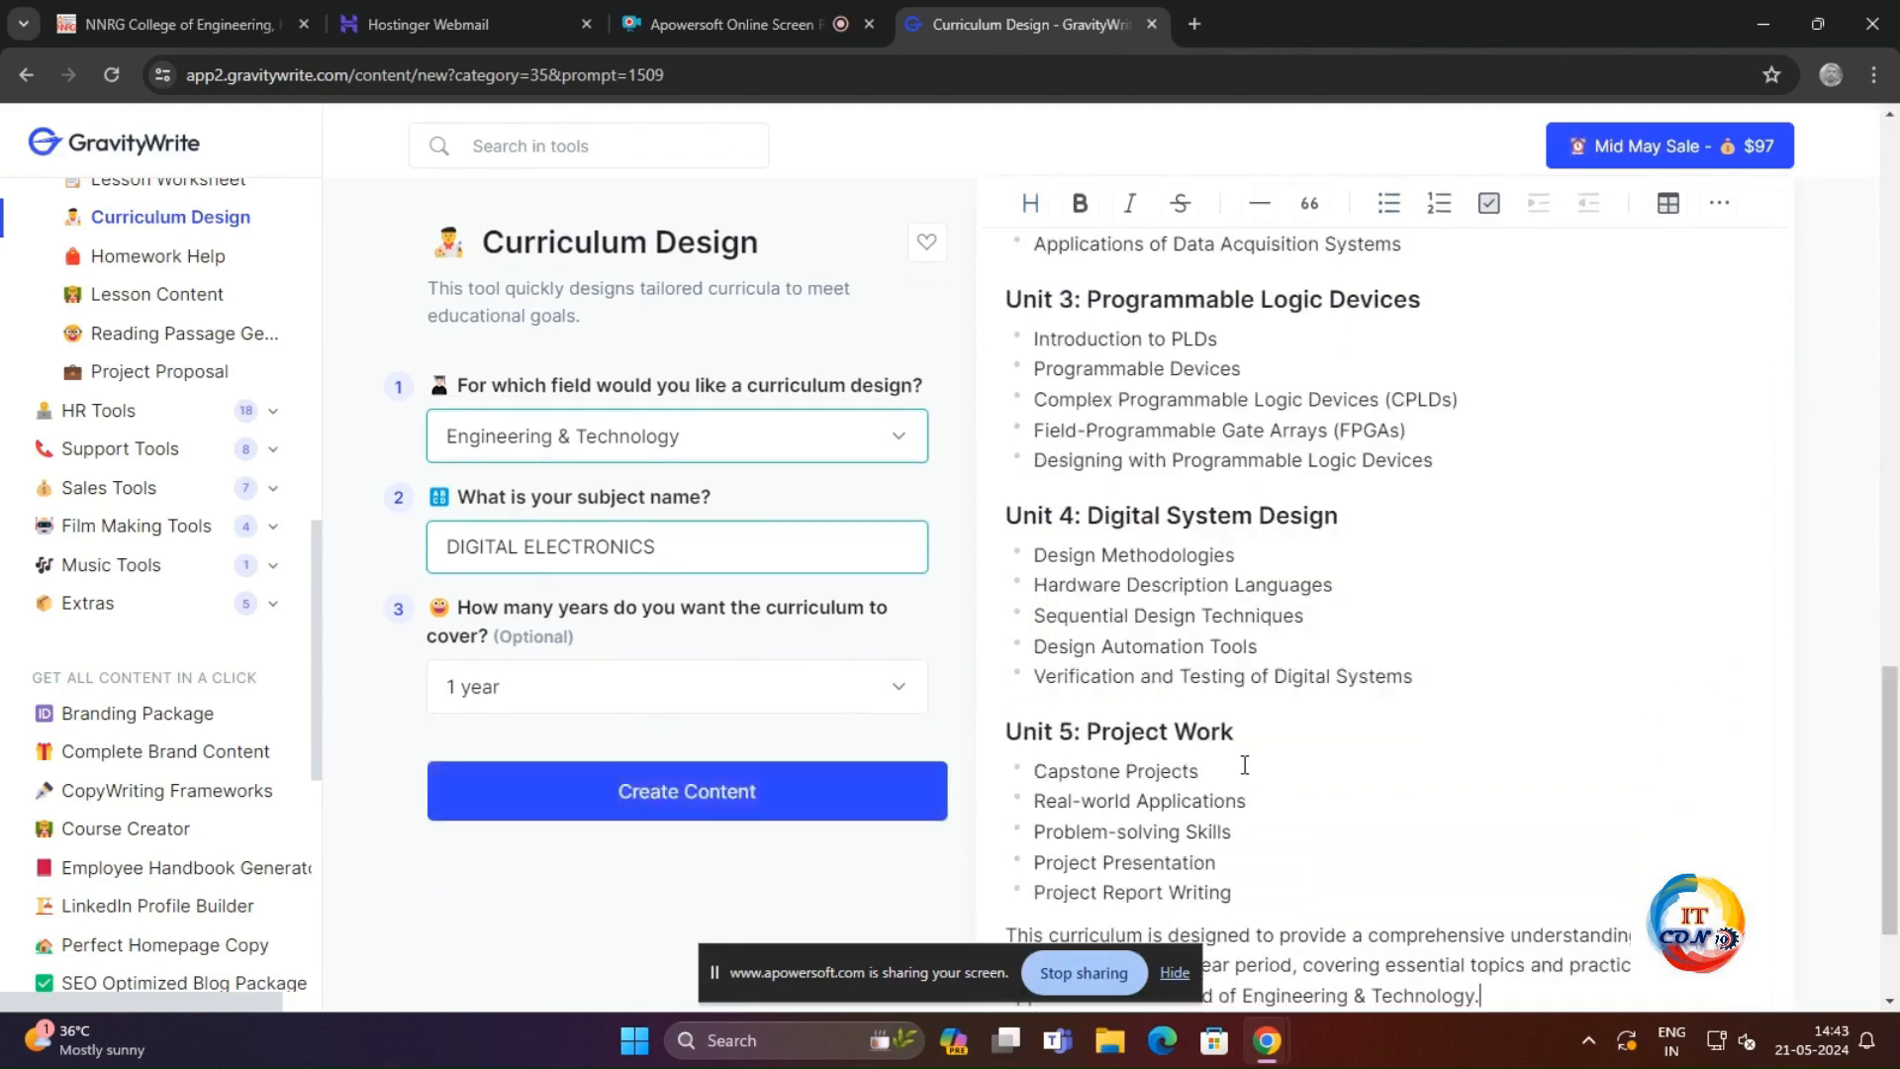
# Step: Read through the units and topics of the generated Digital Electronics curriculum, checking how they are divided by year
pyautogui.scroll(5, 1237, 762)
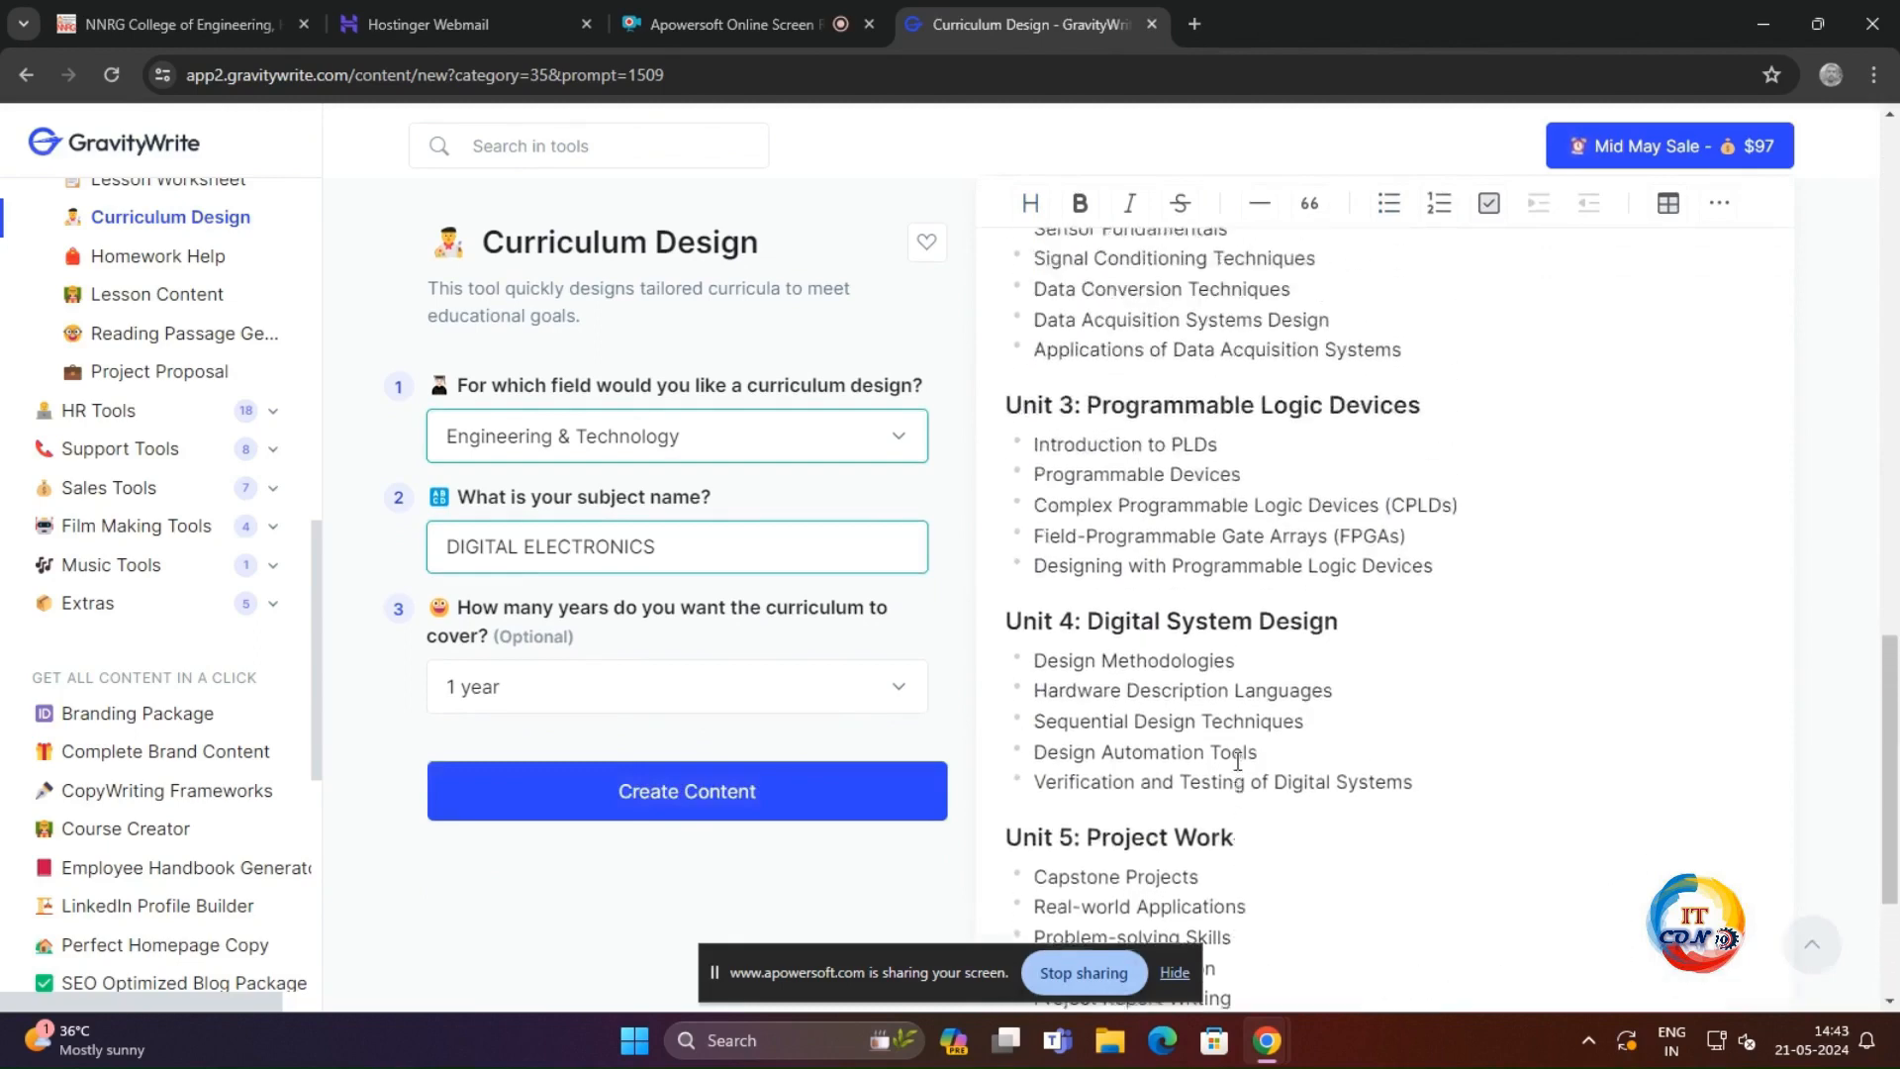
pyautogui.scroll(4, 1237, 762)
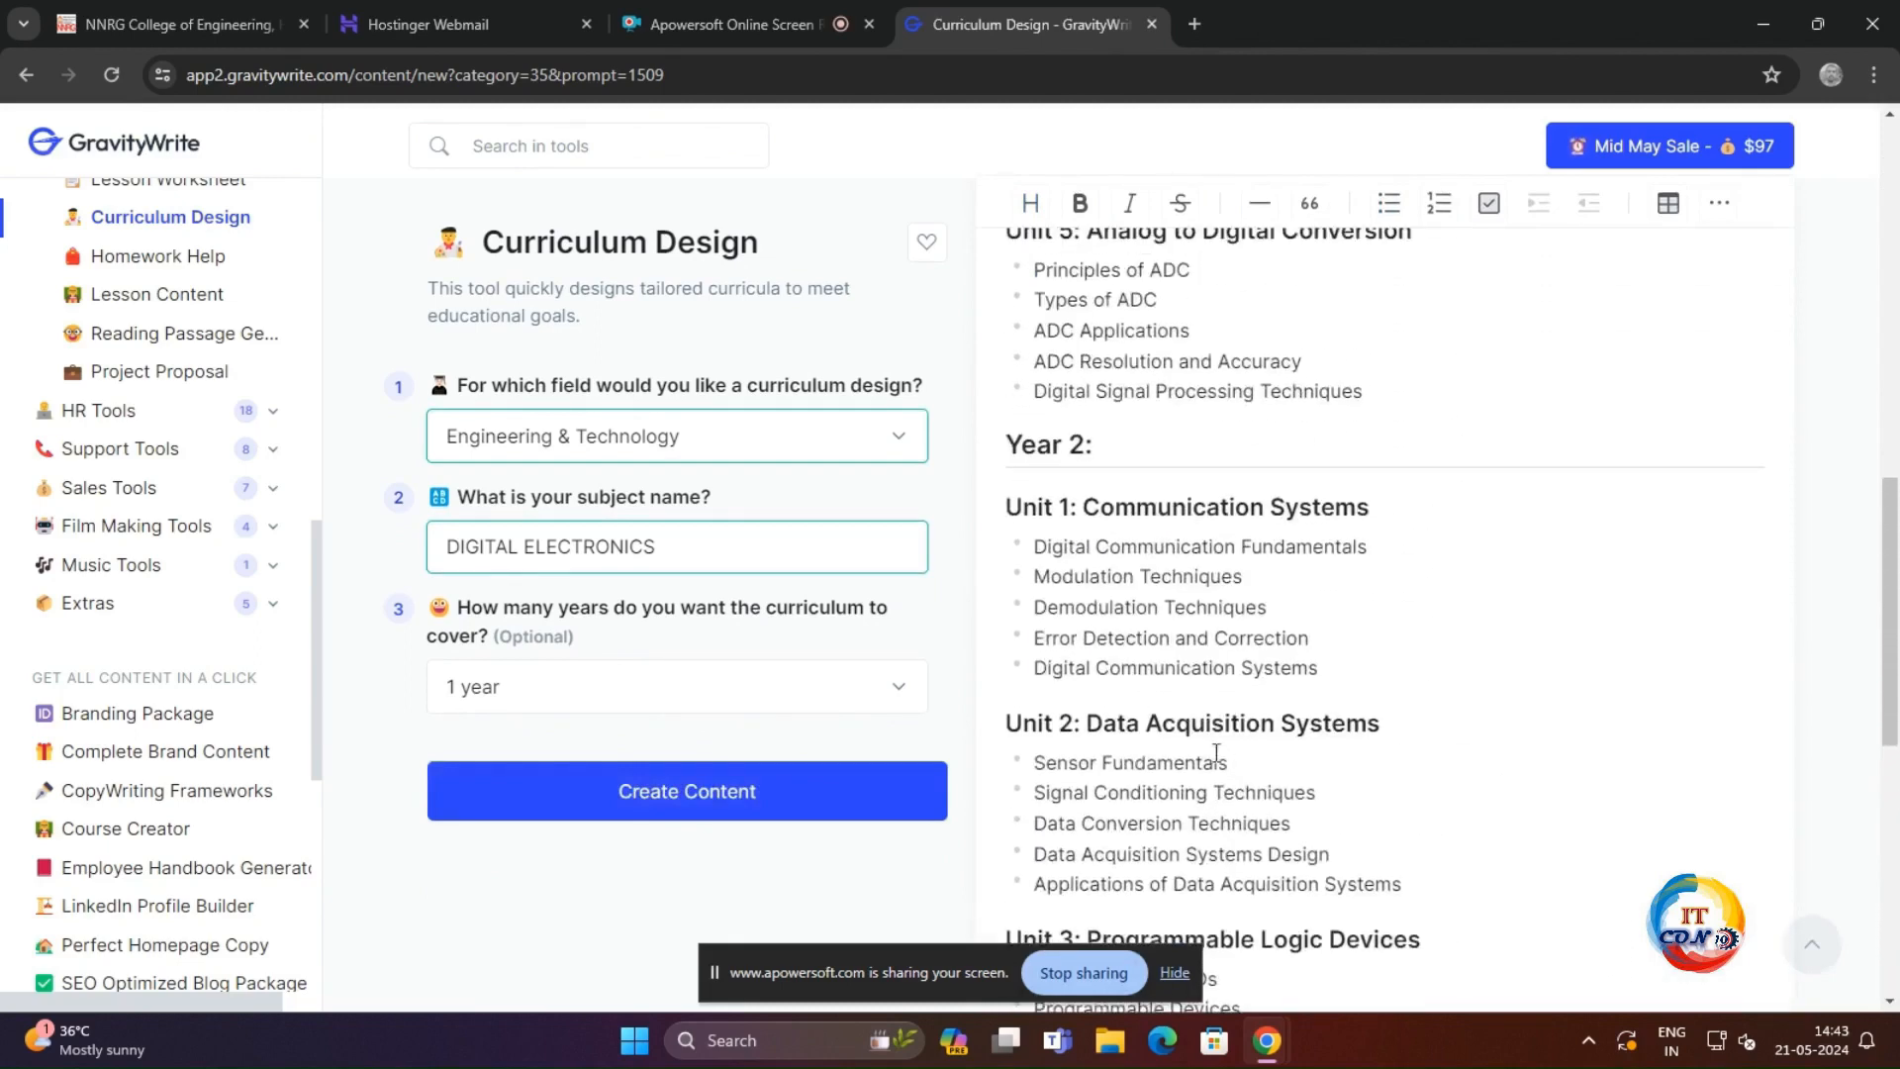
pyautogui.scroll(6, 1065, 494)
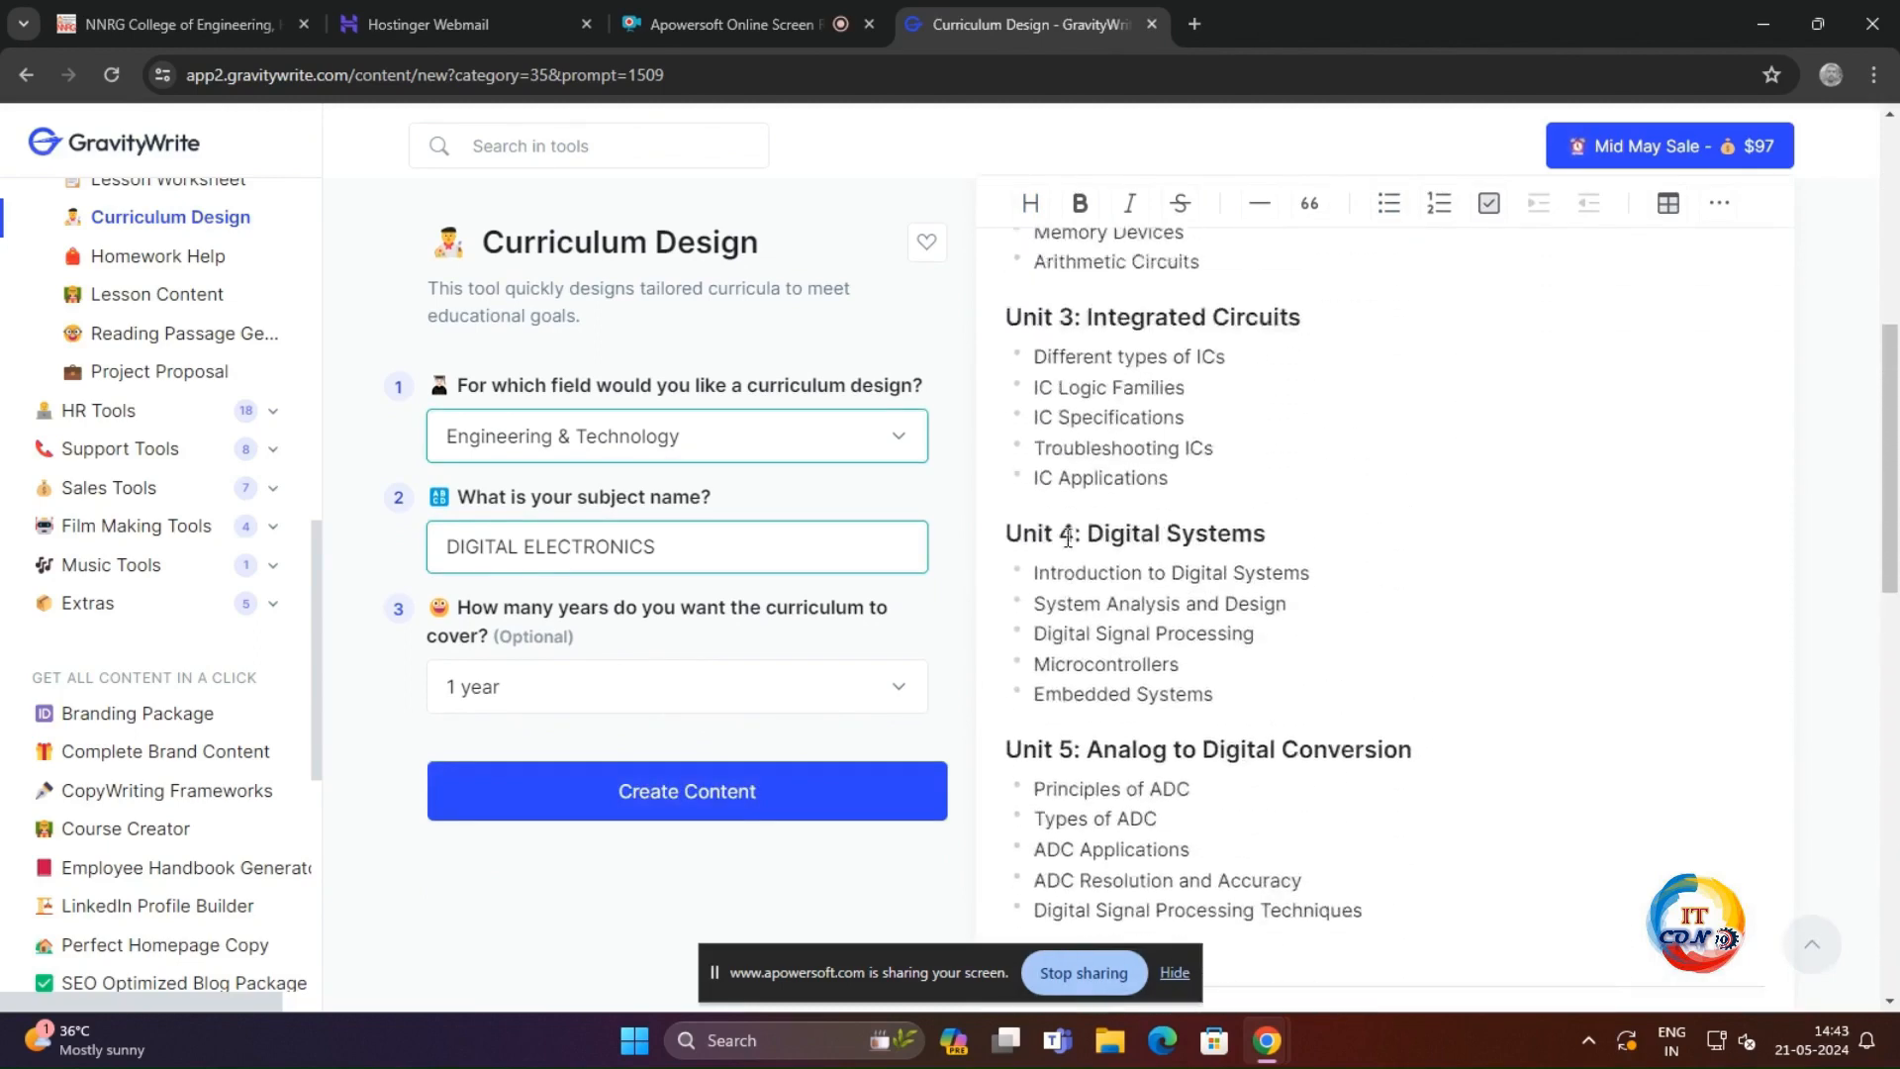
pyautogui.scroll(6, 1073, 557)
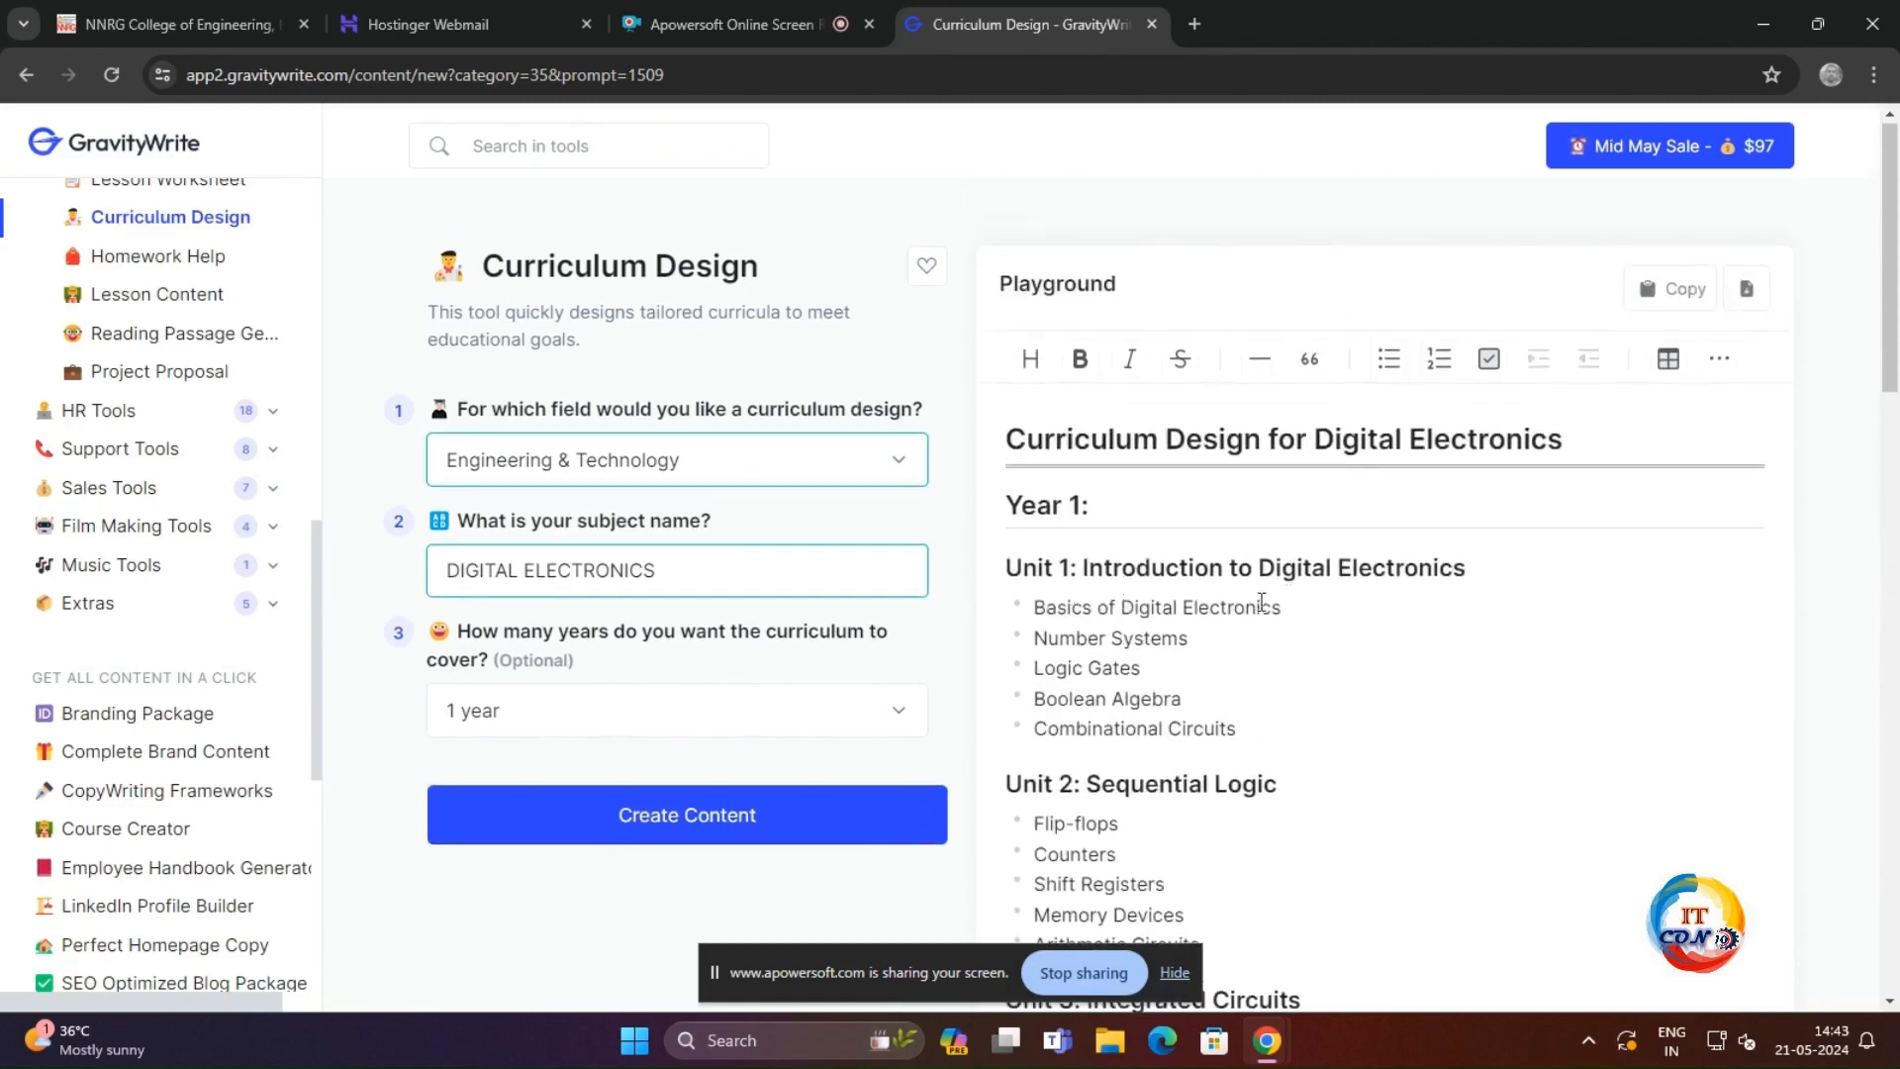
pyautogui.scroll(-5, 1090, 678)
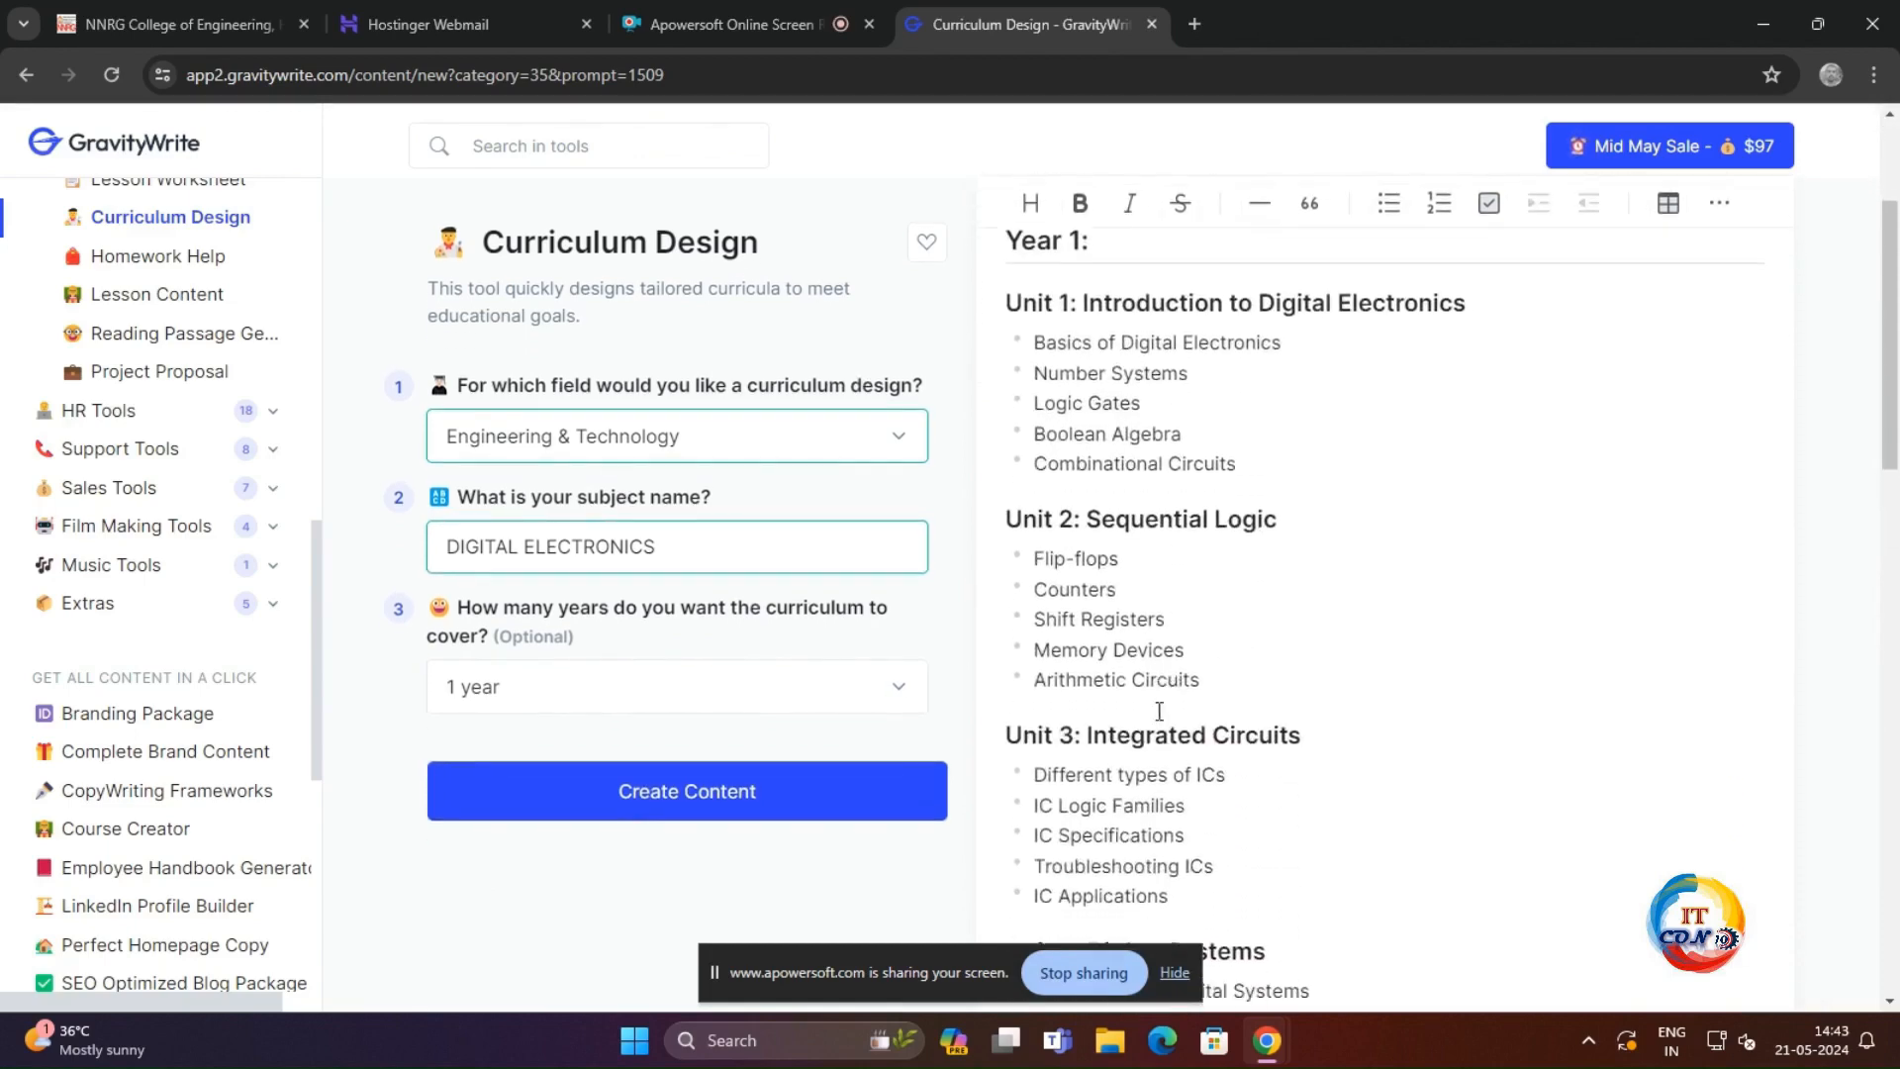
pyautogui.scroll(-2, 1277, 673)
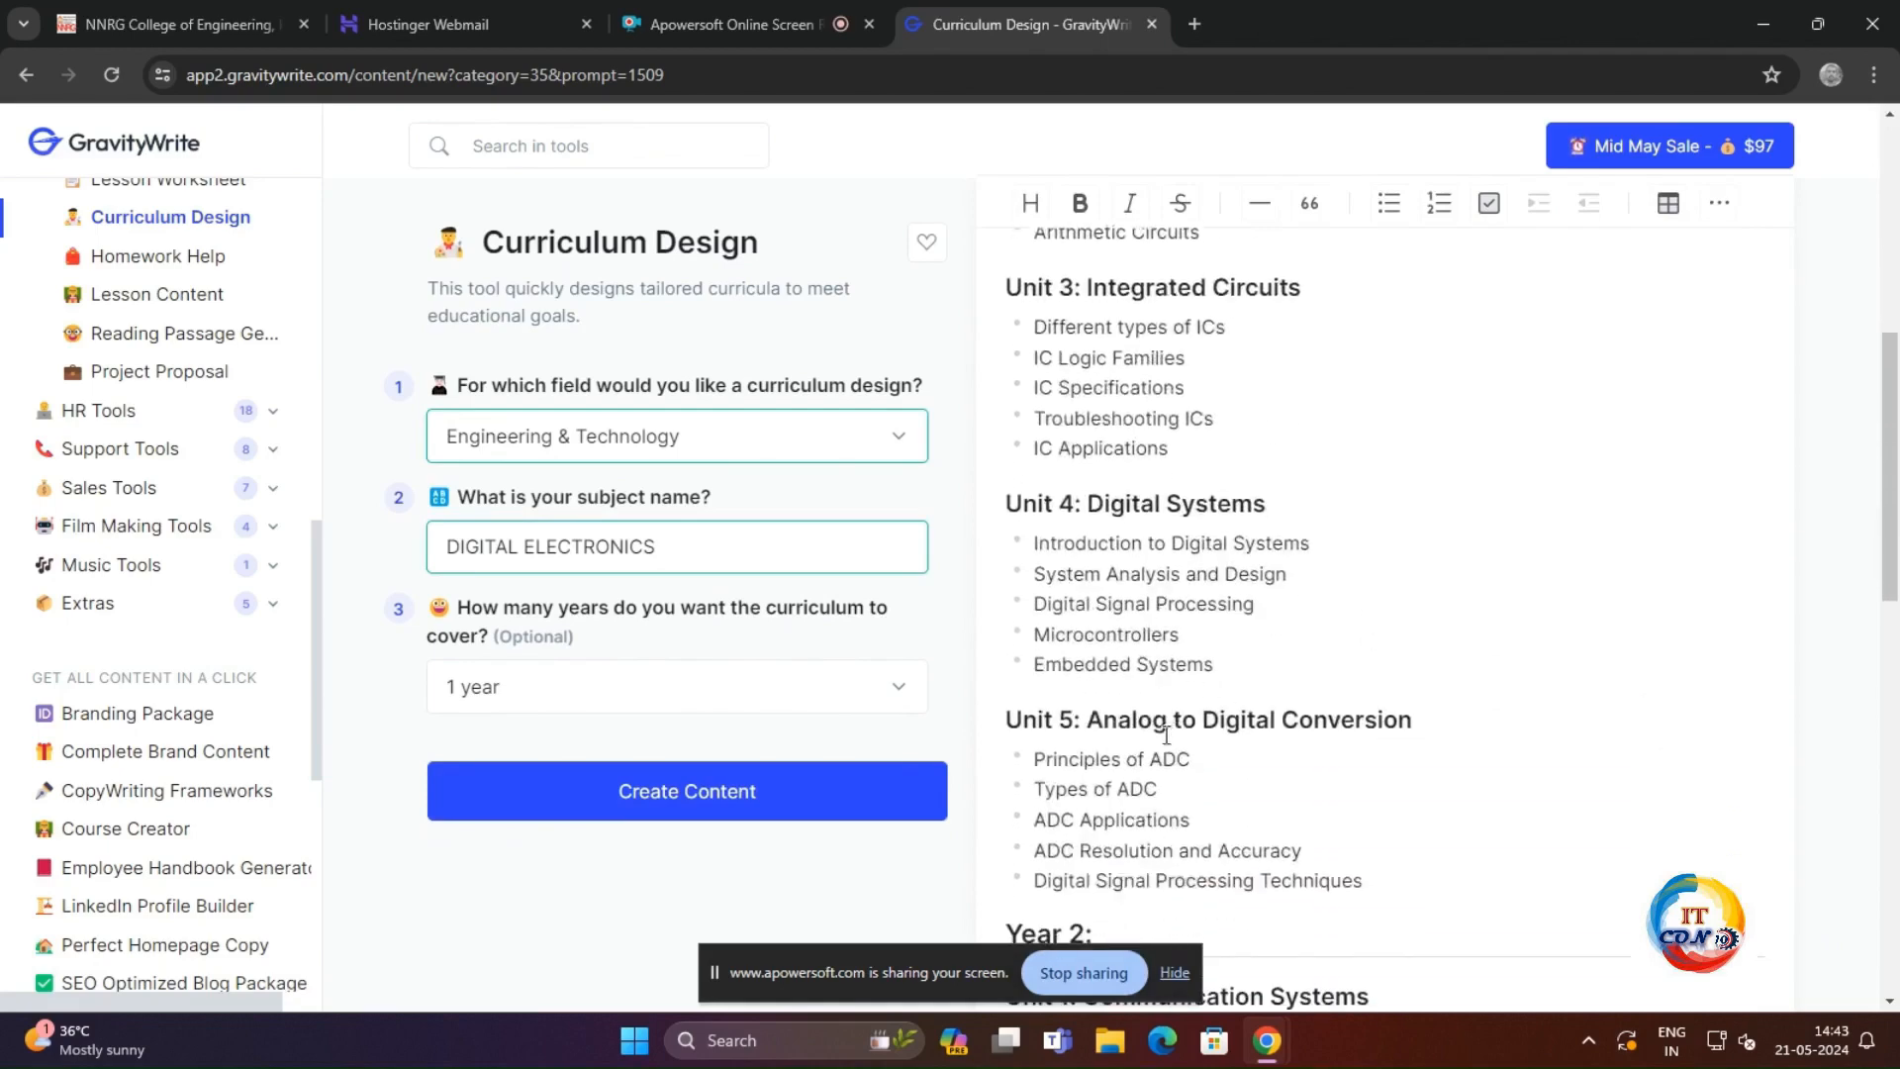
pyautogui.scroll(-1, 1178, 728)
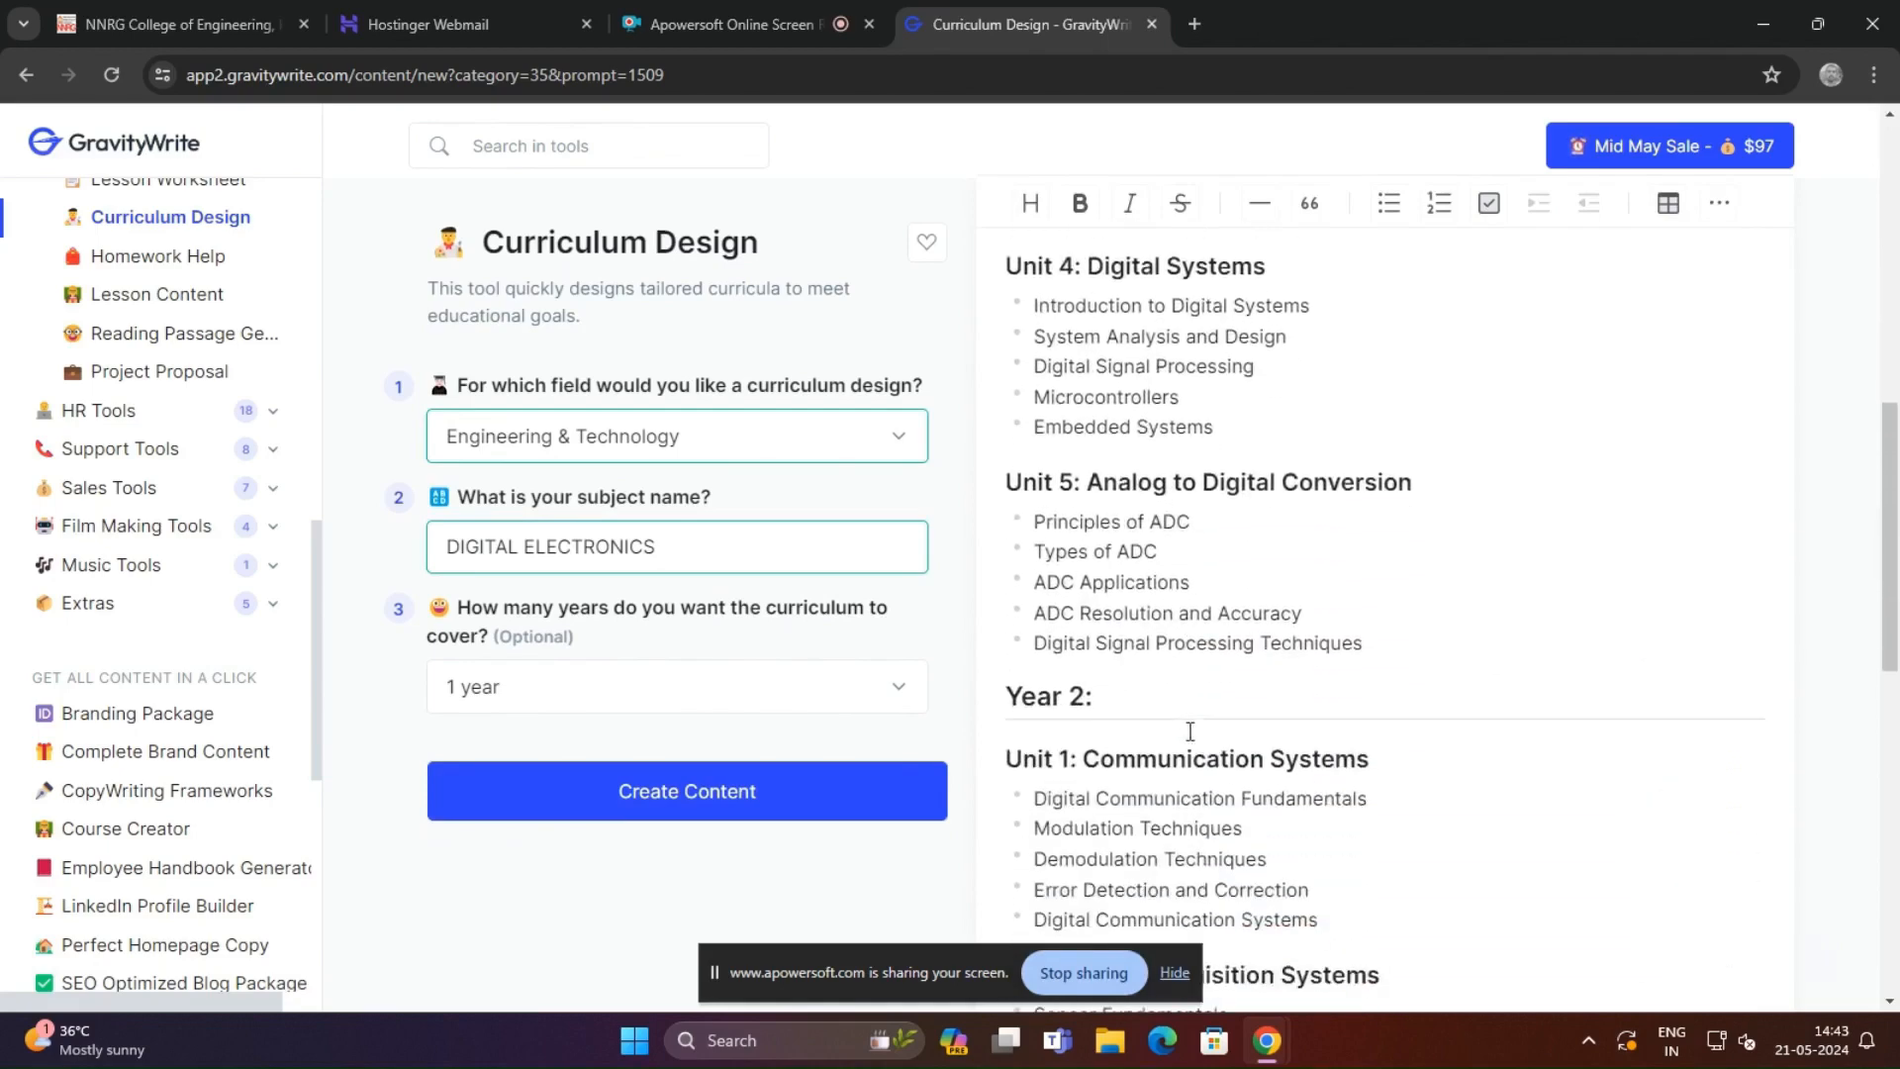